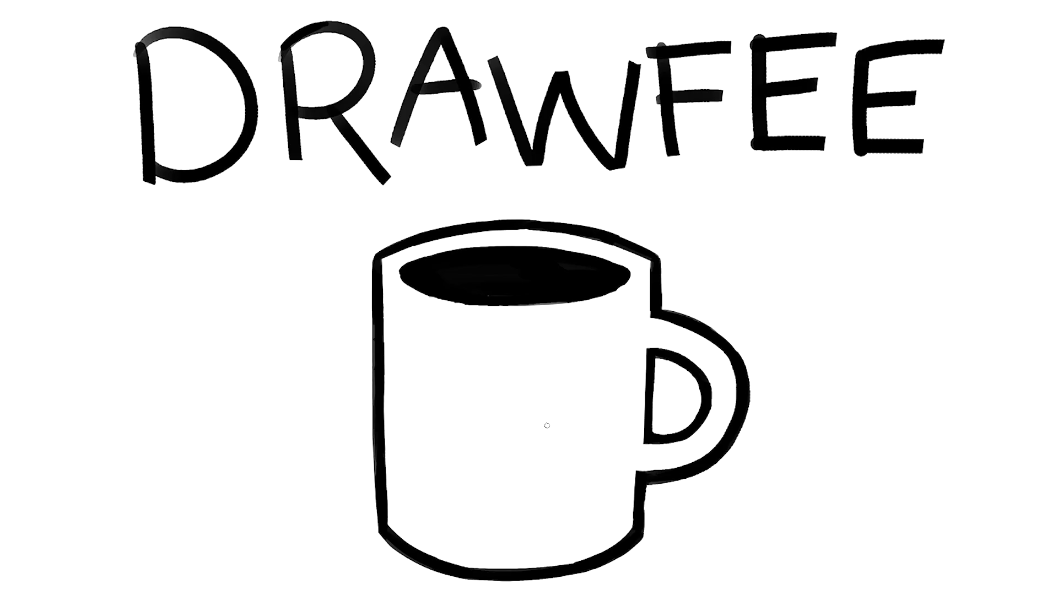
Step: Outline the mask's brow, nose bridge and almond eye patches on the mug
mouse_move(518, 447)
left_mouse_down()
mouse_move(593, 396)
mouse_move(609, 411)
mouse_move(605, 431)
left_mouse_up()
left_click_drag(507, 427, 507, 448)
left_click_drag(404, 402, 504, 447)
mouse_move(435, 421)
left_mouse_down()
mouse_move(412, 428)
mouse_move(438, 448)
mouse_move(496, 450)
left_mouse_up()
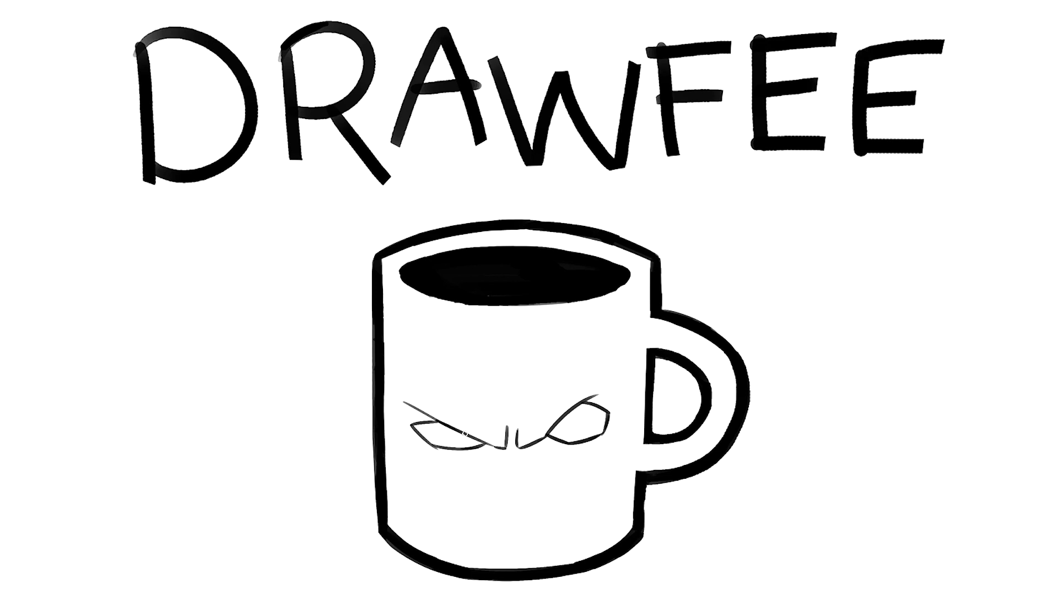
mouse_move(507, 420)
left_mouse_down()
mouse_move(508, 446)
mouse_move(573, 347)
mouse_move(599, 331)
mouse_move(627, 384)
mouse_move(601, 514)
left_mouse_up()
key("ctrl+z")
left_click_drag(635, 438, 599, 513)
left_click_drag(535, 445, 598, 515)
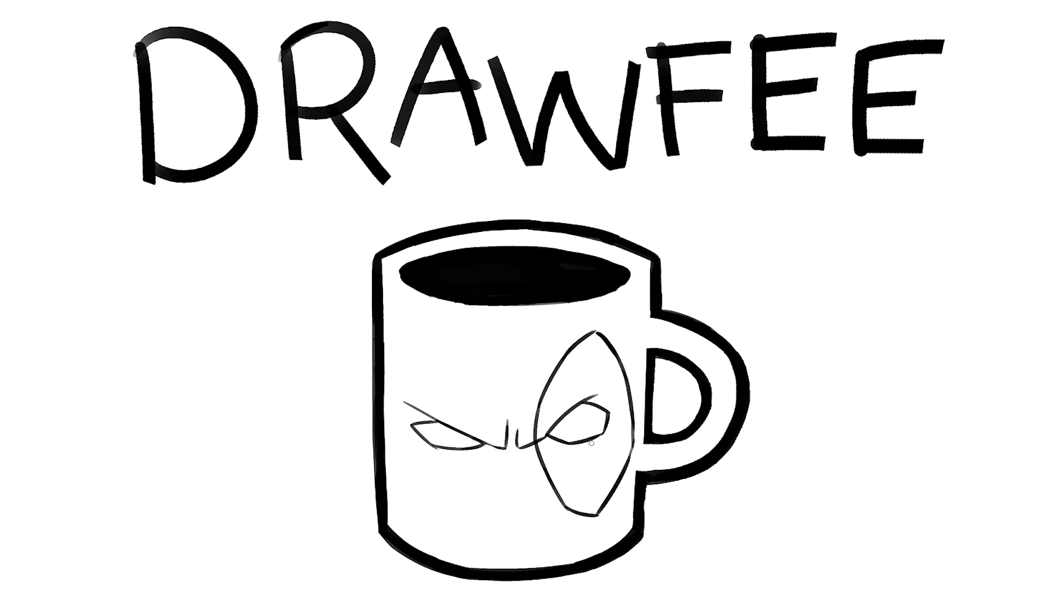
key("ctrl+z")
mouse_move(435, 336)
left_mouse_down()
mouse_move(480, 385)
mouse_move(497, 444)
mouse_move(463, 510)
left_mouse_up()
mouse_move(490, 435)
left_mouse_down()
mouse_move(504, 482)
mouse_move(408, 485)
mouse_move(394, 419)
mouse_move(430, 334)
left_mouse_up()
key("ctrl+z")
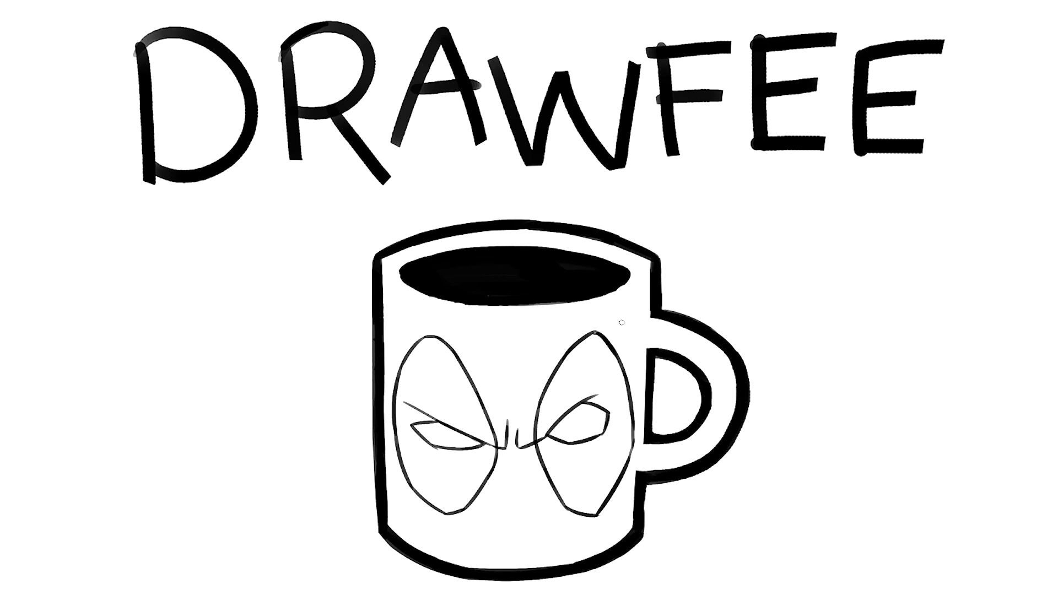
Step: Add detail lines between the eyes and zigzag cracks in the left eye patch
mouse_move(537, 447)
left_mouse_down()
mouse_move(542, 468)
mouse_move(549, 432)
left_mouse_up()
mouse_move(608, 413)
left_mouse_down()
mouse_move(623, 409)
mouse_move(614, 478)
mouse_move(610, 353)
left_mouse_up()
mouse_move(486, 448)
left_mouse_down()
mouse_move(479, 478)
mouse_move(455, 392)
mouse_move(489, 446)
mouse_move(414, 431)
left_mouse_up()
left_click_drag(426, 466, 432, 506)
left_click_drag(426, 466, 446, 455)
left_click_drag(435, 420, 425, 338)
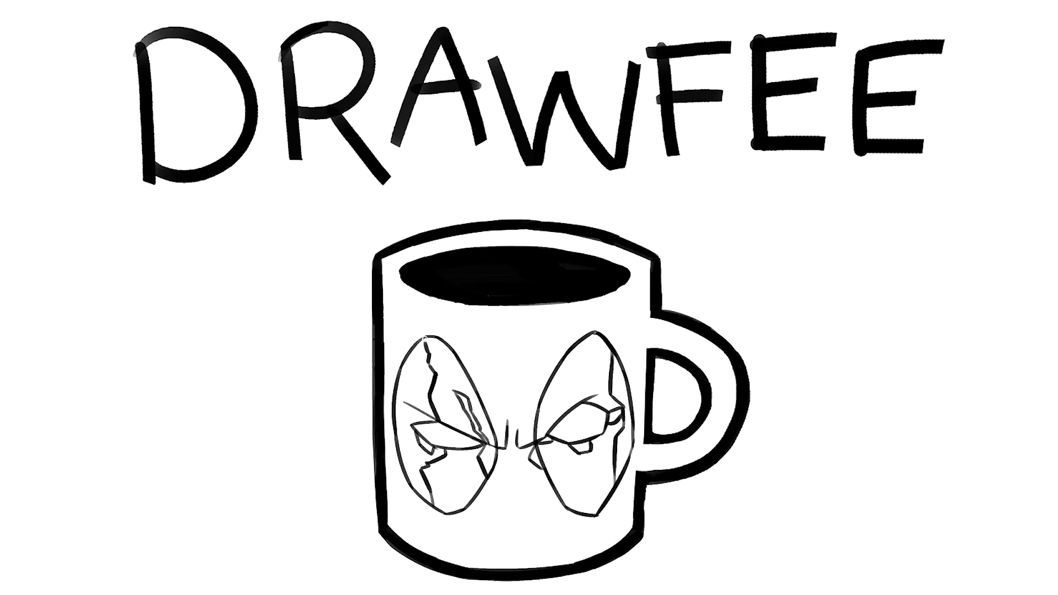
left_click_drag(408, 404, 420, 359)
Step: Draw a small hatched nose, double mask strap lines and a flap above the rim
mouse_move(534, 503)
left_mouse_down()
mouse_move(519, 531)
mouse_move(536, 512)
mouse_move(590, 560)
left_mouse_up()
left_click_drag(593, 514, 595, 557)
left_click_drag(440, 513, 450, 562)
left_click_drag(445, 513, 460, 565)
left_click_drag(425, 337, 421, 288)
left_click_drag(420, 338, 417, 279)
left_click_drag(594, 334, 601, 296)
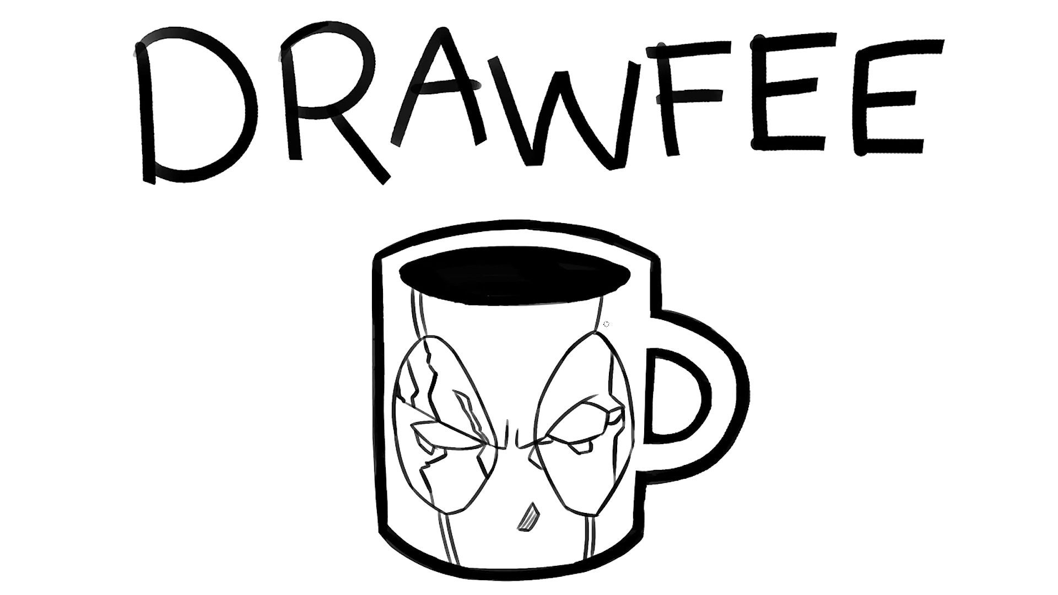
left_click_drag(605, 333, 610, 295)
mouse_move(518, 220)
left_mouse_down()
mouse_move(531, 199)
mouse_move(585, 223)
left_mouse_up()
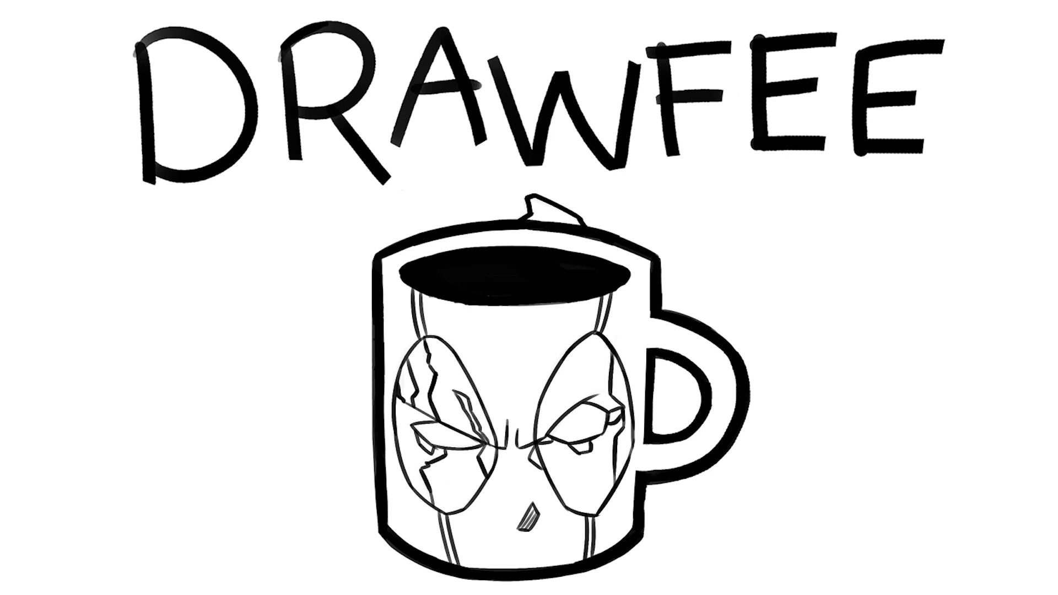
Step: Fill both mask eye patches solid black
mouse_move(528, 216)
left_mouse_down()
mouse_move(540, 209)
mouse_move(590, 229)
left_mouse_up()
mouse_move(543, 449)
left_mouse_down()
mouse_move(604, 443)
mouse_move(620, 426)
mouse_move(565, 468)
mouse_move(573, 507)
mouse_move(564, 441)
left_mouse_up()
mouse_move(568, 496)
left_mouse_down()
mouse_move(596, 508)
mouse_move(568, 474)
mouse_move(574, 508)
left_mouse_up()
left_click_drag(546, 435, 554, 381)
mouse_move(573, 419)
left_mouse_down()
mouse_move(555, 384)
mouse_move(620, 334)
mouse_move(609, 402)
mouse_move(584, 352)
mouse_move(568, 386)
left_mouse_up()
mouse_move(436, 477)
left_mouse_down()
mouse_move(428, 502)
mouse_move(456, 502)
mouse_move(449, 516)
mouse_move(485, 469)
mouse_move(481, 441)
mouse_move(463, 499)
mouse_move(479, 450)
left_mouse_up()
mouse_move(457, 491)
left_mouse_down()
mouse_move(477, 463)
mouse_move(421, 440)
mouse_move(493, 444)
mouse_move(474, 397)
left_mouse_up()
mouse_move(480, 441)
left_mouse_down()
mouse_move(441, 408)
mouse_move(456, 406)
mouse_move(460, 375)
mouse_move(441, 356)
mouse_move(447, 347)
mouse_move(404, 375)
mouse_move(407, 355)
mouse_move(400, 372)
left_mouse_up()
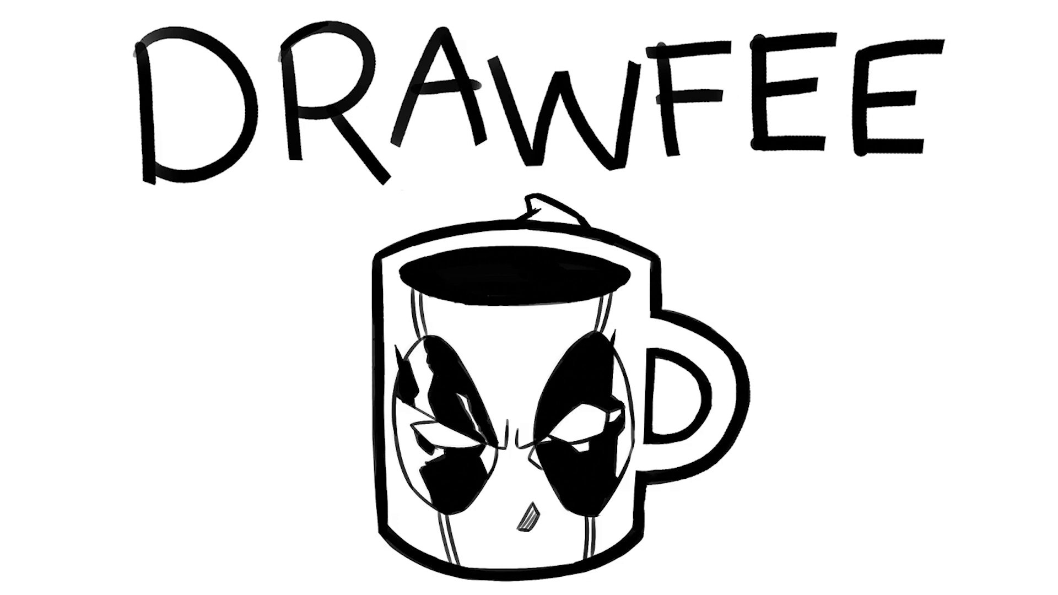
Step: Shade the eye patch edges blue-grey and paint the mug's lower body red
mouse_move(622, 410)
left_mouse_down()
mouse_move(625, 466)
mouse_move(612, 350)
left_mouse_up()
mouse_move(458, 393)
left_mouse_down()
mouse_move(493, 471)
mouse_move(411, 457)
mouse_move(406, 392)
mouse_move(433, 386)
mouse_move(430, 344)
mouse_move(389, 461)
mouse_move(394, 504)
mouse_move(441, 518)
mouse_move(474, 563)
left_mouse_up()
mouse_move(409, 534)
left_mouse_down()
mouse_move(529, 502)
mouse_move(557, 563)
mouse_move(546, 502)
mouse_move(598, 551)
mouse_move(634, 480)
mouse_move(642, 397)
mouse_move(699, 441)
mouse_move(683, 342)
mouse_move(637, 386)
mouse_move(607, 331)
mouse_move(612, 296)
mouse_move(640, 253)
mouse_move(557, 221)
mouse_move(504, 239)
mouse_move(387, 314)
mouse_move(419, 309)
mouse_move(466, 336)
mouse_move(504, 467)
mouse_move(513, 388)
mouse_move(579, 326)
mouse_move(424, 309)
mouse_move(605, 286)
left_mouse_up()
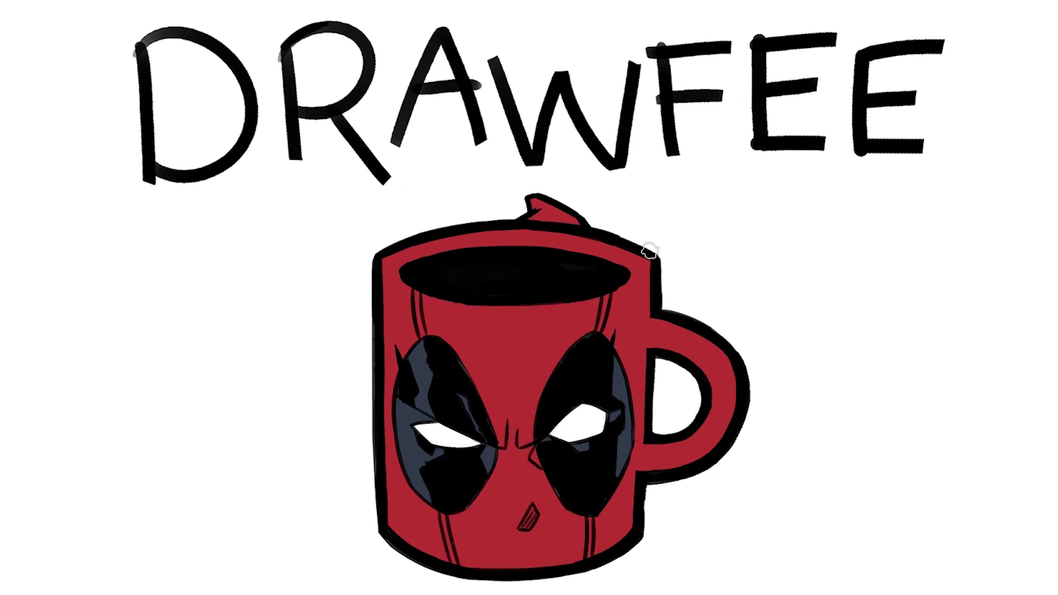
Step: Add darker red shadows under the nose, along the right side, handle and bottom edge
mouse_move(519, 527)
left_mouse_down()
mouse_move(581, 533)
mouse_move(639, 463)
mouse_move(642, 375)
left_mouse_up()
mouse_move(579, 328)
left_mouse_down()
mouse_move(600, 323)
mouse_move(638, 356)
mouse_move(651, 262)
left_mouse_up()
left_click_drag(662, 353, 706, 364)
mouse_move(711, 441)
left_mouse_down()
mouse_move(638, 464)
mouse_move(717, 386)
left_mouse_up()
left_click_drag(460, 564, 557, 555)
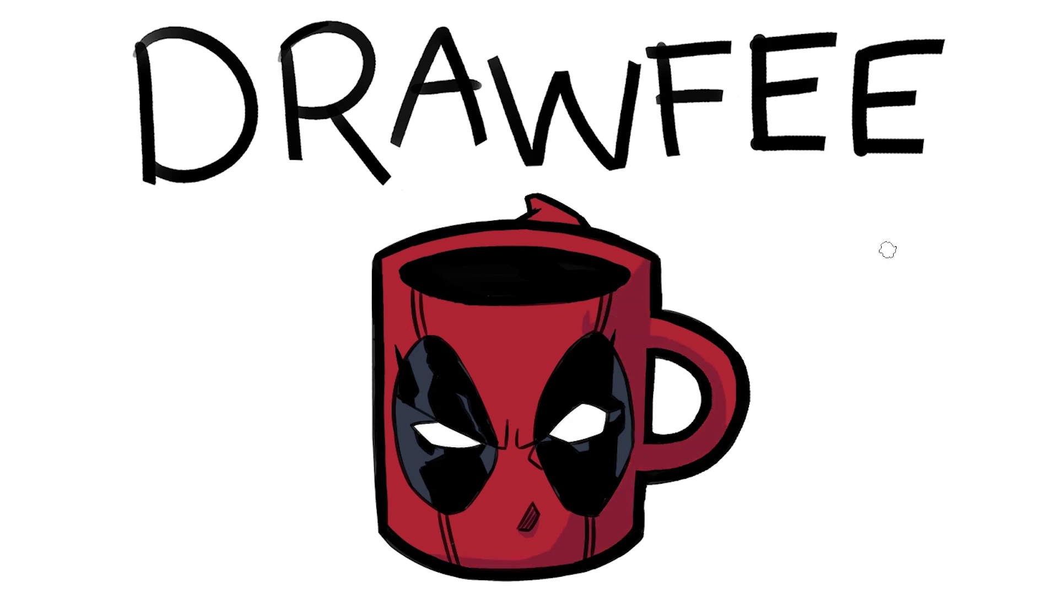
left_click_drag(554, 224, 590, 215)
Step: Add lighter red highlights near the upper-left rim and fill both eye lenses pale yellow
left_click_drag(411, 350, 394, 260)
left_click_drag(422, 306, 504, 298)
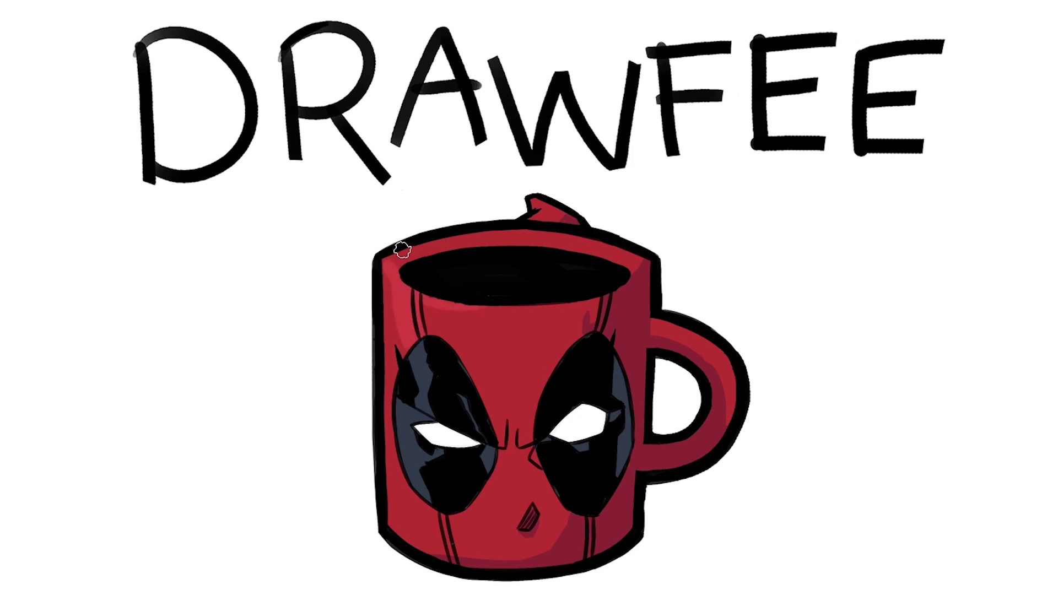
mouse_move(402, 261)
left_mouse_down()
mouse_move(454, 254)
mouse_move(411, 277)
left_mouse_up()
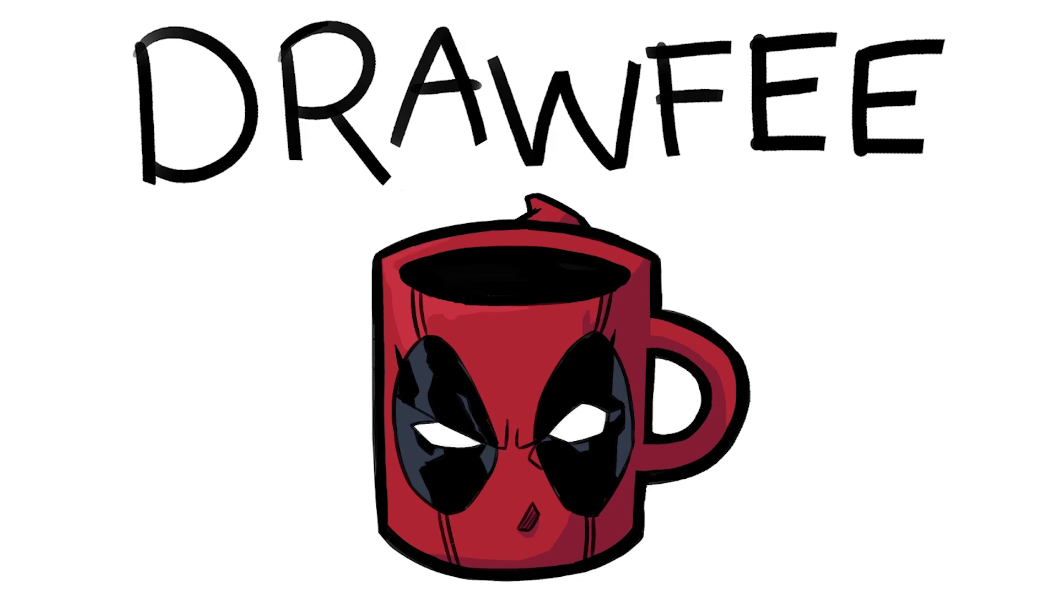
left_click(435, 435)
left_click(576, 423)
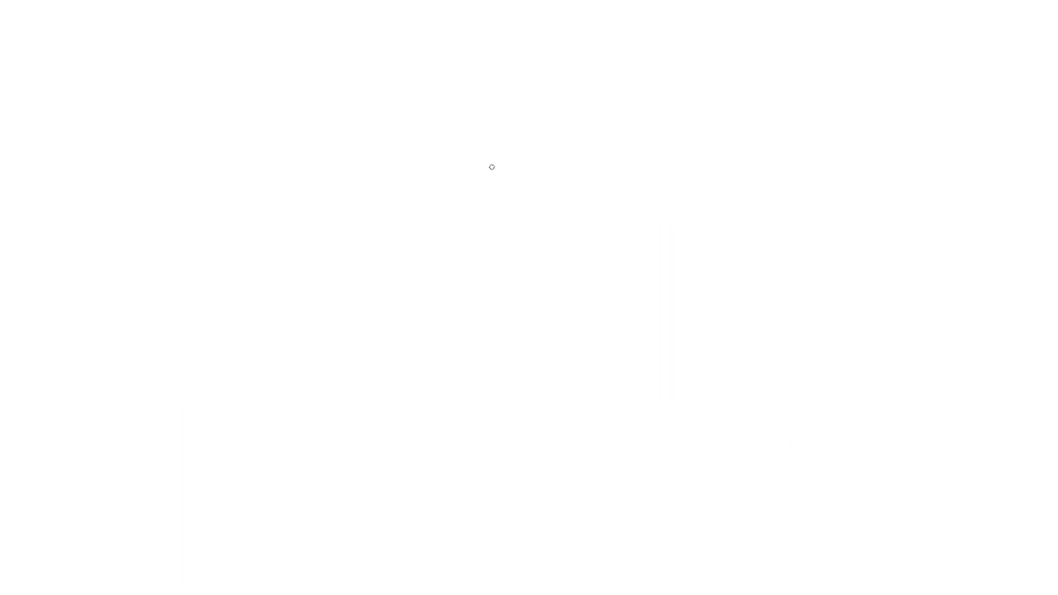
Step: Draw the upper-left curve of a new head on the blank canvas
mouse_move(485, 172)
left_mouse_down()
mouse_move(521, 102)
mouse_move(601, 128)
left_mouse_up()
Step: Draw the head outline, rounded on top and closing into a chin
key("ctrl+z")
left_click_drag(532, 101, 595, 113)
mouse_move(487, 175)
left_mouse_down()
mouse_move(494, 210)
mouse_move(526, 238)
left_mouse_up()
mouse_move(492, 206)
left_mouse_down()
mouse_move(542, 246)
mouse_move(601, 193)
left_mouse_up()
left_click_drag(603, 122, 610, 155)
key("ctrl+z")
key("ctrl+z")
left_click_drag(592, 111, 611, 157)
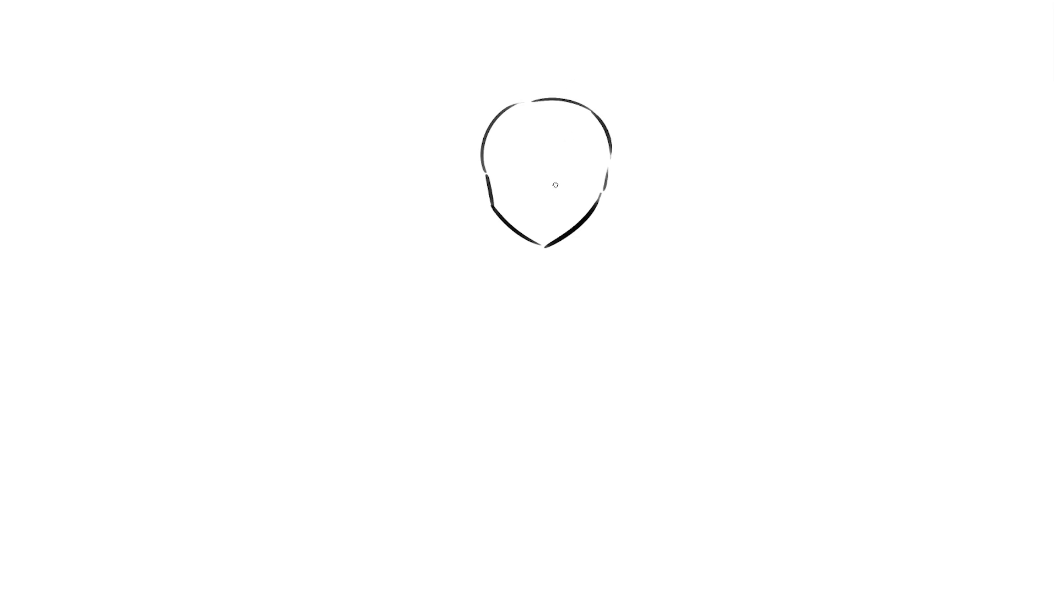
Step: Draw the two oval eye patches and redraw the left chin line
left_click_drag(556, 151, 580, 146)
mouse_move(561, 207)
left_mouse_down()
mouse_move(588, 159)
mouse_move(556, 183)
mouse_move(569, 147)
mouse_move(579, 198)
mouse_move(557, 212)
mouse_move(508, 206)
mouse_move(540, 250)
left_mouse_up()
key("ctrl+z")
key("ctrl+z")
key("ctrl+z")
left_click_drag(494, 209, 543, 249)
key("ctrl+z")
left_click_drag(496, 215, 546, 247)
mouse_move(549, 186)
left_mouse_down()
mouse_move(586, 143)
mouse_move(589, 182)
mouse_move(589, 146)
mouse_move(580, 178)
mouse_move(557, 187)
mouse_move(571, 155)
left_mouse_up()
key("ctrl+z")
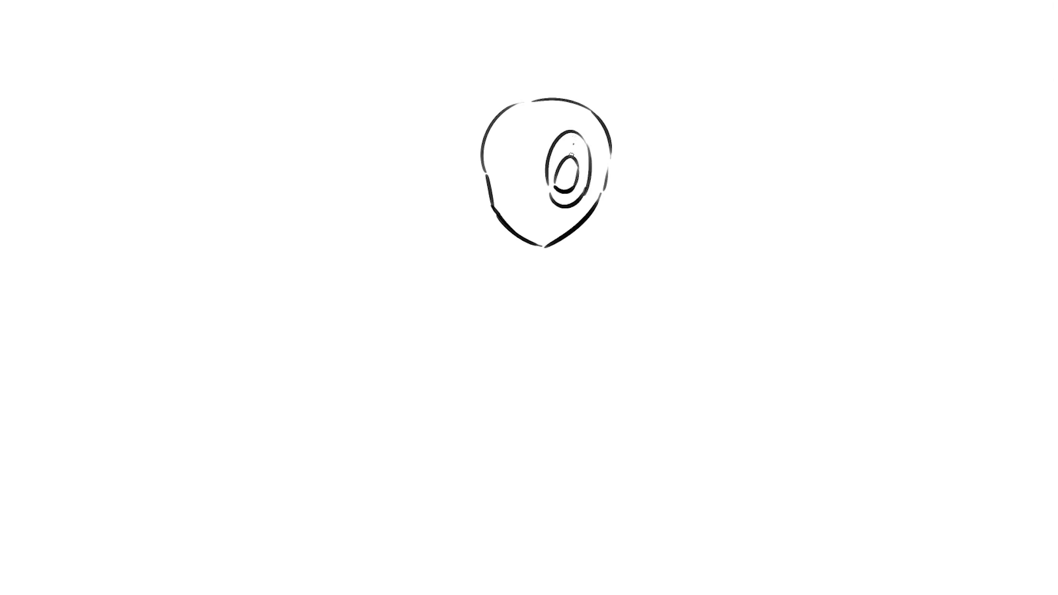
left_click_drag(490, 191, 522, 183)
key("ctrl+z")
key("ctrl+z")
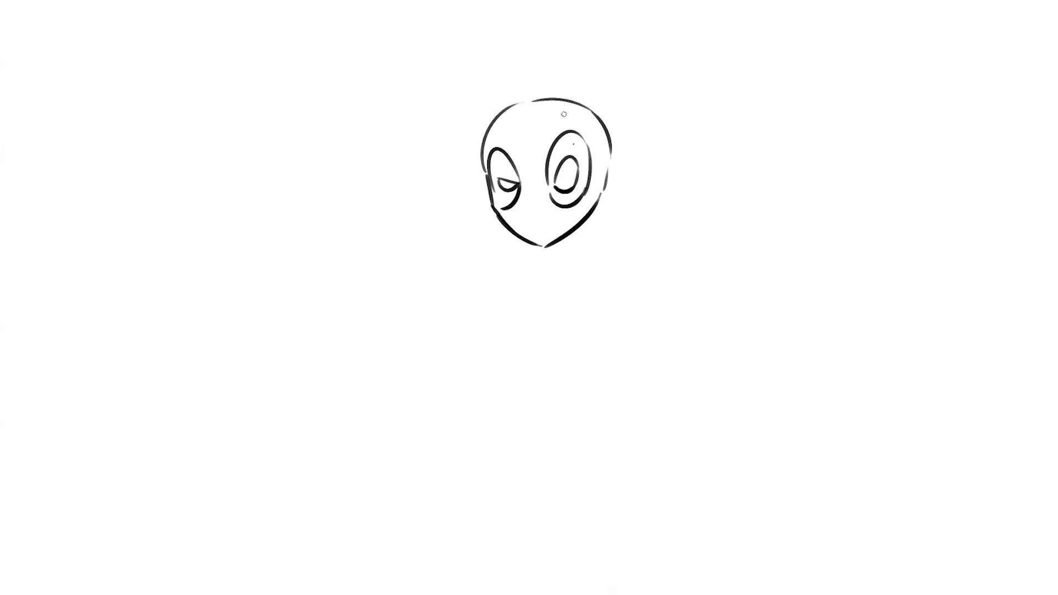
Step: Add a long neck line reaching to the chin tip, discarding stray outline strokes
left_click_drag(488, 167, 529, 99)
key("ctrl+z")
left_click_drag(591, 213, 599, 243)
key("ctrl+z")
mouse_move(530, 246)
left_mouse_down()
mouse_move(544, 257)
mouse_move(680, 240)
left_mouse_up()
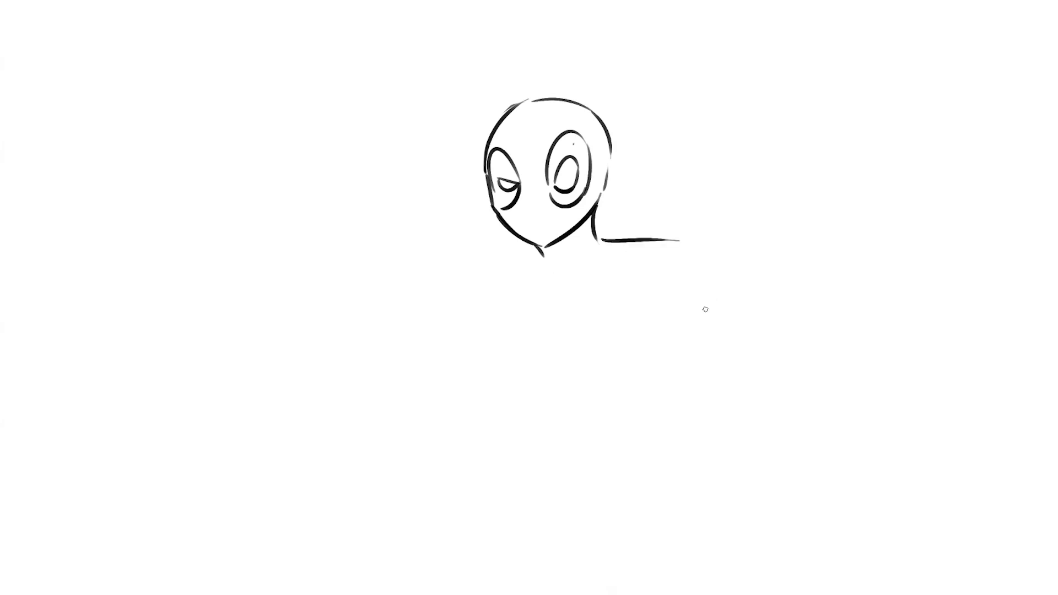
Step: Draw the left side of the neck and a high ponytail with a curled end
key("ctrl+z")
mouse_move(598, 237)
left_mouse_down()
mouse_move(678, 239)
mouse_move(661, 244)
left_mouse_up()
key("ctrl+z")
left_click_drag(523, 275, 541, 256)
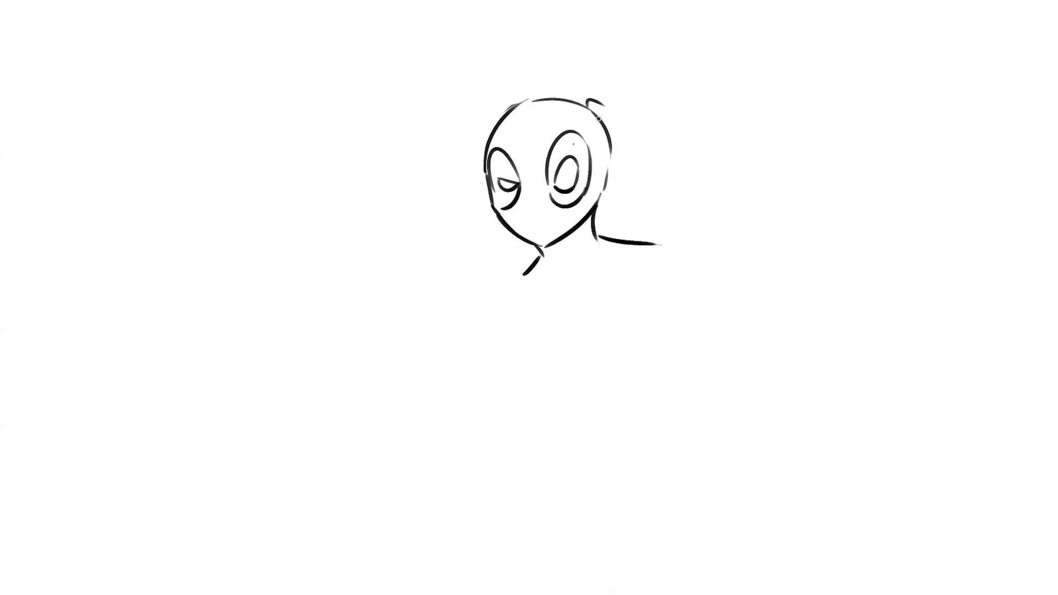
mouse_move(591, 97)
left_mouse_down()
mouse_move(732, 153)
mouse_move(743, 124)
left_mouse_up()
key("ctrl+z")
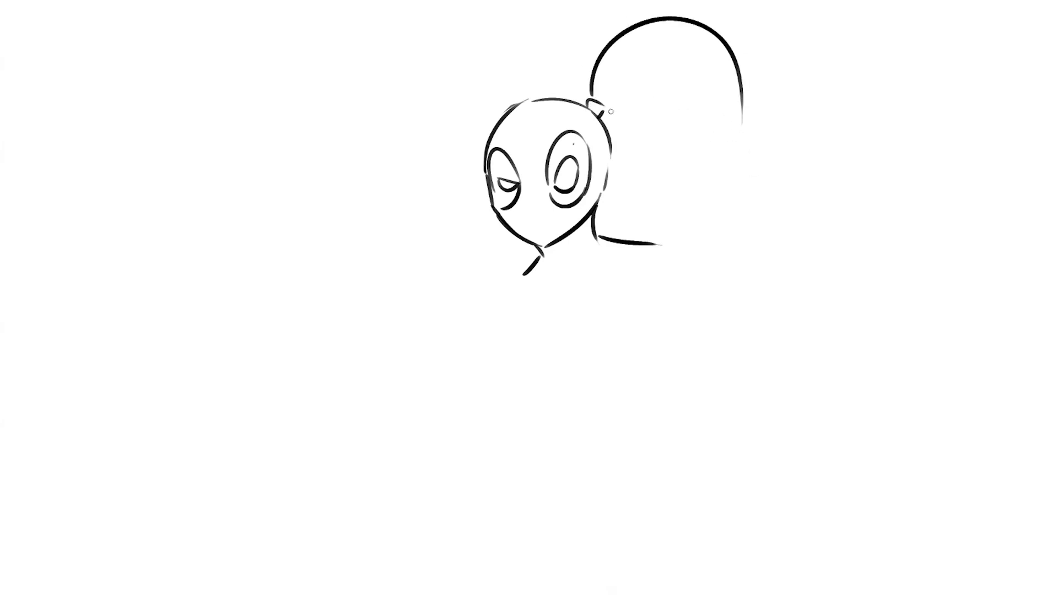
left_click_drag(601, 113, 761, 184)
left_click_drag(741, 109, 791, 177)
Step: Join the jaw lines at the chin, erase the doubled outline, and fill both eye patches black
left_click_drag(520, 227, 537, 236)
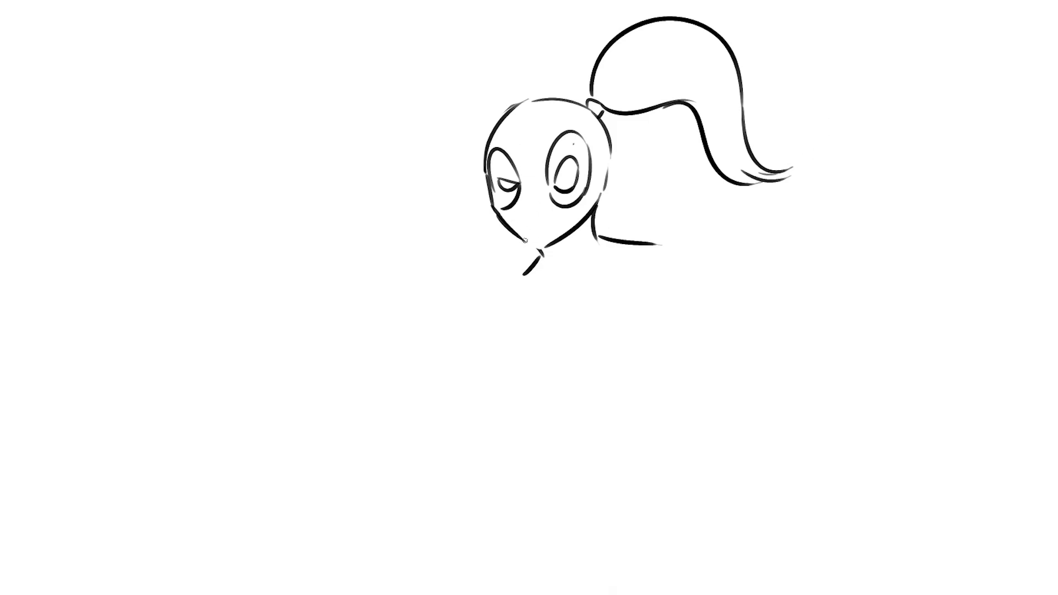
mouse_move(524, 240)
left_mouse_down()
mouse_move(560, 265)
mouse_move(603, 239)
left_mouse_up()
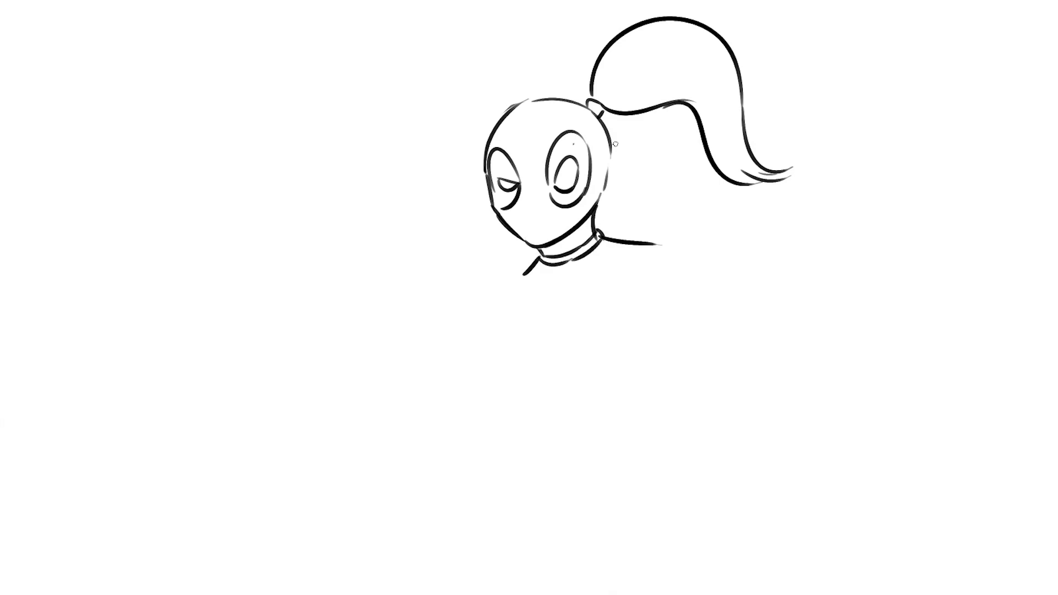
left_click_drag(490, 205, 483, 160)
left_click_drag(495, 188, 488, 156)
mouse_move(499, 205)
left_mouse_down()
mouse_move(507, 175)
mouse_move(517, 182)
mouse_move(494, 164)
mouse_move(505, 153)
left_mouse_up()
mouse_move(556, 181)
left_mouse_down()
mouse_move(550, 155)
mouse_move(565, 139)
mouse_move(567, 161)
mouse_move(574, 149)
mouse_move(583, 166)
mouse_move(574, 202)
mouse_move(587, 172)
mouse_move(576, 191)
mouse_move(583, 156)
mouse_move(562, 100)
left_mouse_up()
Step: Draw mask seam lines and fill the collar band solid black
left_click_drag(555, 207, 555, 239)
left_click_drag(505, 150, 515, 110)
left_click_drag(646, 243, 703, 239)
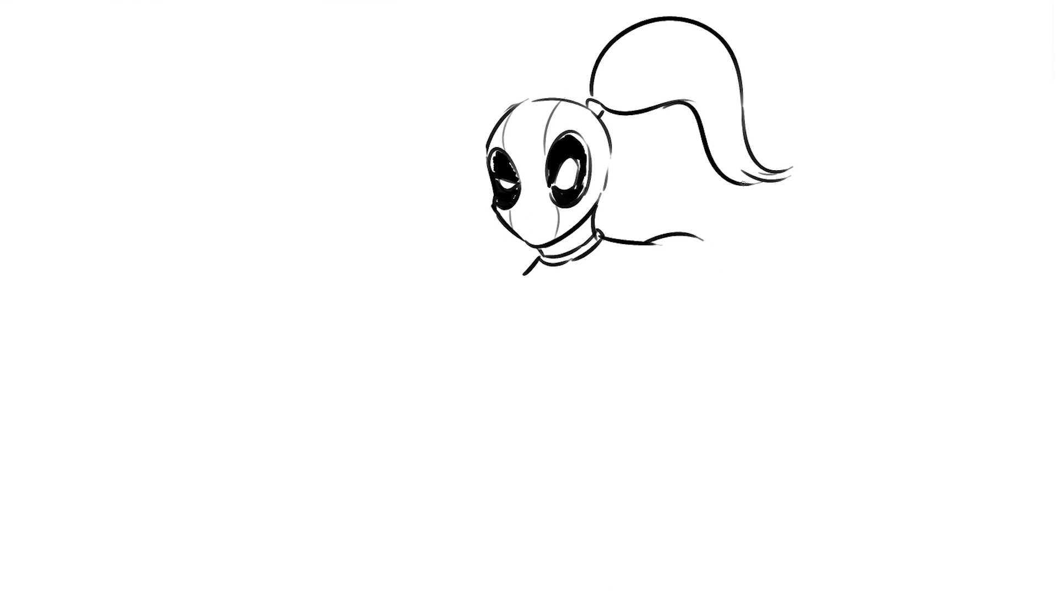
mouse_move(541, 261)
left_mouse_down()
mouse_move(602, 234)
mouse_move(589, 234)
mouse_move(708, 238)
left_mouse_up()
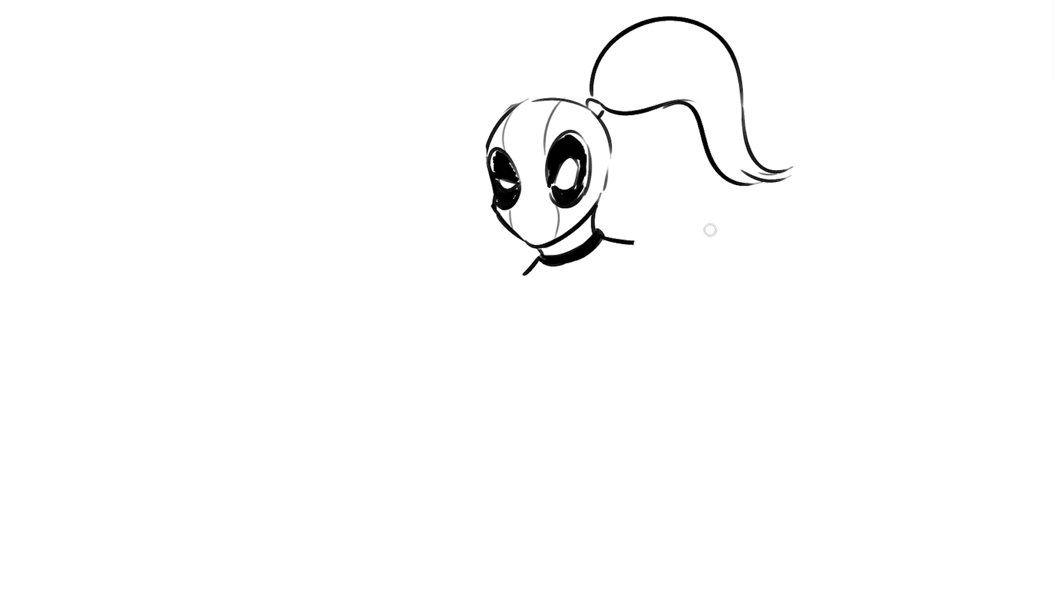
Step: Sketch the right shoulder, torso sides, bust line and inner torso curve
left_click_drag(645, 246, 673, 270)
key("ctrl+z")
left_click_drag(635, 243, 685, 279)
key("ctrl+z")
left_click_drag(623, 244, 681, 260)
left_click_drag(672, 267, 682, 322)
left_click_drag(536, 287, 532, 375)
left_click_drag(663, 289, 650, 378)
left_click_drag(646, 277, 634, 300)
key("ctrl+z")
mouse_move(628, 251)
left_mouse_down()
mouse_move(681, 261)
mouse_move(658, 335)
left_mouse_up()
mouse_move(620, 279)
left_mouse_down()
mouse_move(640, 319)
mouse_move(588, 388)
left_mouse_up()
Step: Sketch the forearm crossing the body, the outer left shoulder and a hand
mouse_move(657, 321)
left_mouse_down()
mouse_move(602, 410)
mouse_move(514, 462)
left_mouse_up()
key("ctrl+z")
mouse_move(588, 380)
left_mouse_down()
mouse_move(506, 445)
mouse_move(586, 382)
left_mouse_up()
key("ctrl+z")
left_click_drag(509, 463, 661, 329)
left_click_drag(622, 296, 588, 378)
mouse_move(625, 279)
left_mouse_down()
mouse_move(669, 298)
mouse_move(655, 303)
left_mouse_up()
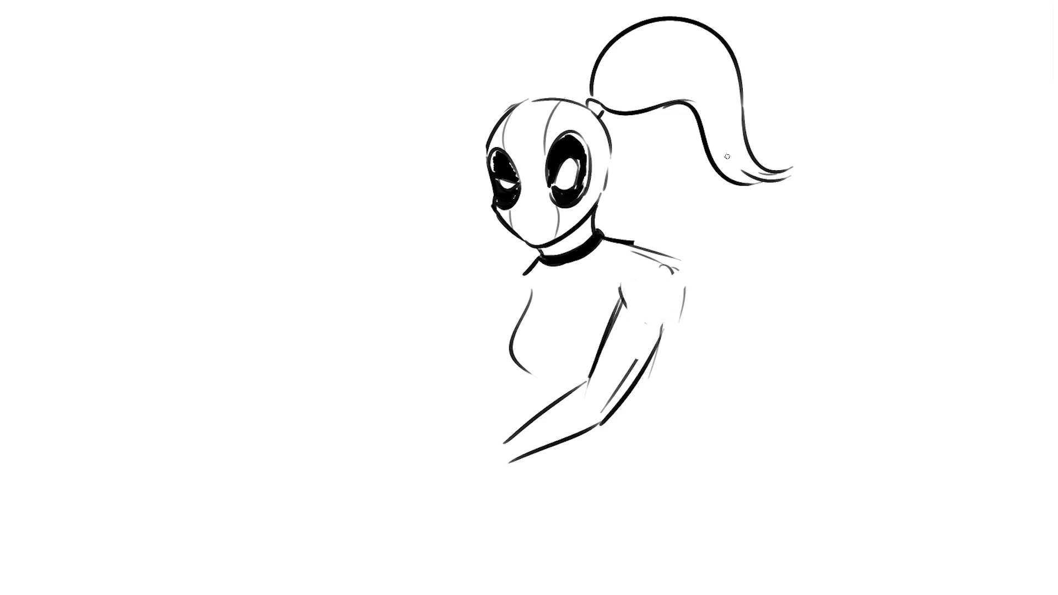
left_click_drag(524, 273, 463, 386)
key("ctrl+z")
mouse_move(496, 314)
left_mouse_down()
mouse_move(478, 373)
mouse_move(401, 444)
left_mouse_up()
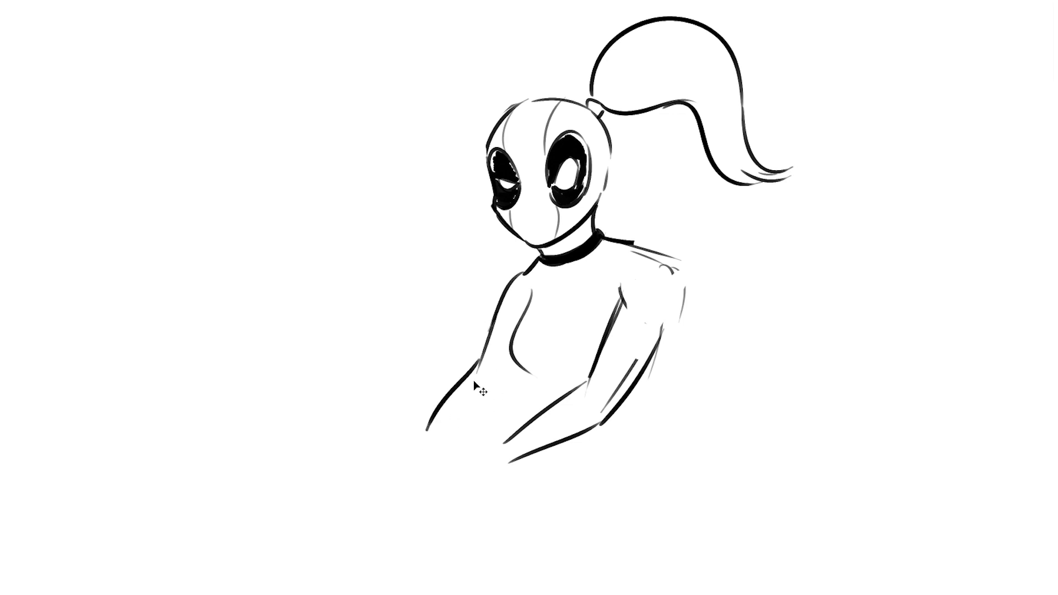
mouse_move(516, 436)
left_mouse_down()
mouse_move(446, 480)
mouse_move(462, 499)
mouse_move(530, 456)
mouse_move(458, 496)
mouse_move(485, 504)
left_mouse_up()
Step: Redraw the hand as two fists gripping a stick, with blade lines below
left_click_drag(494, 457, 538, 466)
left_click_drag(633, 363, 600, 413)
left_click_drag(452, 459, 463, 479)
mouse_move(463, 481)
left_mouse_down()
mouse_move(486, 488)
mouse_move(534, 459)
left_mouse_up()
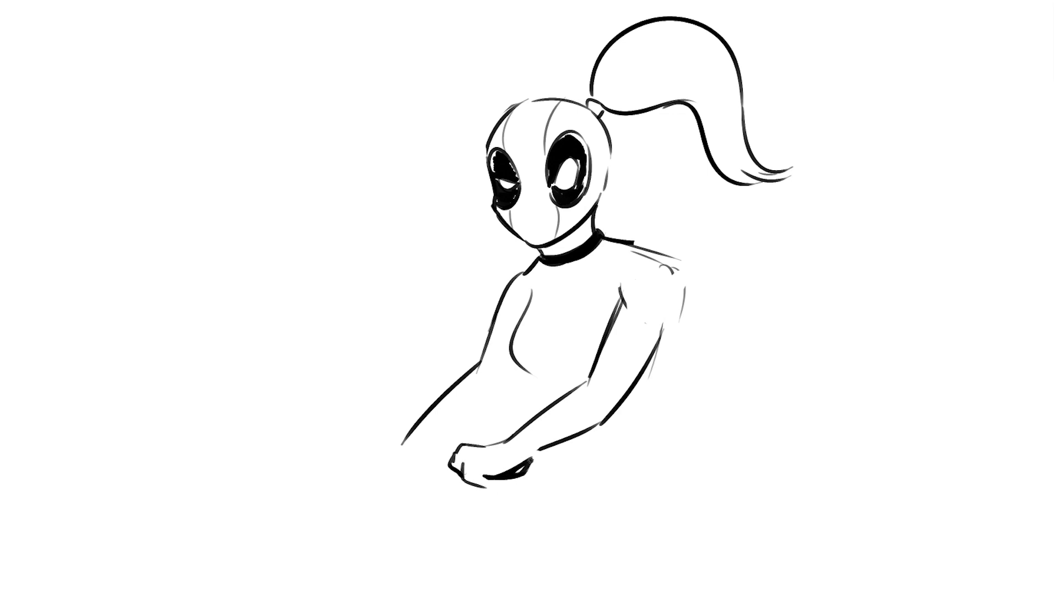
key("ctrl+z")
left_click_drag(359, 439, 534, 486)
mouse_move(484, 472)
left_mouse_down()
mouse_move(540, 474)
mouse_move(544, 487)
left_mouse_up()
left_click_drag(477, 526, 532, 486)
mouse_move(321, 480)
left_mouse_down()
mouse_move(379, 424)
mouse_move(398, 441)
mouse_move(398, 460)
mouse_move(368, 444)
mouse_move(421, 430)
left_mouse_up()
left_click_drag(365, 455, 386, 460)
left_click_drag(380, 444, 410, 468)
left_click_drag(365, 425, 425, 425)
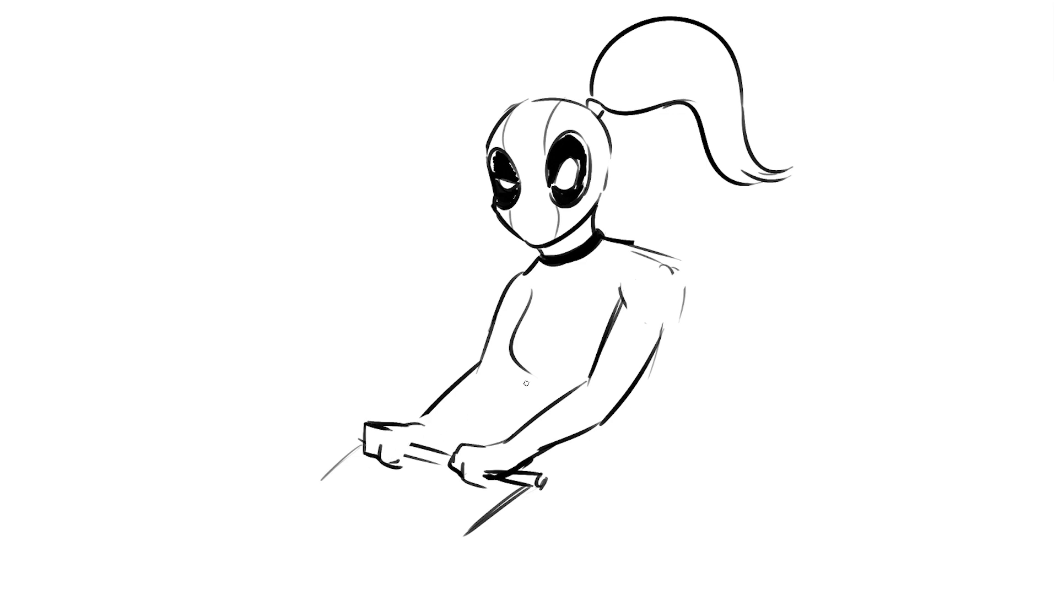
Step: Add tank-top straps and sleeve edges, and ink the right shoulder's outer edge
left_click_drag(650, 255, 681, 326)
mouse_move(621, 245)
left_mouse_down()
mouse_move(604, 325)
mouse_move(616, 311)
left_mouse_up()
left_click_drag(538, 255, 526, 308)
left_click_drag(542, 256, 536, 319)
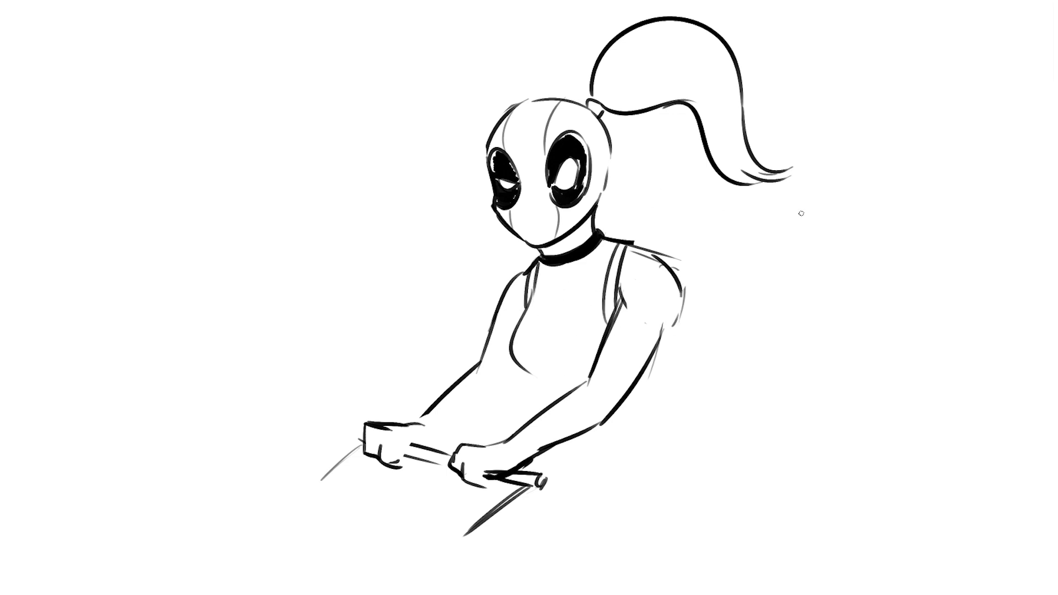
left_click_drag(622, 313, 662, 335)
left_click_drag(498, 313, 525, 310)
left_click_drag(525, 273, 496, 312)
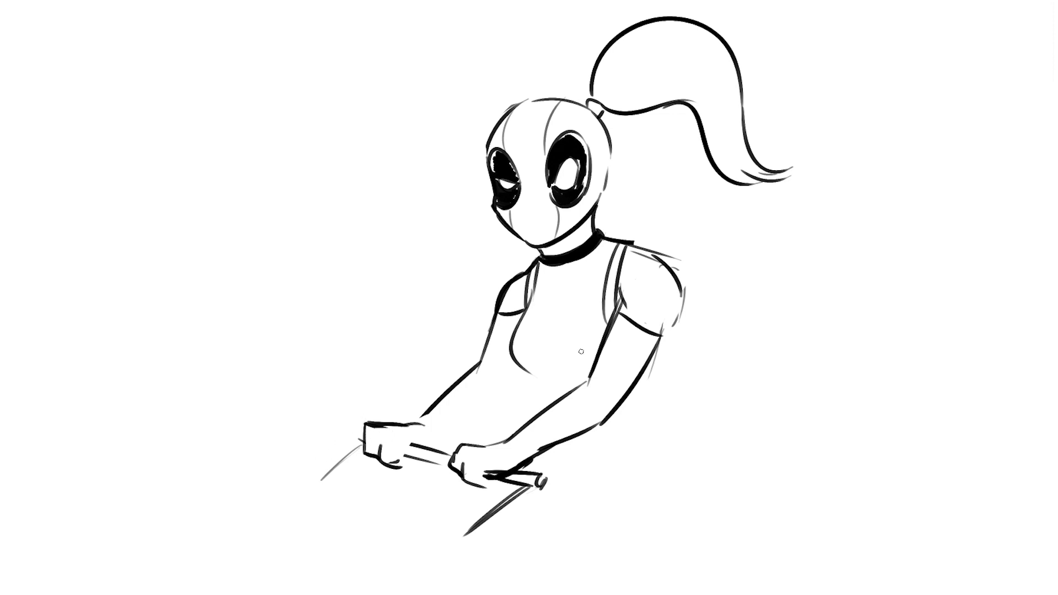
left_click_drag(665, 334, 686, 285)
Step: Draw the diagonal and lower edges of a box below the hands
left_click_drag(278, 495, 352, 445)
left_click_drag(536, 490, 466, 537)
mouse_move(288, 502)
left_mouse_down()
mouse_move(412, 525)
mouse_move(370, 510)
mouse_move(453, 541)
mouse_move(467, 592)
left_mouse_up()
key("ctrl+z")
Step: Extend the box's front corner, bottom edge and longer lower-left edge beneath the hands
left_click_drag(470, 542, 475, 594)
left_click_drag(297, 579, 446, 547)
left_click_drag(206, 519, 296, 489)
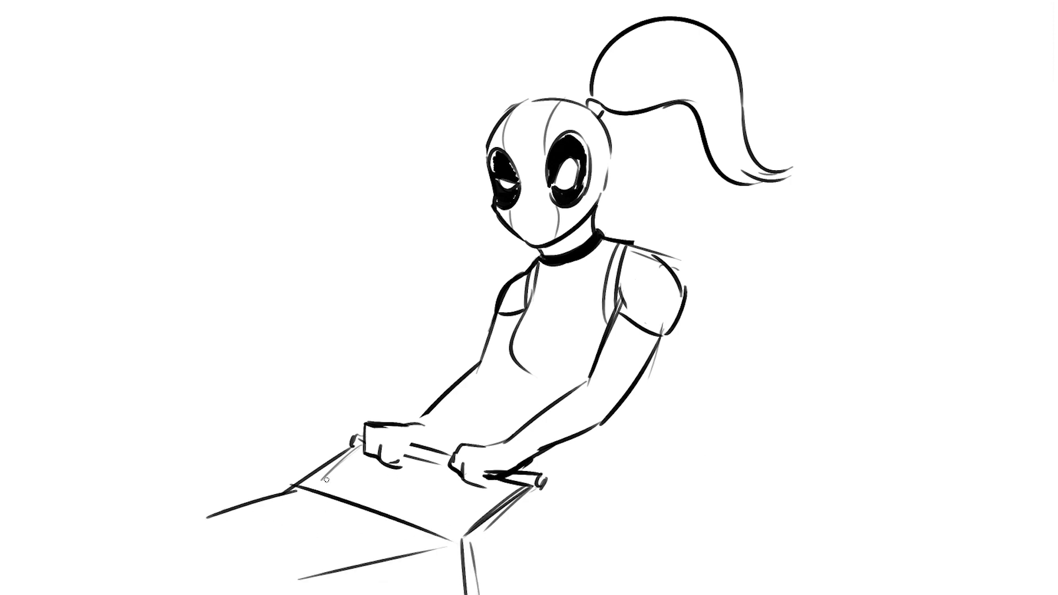
key("ctrl+z")
left_click_drag(132, 517, 293, 482)
left_click_drag(105, 535, 169, 586)
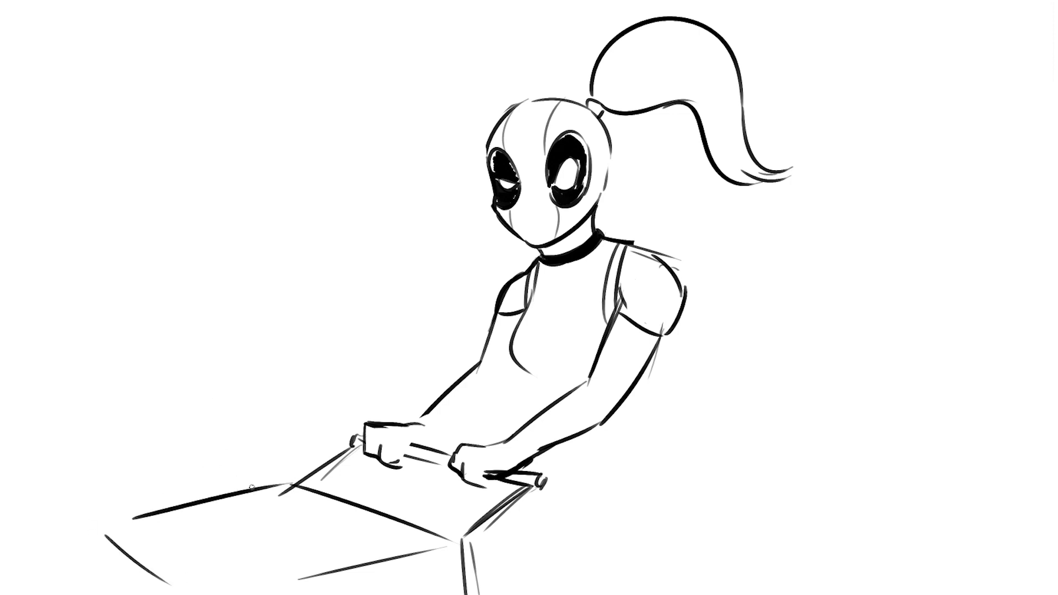
Step: Sketch a rifle rising from the box with barrel, top cap, grip and lower body lines
mouse_move(203, 387)
left_mouse_down()
mouse_move(215, 420)
mouse_move(206, 322)
mouse_move(248, 388)
left_mouse_up()
mouse_move(216, 315)
left_mouse_down()
mouse_move(209, 254)
mouse_move(213, 271)
left_mouse_up()
left_click_drag(222, 419, 246, 512)
left_click_drag(219, 387, 182, 438)
left_click_drag(242, 360, 268, 466)
left_click_drag(225, 432, 234, 489)
mouse_move(266, 461)
left_mouse_down()
mouse_move(276, 505)
mouse_move(223, 554)
left_mouse_up()
left_click_drag(315, 536, 313, 337)
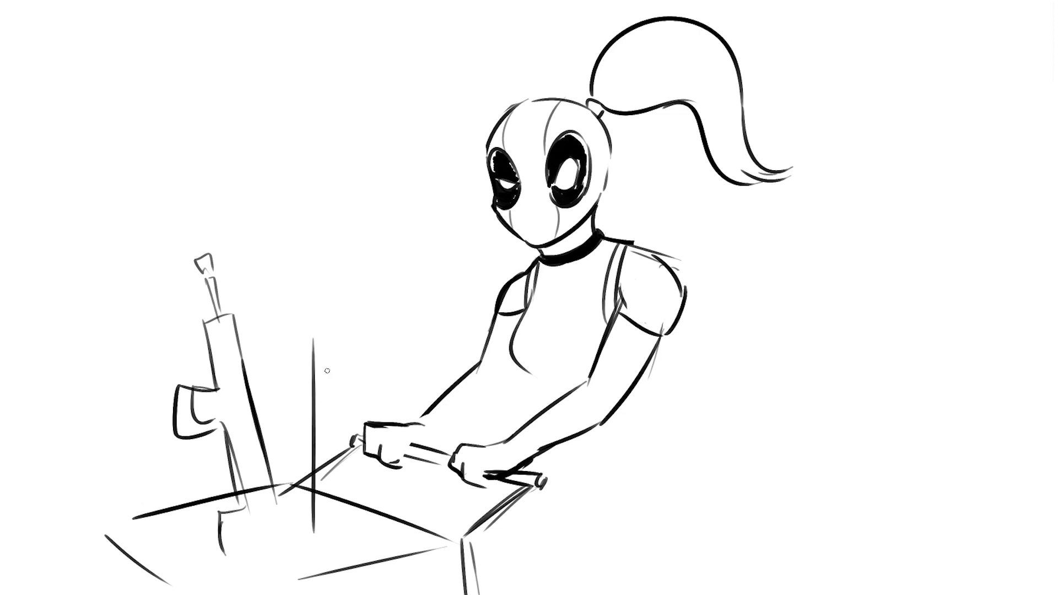
key("ctrl+z")
Step: Draw a diagonal blade left of the rifle and erase the box lines overlapping it
mouse_move(278, 488)
left_mouse_down()
mouse_move(325, 303)
mouse_move(314, 269)
mouse_move(284, 487)
left_mouse_up()
key("ctrl+z")
mouse_move(68, 392)
left_mouse_down()
mouse_move(194, 521)
mouse_move(77, 440)
mouse_move(209, 553)
mouse_move(78, 444)
mouse_move(193, 529)
left_mouse_up()
key("ctrl+z")
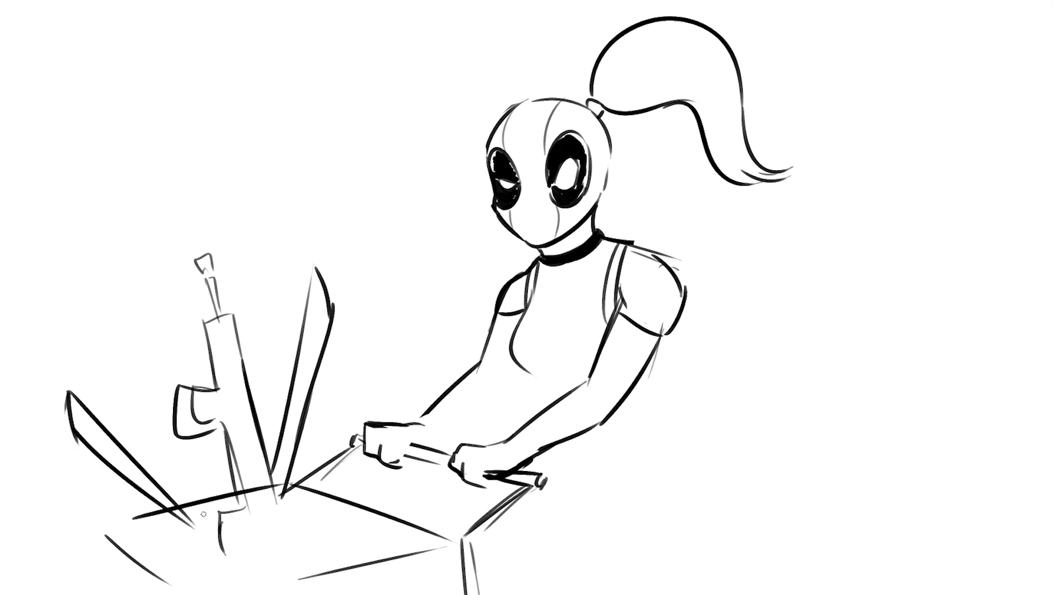
key("ctrl+z")
left_click_drag(77, 441, 209, 556)
left_click_drag(154, 496, 196, 535)
left_click_drag(266, 445, 298, 563)
mouse_move(234, 447)
left_mouse_down()
mouse_move(251, 513)
mouse_move(276, 504)
left_mouse_up()
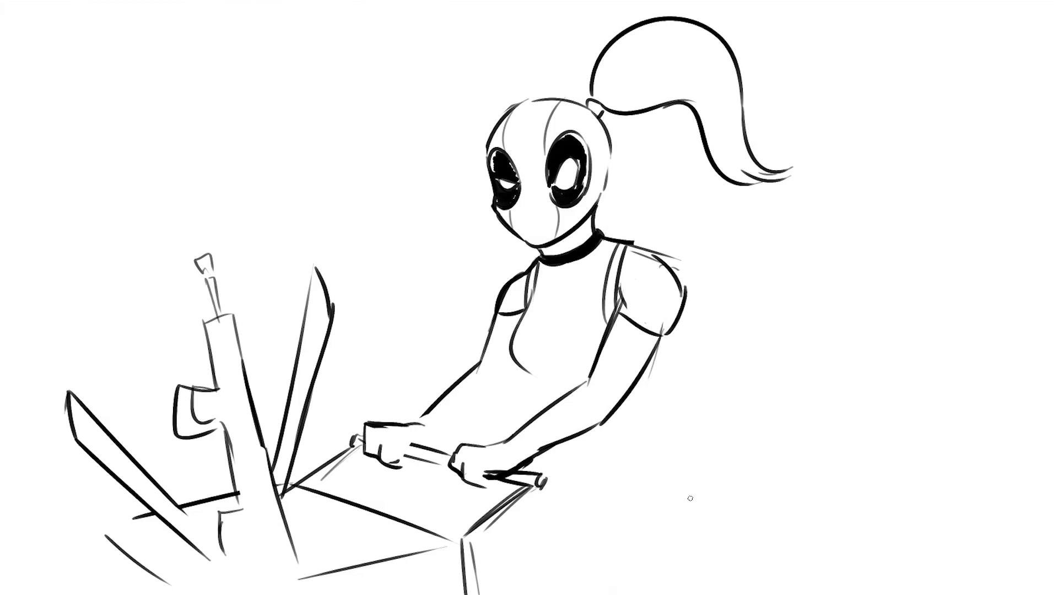
Step: Outline cuff curves and inner lines on both forearms
left_click_drag(420, 423, 482, 366)
key("ctrl+z")
mouse_move(428, 441)
left_mouse_down()
mouse_move(502, 386)
mouse_move(482, 410)
left_mouse_up()
left_click_drag(546, 402, 583, 436)
left_click_drag(502, 441, 548, 398)
left_click_drag(528, 466, 585, 433)
left_click_drag(546, 398, 576, 422)
Step: Add diagonal stripes across the left forearm and the right forearm cuff
mouse_move(381, 460)
left_mouse_down()
mouse_move(400, 442)
mouse_move(381, 466)
mouse_move(403, 473)
mouse_move(408, 447)
left_mouse_up()
key("ctrl+z")
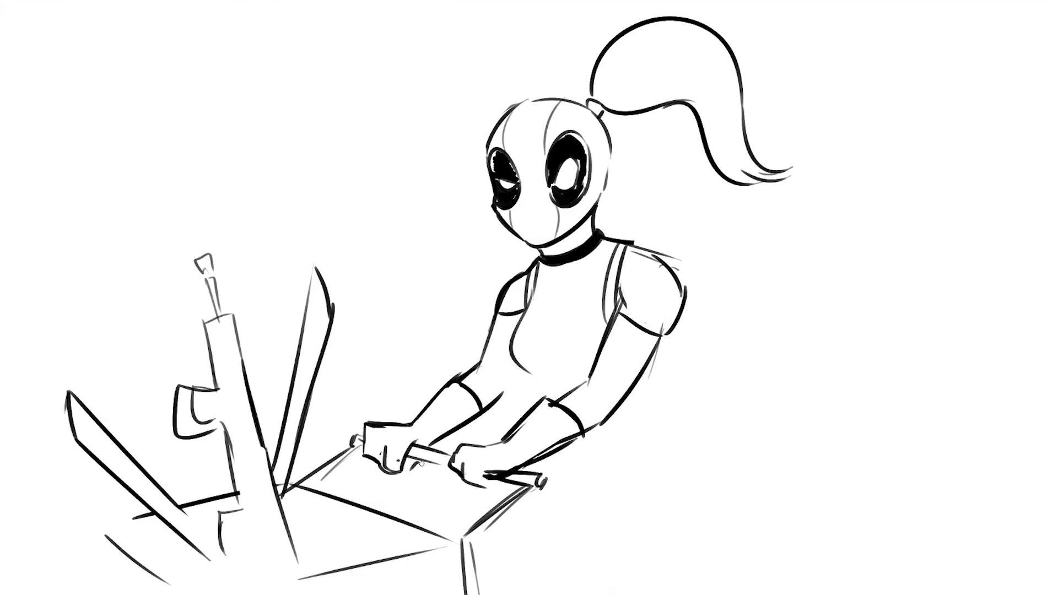
mouse_move(455, 476)
left_mouse_down()
mouse_move(488, 489)
mouse_move(479, 483)
mouse_move(496, 477)
left_mouse_up()
key("ctrl+z")
key("ctrl+z")
mouse_move(424, 411)
left_mouse_down()
mouse_move(444, 430)
mouse_move(454, 423)
left_mouse_up()
mouse_move(445, 389)
left_mouse_down()
mouse_move(538, 459)
mouse_move(566, 437)
left_mouse_up()
left_click_drag(529, 368, 534, 379)
Step: Extend the torso curve downward and add a sternum line to the chest
mouse_move(642, 383)
left_mouse_down()
mouse_move(684, 432)
mouse_move(680, 467)
left_mouse_up()
key("ctrl+z")
left_click_drag(532, 375, 540, 399)
left_click_drag(566, 273, 558, 302)
mouse_move(564, 304)
left_mouse_down()
mouse_move(584, 296)
mouse_move(558, 365)
left_mouse_up()
key("ctrl+z")
key("e")
mouse_move(551, 301)
left_mouse_down()
mouse_move(582, 299)
mouse_move(564, 299)
left_mouse_up()
key("b")
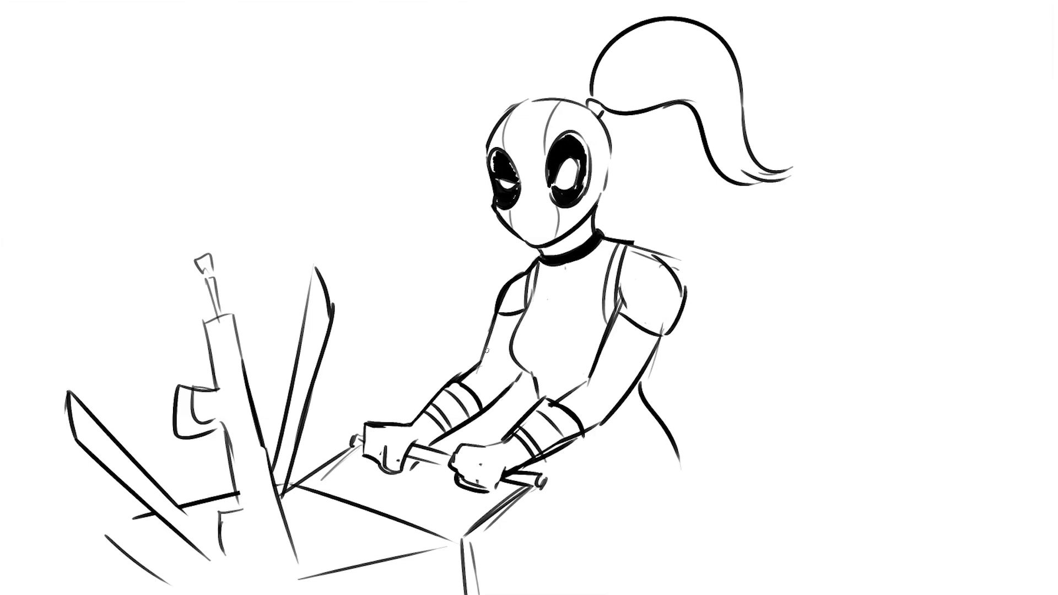
Step: Fill both shoulders with black zigzag hatching and add hatch lines at the hip
left_click_drag(620, 408, 641, 389)
mouse_move(634, 269)
left_mouse_down()
mouse_move(631, 309)
mouse_move(662, 331)
mouse_move(643, 265)
left_mouse_up()
left_click_drag(508, 306, 518, 289)
left_click_drag(537, 388, 521, 359)
left_click_drag(605, 331, 594, 356)
mouse_move(628, 414)
left_mouse_down()
mouse_move(657, 458)
mouse_move(669, 449)
left_mouse_up()
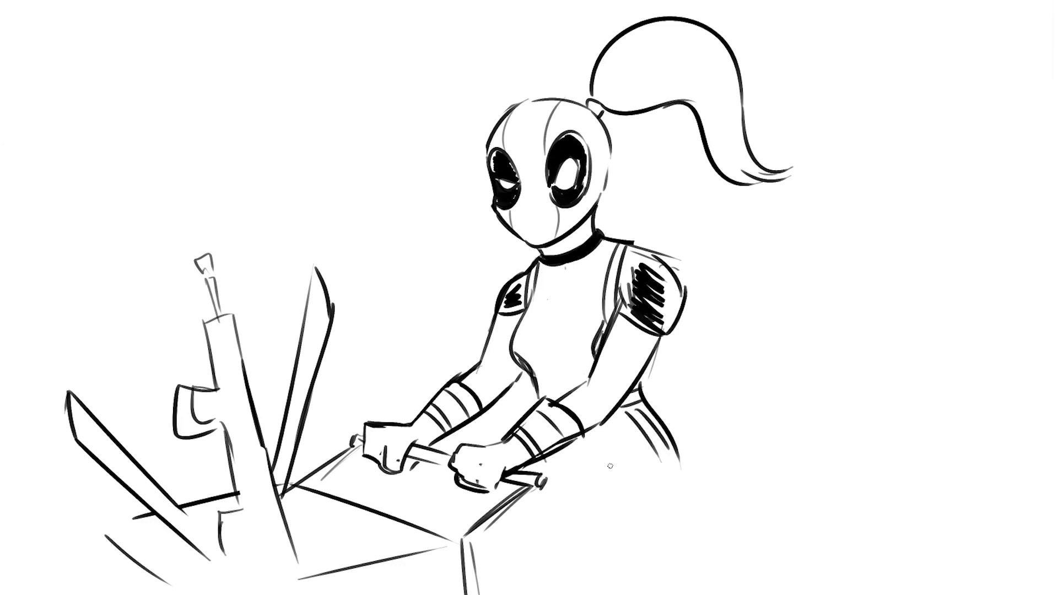
Step: Draw the curved hip line running down the side into the leg
left_click_drag(580, 480, 542, 594)
key("ctrl+z")
mouse_move(679, 459)
left_mouse_down()
mouse_move(651, 546)
mouse_move(622, 594)
left_mouse_up()
left_click_drag(534, 499, 551, 530)
mouse_move(663, 534)
left_mouse_down()
mouse_move(679, 560)
mouse_move(661, 575)
left_mouse_up()
key("ctrl+z")
key("ctrl+z")
Step: Add the kneeling leg's ground line and boot, then shift the drawing about 107 px right
left_click_drag(665, 572, 764, 574)
key("ctrl+z")
mouse_move(664, 571)
left_mouse_down()
mouse_move(778, 575)
mouse_move(832, 594)
left_mouse_up()
left_click_drag(662, 451, 674, 493)
mouse_move(702, 594)
left_mouse_down()
mouse_move(704, 557)
mouse_move(728, 594)
left_mouse_up()
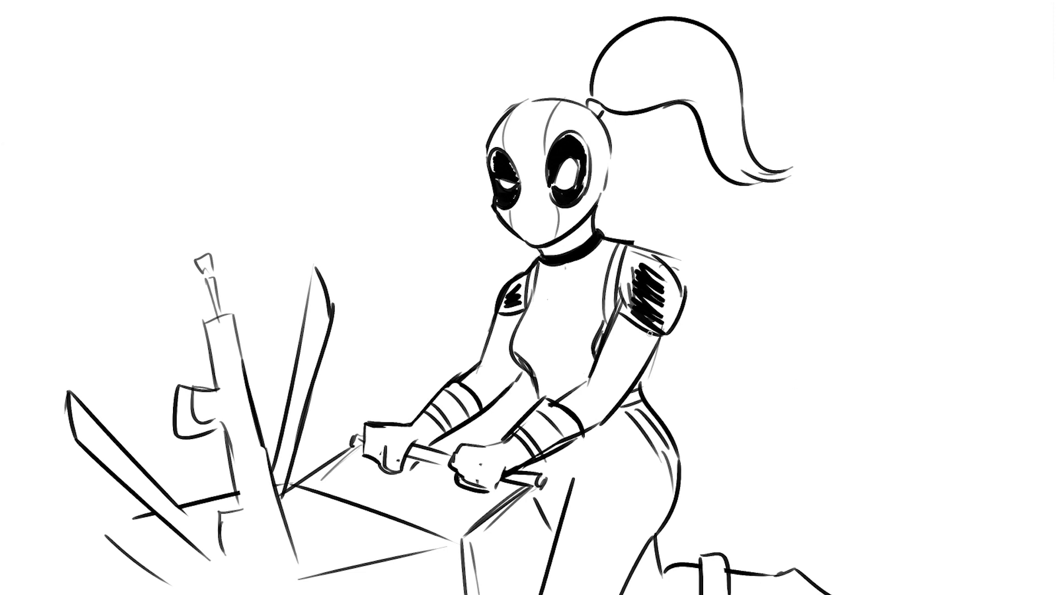
key("v")
mouse_move(713, 386)
left_mouse_down()
mouse_move(763, 388)
mouse_move(775, 375)
left_mouse_up()
Step: Commit the move and redraw both leg contours down to the bottom edge
key("b")
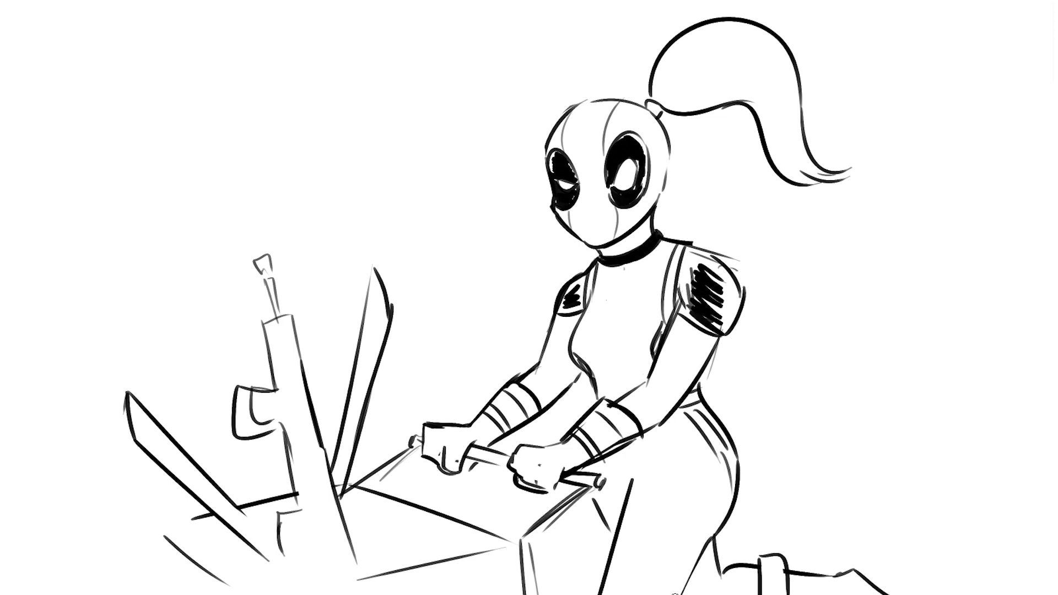
key("ctrl+z")
left_click_drag(634, 459, 601, 594)
left_click_drag(733, 502, 671, 594)
key("ctrl+z")
left_click_drag(728, 521, 678, 594)
Step: Cross-hatch the box front and bottom into a mesh, erasing the gun grip's inner curve
mouse_move(606, 496)
left_mouse_down()
mouse_move(594, 537)
mouse_move(528, 545)
left_mouse_up()
left_click_drag(435, 570, 403, 594)
mouse_move(486, 565)
left_mouse_down()
mouse_move(452, 594)
mouse_move(477, 588)
left_mouse_up()
mouse_move(408, 568)
left_mouse_down()
mouse_move(441, 594)
mouse_move(487, 553)
left_mouse_up()
left_click_drag(483, 594, 513, 564)
key("e")
left_click_drag(273, 424, 249, 393)
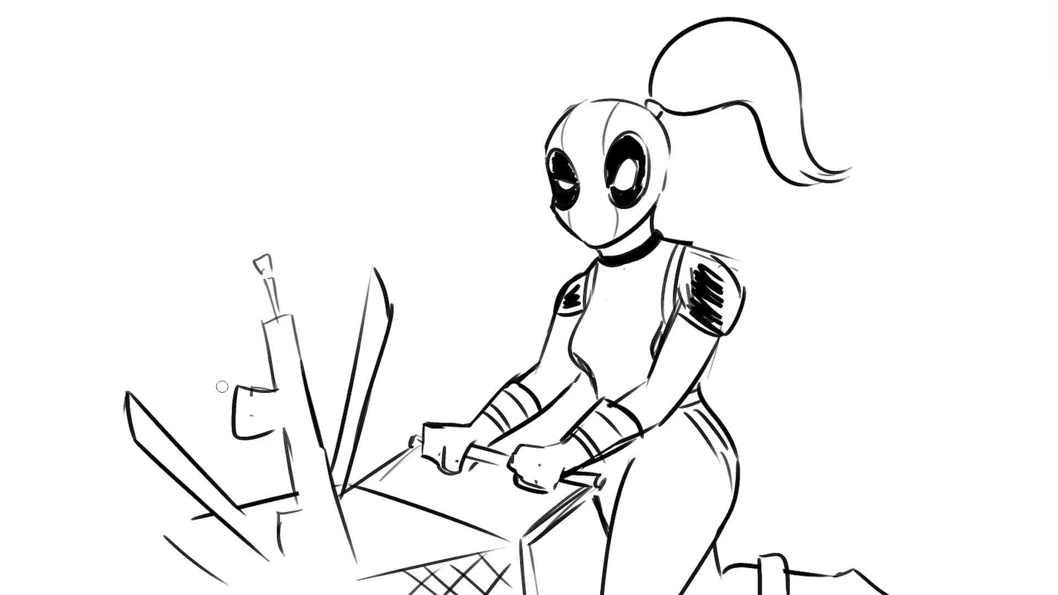
Step: Draw two curved bands across the thigh and a knee shape below
left_click_drag(620, 510, 718, 532)
mouse_move(621, 496)
left_mouse_down()
mouse_move(716, 517)
mouse_move(669, 571)
mouse_move(691, 591)
left_mouse_up()
mouse_move(728, 532)
left_mouse_down()
mouse_move(685, 593)
mouse_move(696, 590)
left_mouse_up()
key("ctrl+z")
key("ctrl+z")
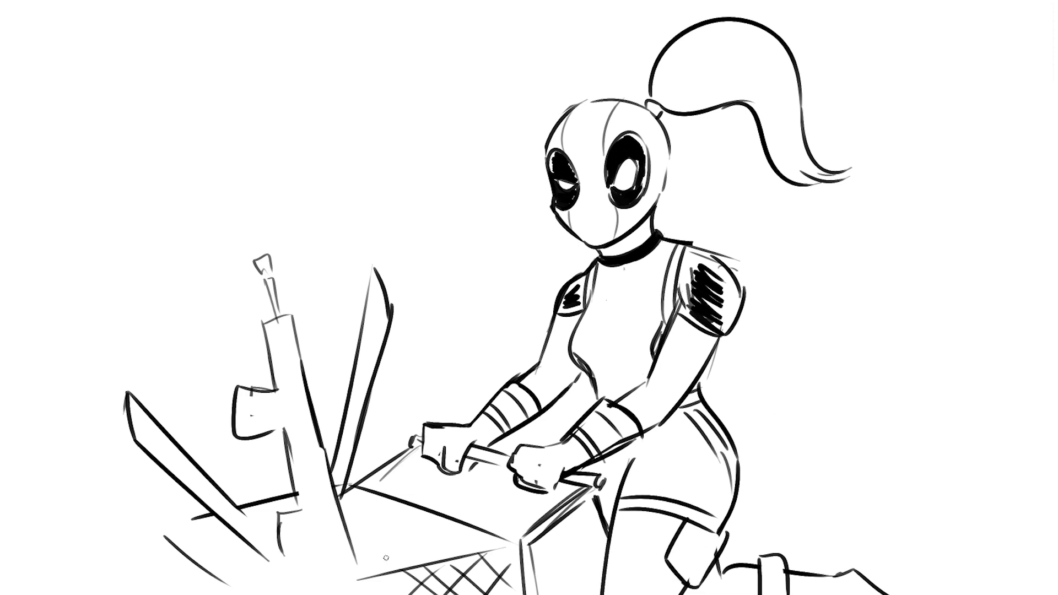
Step: Draw two bread loaves inside the basket, clearing the line behind them
left_click_drag(380, 560, 416, 561)
mouse_move(395, 497)
left_mouse_down()
mouse_move(439, 514)
mouse_move(414, 486)
left_mouse_up()
left_click_drag(417, 558, 451, 558)
mouse_move(429, 516)
left_mouse_down()
mouse_move(443, 497)
mouse_move(430, 543)
left_mouse_up()
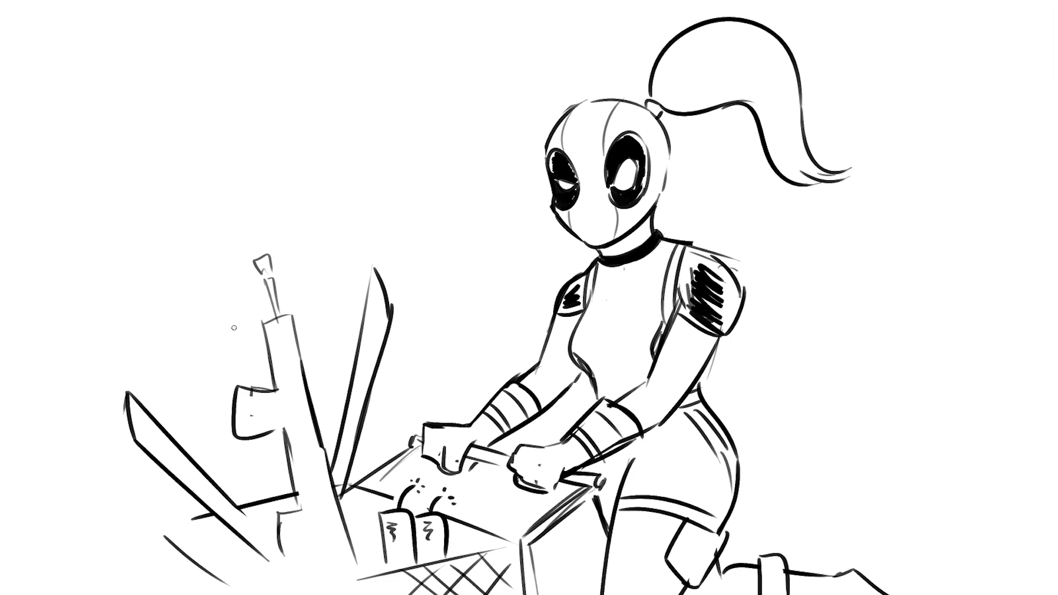
Step: Draw an arched shape between the blade and rifle stock with detail strokes at lower left
left_click_drag(341, 484, 355, 502)
mouse_move(222, 484)
left_mouse_down()
mouse_move(279, 506)
mouse_move(257, 505)
mouse_move(268, 498)
mouse_move(274, 544)
mouse_move(242, 569)
mouse_move(276, 568)
left_mouse_up()
left_click_drag(264, 530, 276, 544)
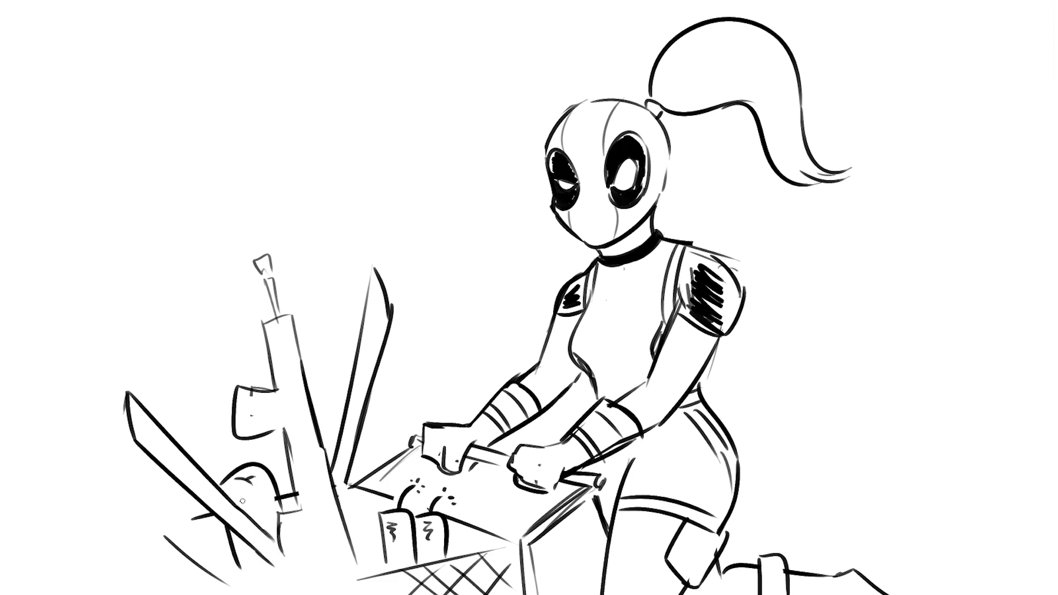
left_click_drag(223, 567, 270, 584)
key("ctrl+z")
mouse_move(150, 522)
left_mouse_down()
mouse_move(209, 520)
mouse_move(185, 538)
mouse_move(197, 519)
left_mouse_up()
left_click_drag(166, 492, 182, 539)
mouse_move(172, 485)
left_mouse_down()
mouse_move(204, 537)
mouse_move(202, 558)
left_mouse_up()
mouse_move(193, 518)
left_mouse_down()
mouse_move(218, 558)
mouse_move(210, 568)
mouse_move(222, 573)
left_mouse_up()
Step: Darken the rifle's grip, barrel and muzzle with thicker edges and hatching
left_click_drag(343, 507, 364, 420)
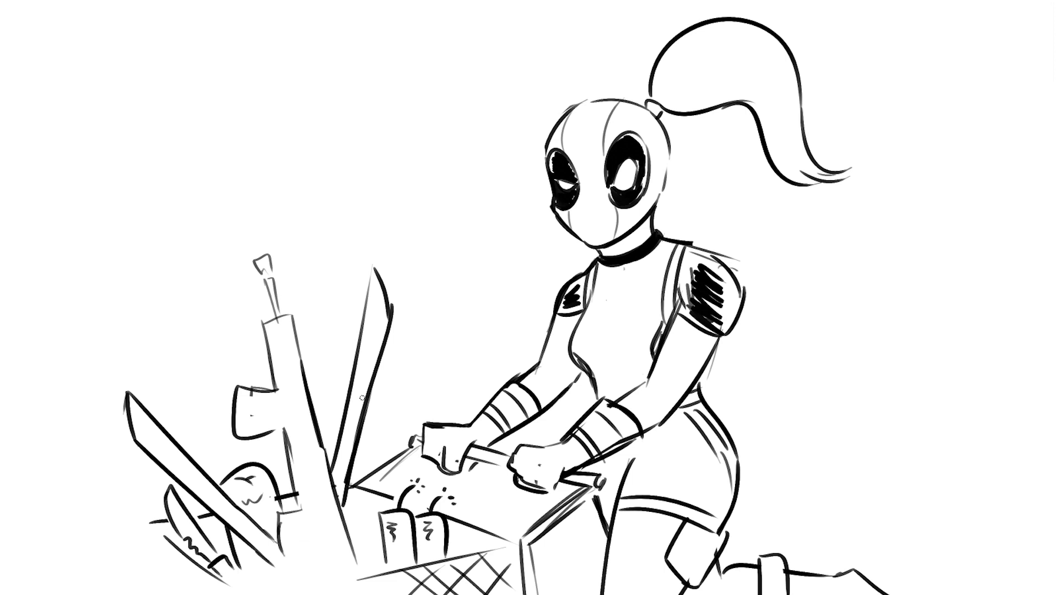
mouse_move(276, 397)
left_mouse_down()
mouse_move(278, 431)
mouse_move(249, 426)
left_mouse_up()
left_click_drag(258, 404, 262, 433)
mouse_move(263, 325)
left_mouse_down()
mouse_move(272, 373)
mouse_move(292, 316)
left_mouse_up()
mouse_move(260, 260)
left_mouse_down()
mouse_move(261, 290)
mouse_move(277, 285)
left_mouse_up()
mouse_move(258, 259)
left_mouse_down()
mouse_move(277, 258)
mouse_move(273, 278)
left_mouse_up()
left_click_drag(268, 335, 279, 396)
Step: Lengthen the lower sword blade downward with parallel outlines
left_click_drag(348, 518, 365, 569)
left_click_drag(343, 498, 359, 512)
key("ctrl+z")
key("ctrl+z")
mouse_move(331, 469)
left_mouse_down()
mouse_move(366, 542)
mouse_move(363, 565)
left_mouse_up()
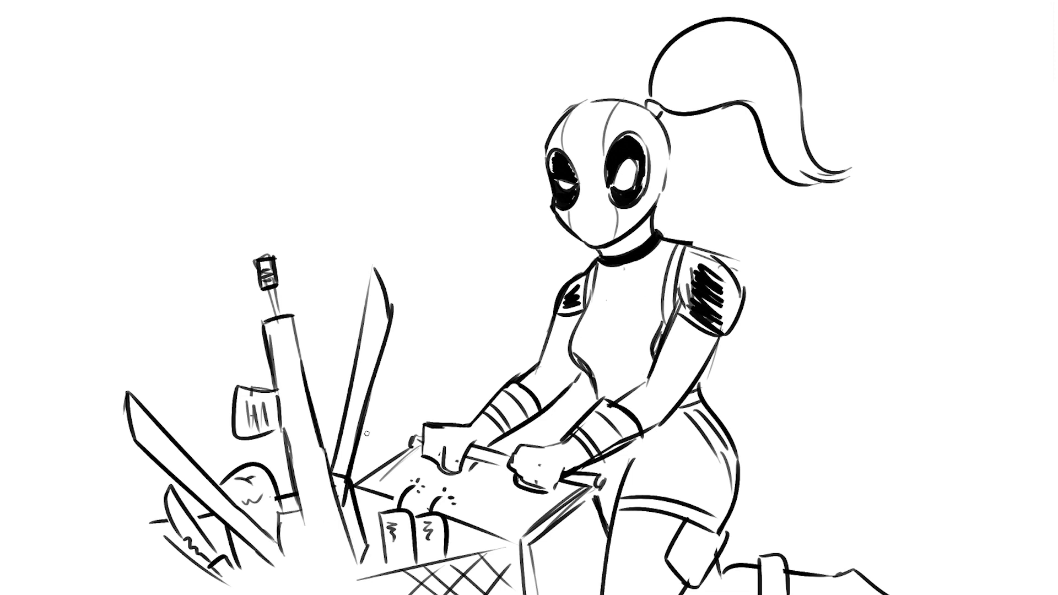
key("ctrl+z")
key("ctrl+z")
mouse_move(334, 486)
left_mouse_down()
mouse_move(365, 562)
mouse_move(334, 478)
left_mouse_up()
Step: Sketch a short zigzag handle below the gun stock and detail the muzzle neck
left_click_drag(300, 514, 269, 517)
mouse_move(269, 517)
left_mouse_down()
mouse_move(282, 568)
mouse_move(307, 560)
mouse_move(298, 559)
left_mouse_up()
left_click_drag(294, 520, 308, 557)
left_click_drag(283, 321, 279, 341)
mouse_move(265, 292)
left_mouse_down()
mouse_move(306, 385)
mouse_move(292, 338)
left_mouse_up()
Step: Retrace the blade edges and draw the basket's cross-hatched lower-left rim
left_click_drag(375, 288, 362, 390)
left_click_drag(137, 406, 208, 503)
mouse_move(148, 525)
left_mouse_down()
mouse_move(232, 593)
mouse_move(149, 594)
mouse_move(208, 594)
left_mouse_up()
left_click_drag(151, 577, 165, 564)
left_click_drag(196, 535, 189, 530)
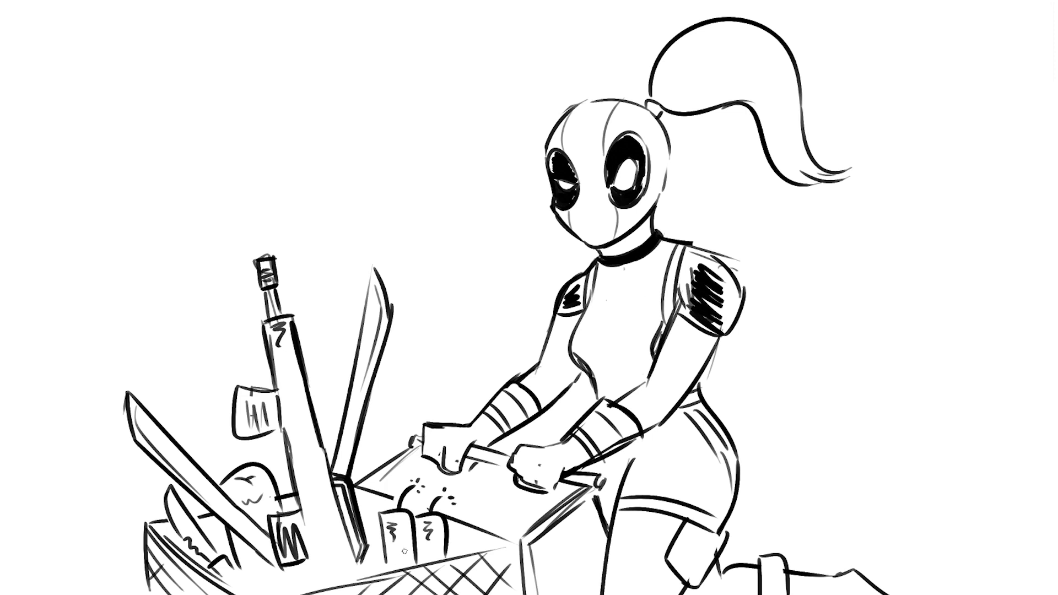
left_click_drag(314, 560, 317, 578)
Step: Trim the rifle stock's bottom and draw an apple with a stem beside the bread
key("ctrl+z")
mouse_move(295, 570)
left_mouse_down()
mouse_move(326, 496)
mouse_move(302, 581)
mouse_move(315, 594)
mouse_move(291, 594)
left_mouse_up()
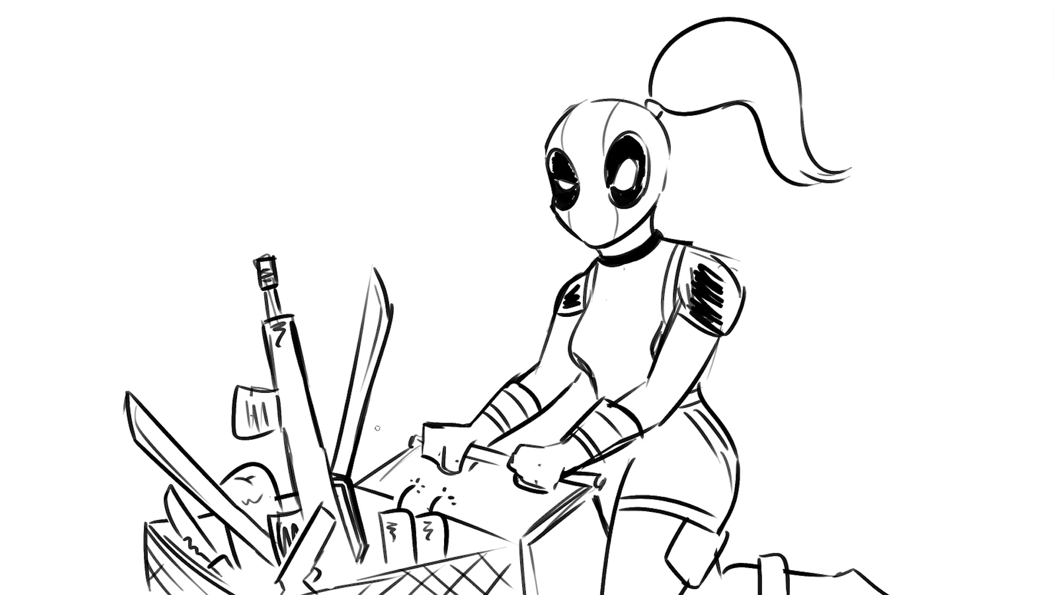
mouse_move(482, 510)
left_mouse_down()
mouse_move(469, 549)
mouse_move(505, 539)
left_mouse_up()
key("ctrl+z")
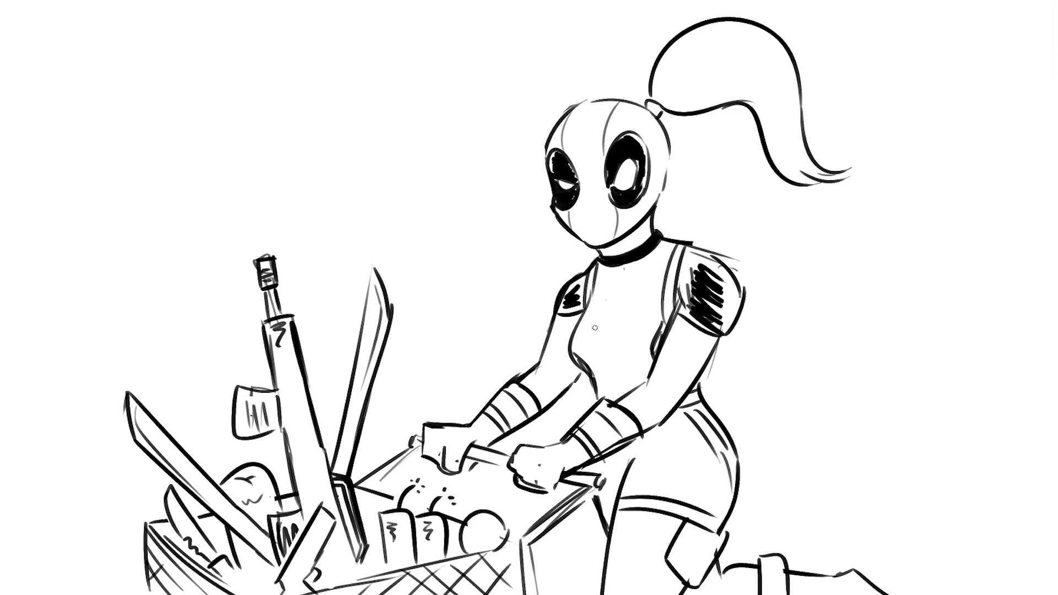
mouse_move(491, 491)
left_mouse_down()
mouse_move(488, 516)
mouse_move(502, 495)
mouse_move(495, 534)
left_mouse_up()
Step: Zigzag-hatch the shorts, ponytail and gun barrel, retracing the shoulder and leg outlines
left_click_drag(707, 248, 738, 281)
mouse_move(711, 450)
left_mouse_down()
mouse_move(706, 507)
mouse_move(719, 516)
mouse_move(733, 477)
mouse_move(728, 427)
left_mouse_up()
mouse_move(681, 588)
left_mouse_down()
mouse_move(670, 594)
mouse_move(742, 594)
left_mouse_up()
left_click_drag(834, 574, 887, 594)
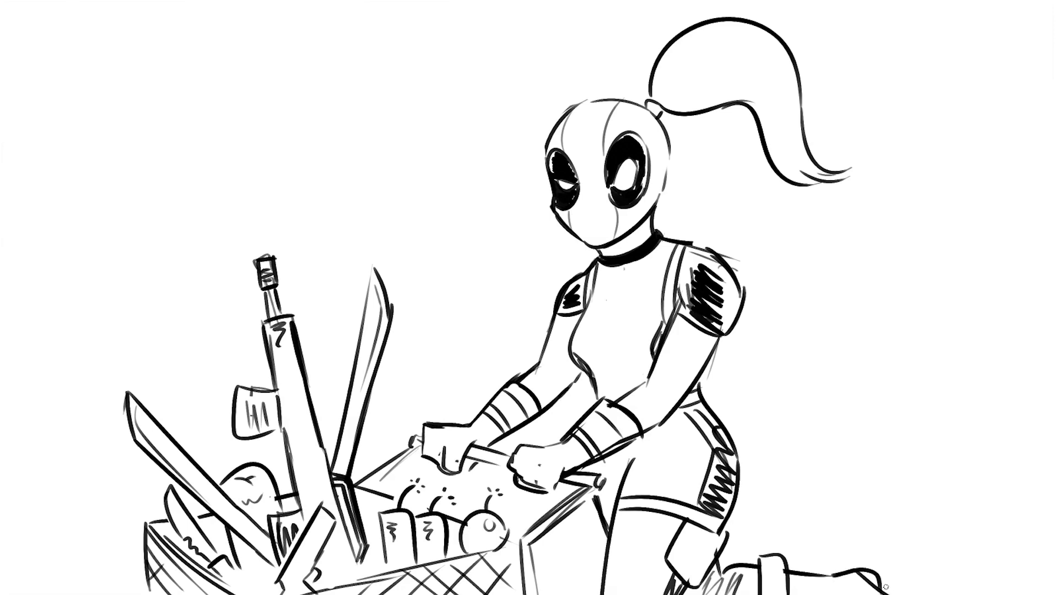
left_click_drag(661, 92, 664, 69)
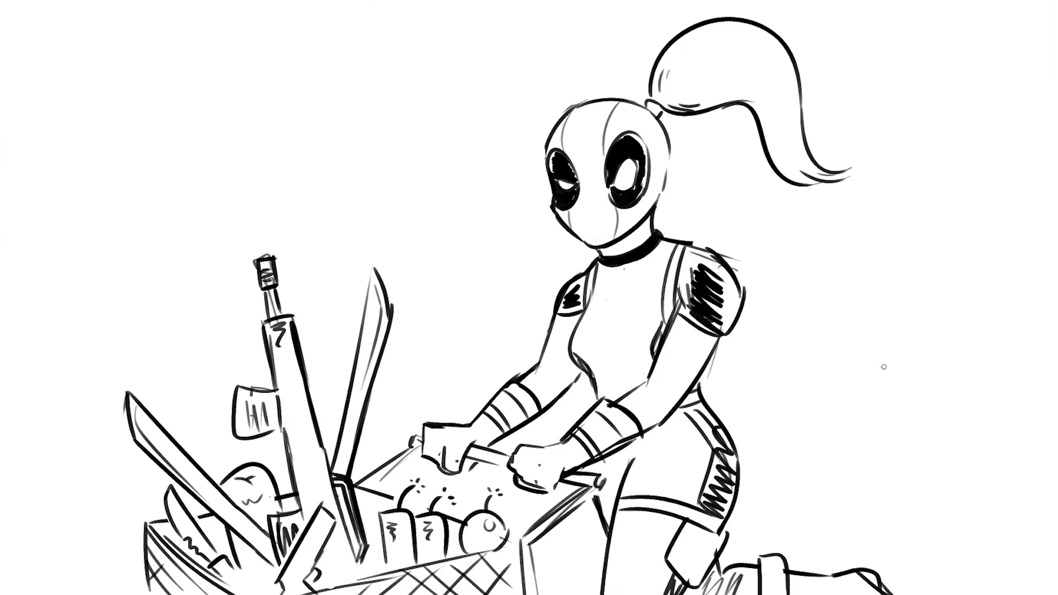
left_click_drag(276, 346, 284, 369)
mouse_move(691, 410)
left_mouse_down()
mouse_move(677, 412)
mouse_move(691, 388)
left_mouse_up()
Step: Add finger lines to both fists and an arm contour line
left_click_drag(521, 461, 524, 477)
left_click_drag(533, 459, 535, 477)
left_click_drag(546, 471, 549, 481)
left_click_drag(436, 440, 435, 455)
left_click_drag(443, 448, 446, 454)
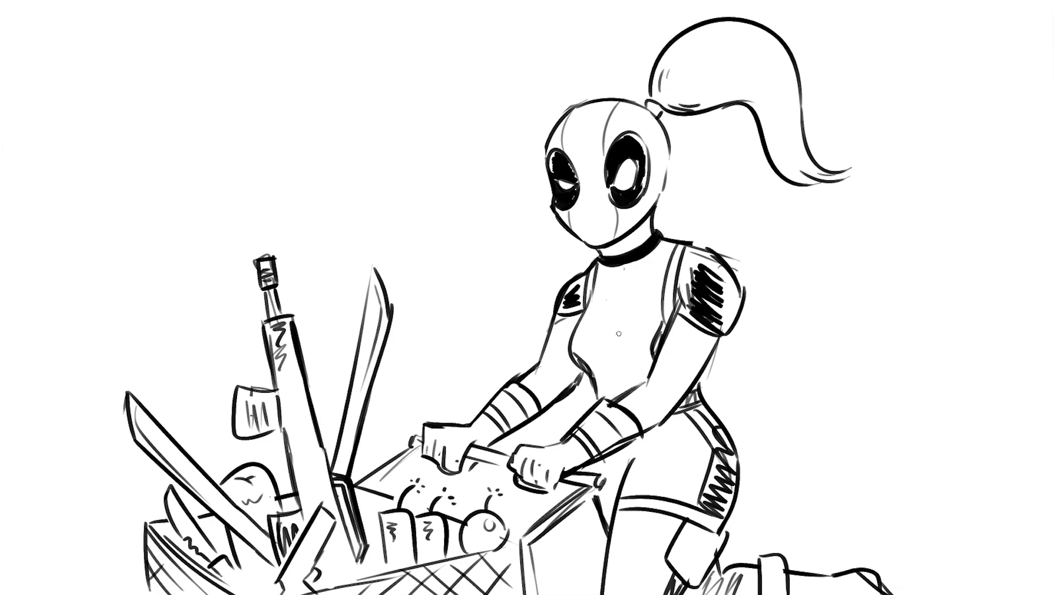
left_click_drag(611, 400, 647, 378)
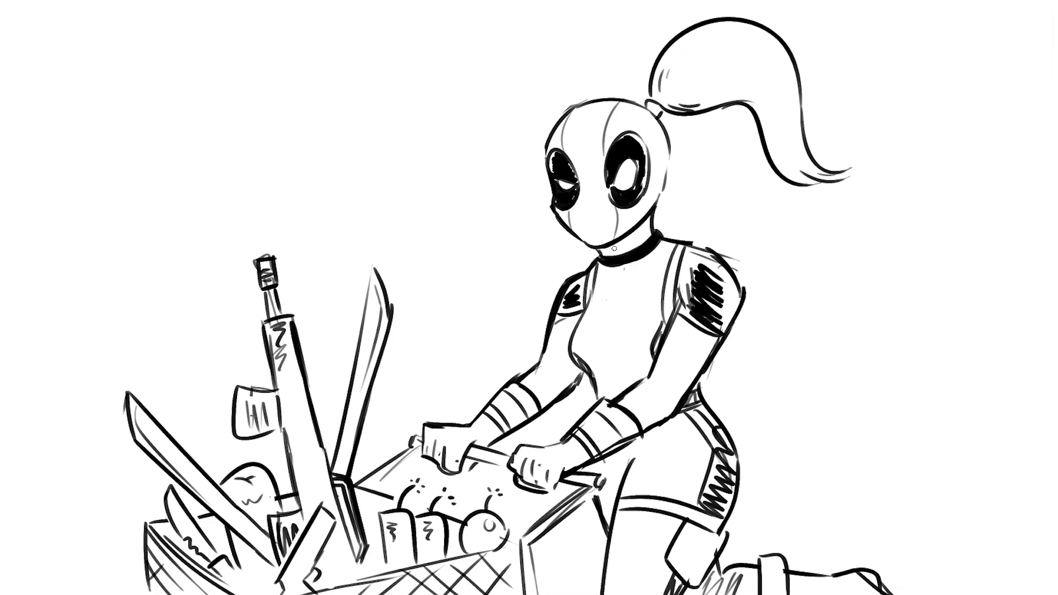
Step: Bolden the torso contour and blade edge, add a collarbone, and draw two shoulder sword handles
left_click_drag(573, 303, 591, 381)
left_click_drag(614, 303, 629, 307)
left_click_drag(371, 289, 380, 309)
left_click_drag(680, 238, 706, 186)
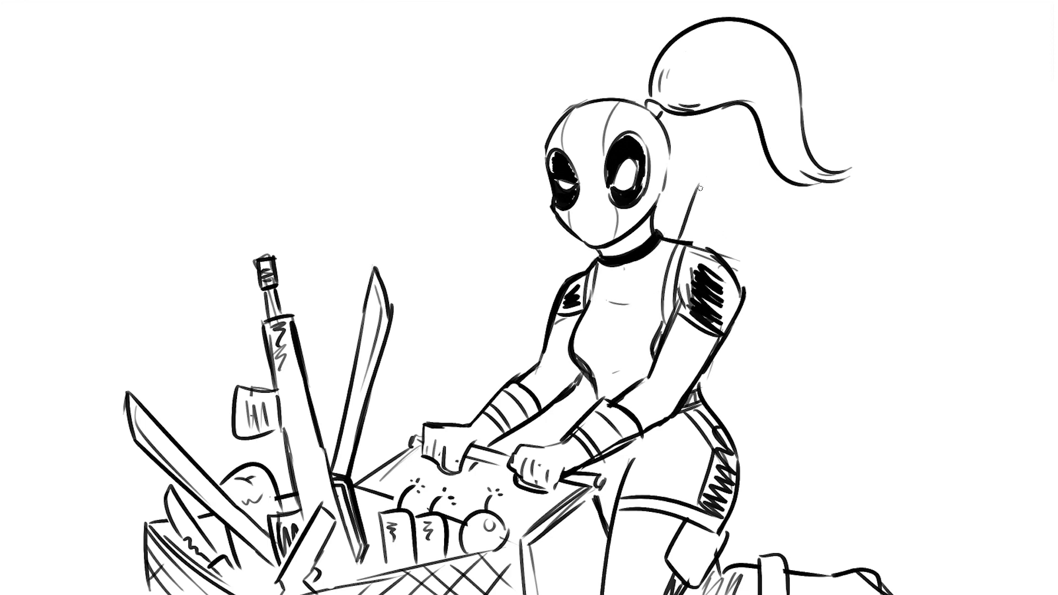
key("ctrl+z")
left_click_drag(679, 238, 706, 186)
left_click_drag(706, 187, 698, 234)
mouse_move(579, 271)
left_mouse_down()
mouse_move(534, 224)
mouse_move(548, 217)
mouse_move(555, 242)
mouse_move(592, 259)
left_mouse_up()
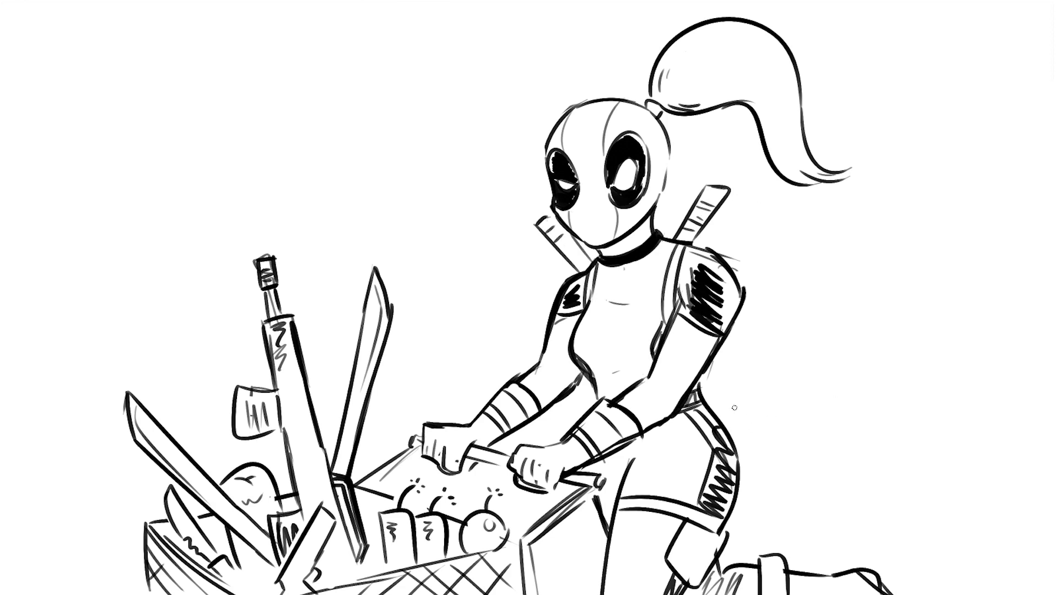
Step: Draw a sword behind the right hip, hatch the ponytail, and add the basket corner line
left_click_drag(705, 388, 802, 493)
mouse_move(744, 464)
left_mouse_down()
mouse_move(775, 492)
mouse_move(808, 494)
left_mouse_up()
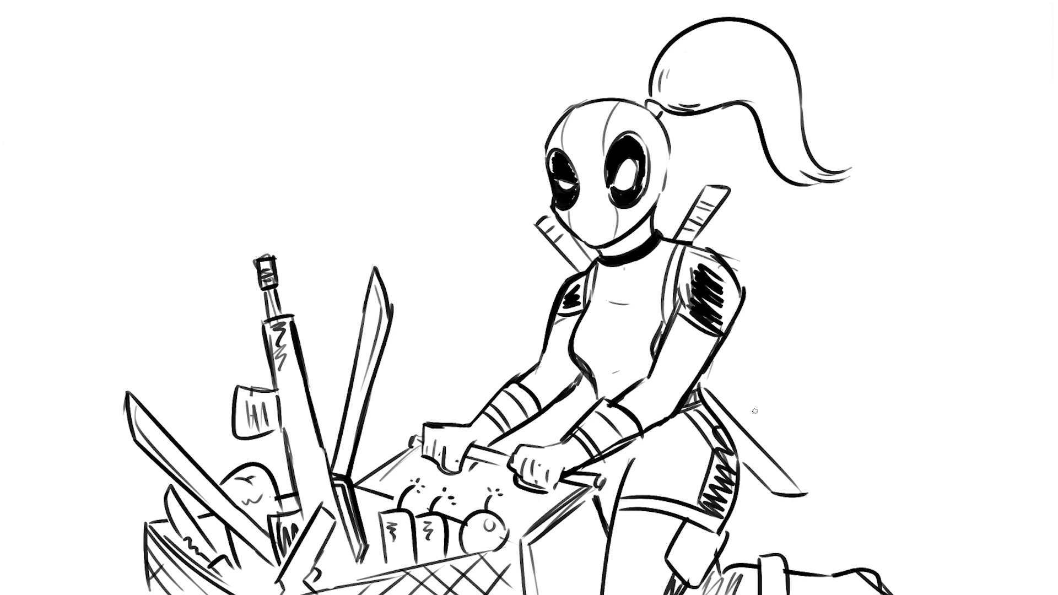
left_click_drag(772, 147, 794, 165)
left_click_drag(530, 541, 533, 594)
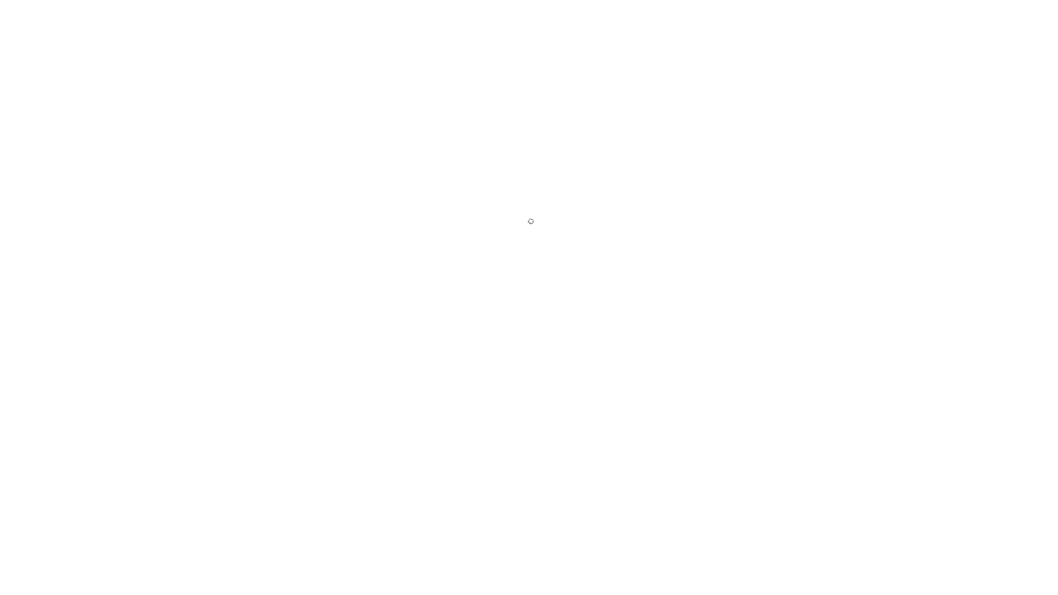
Step: Sketch the upper arc and side curve around the eye area, undoing misplaced strokes
mouse_move(532, 227)
left_mouse_down()
mouse_move(482, 231)
mouse_move(467, 152)
mouse_move(560, 110)
left_mouse_up()
key("ctrl+z")
mouse_move(467, 145)
left_mouse_down()
mouse_move(582, 175)
mouse_move(567, 220)
left_mouse_up()
key("ctrl+z")
left_click_drag(582, 181, 585, 221)
mouse_move(510, 231)
left_mouse_down()
mouse_move(539, 249)
mouse_move(571, 247)
mouse_move(597, 215)
mouse_move(572, 233)
left_mouse_up()
key("ctrl+z")
key("ctrl+z")
key("ctrl+z")
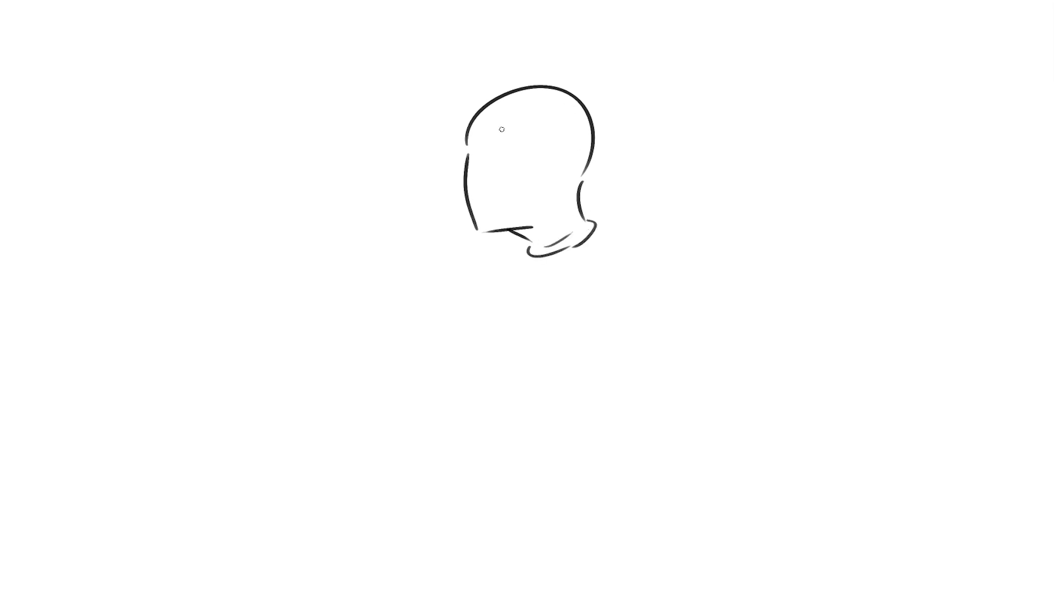
Step: Draw an oval eye patch on the mask with a lid line across it
mouse_move(551, 182)
left_mouse_down()
mouse_move(517, 165)
mouse_move(515, 143)
mouse_move(559, 161)
mouse_move(553, 181)
left_mouse_up()
mouse_move(473, 157)
left_mouse_down()
mouse_move(496, 196)
mouse_move(469, 202)
mouse_move(493, 165)
mouse_move(485, 117)
left_mouse_up()
key("ctrl+z")
key("ctrl+z")
key("ctrl+z")
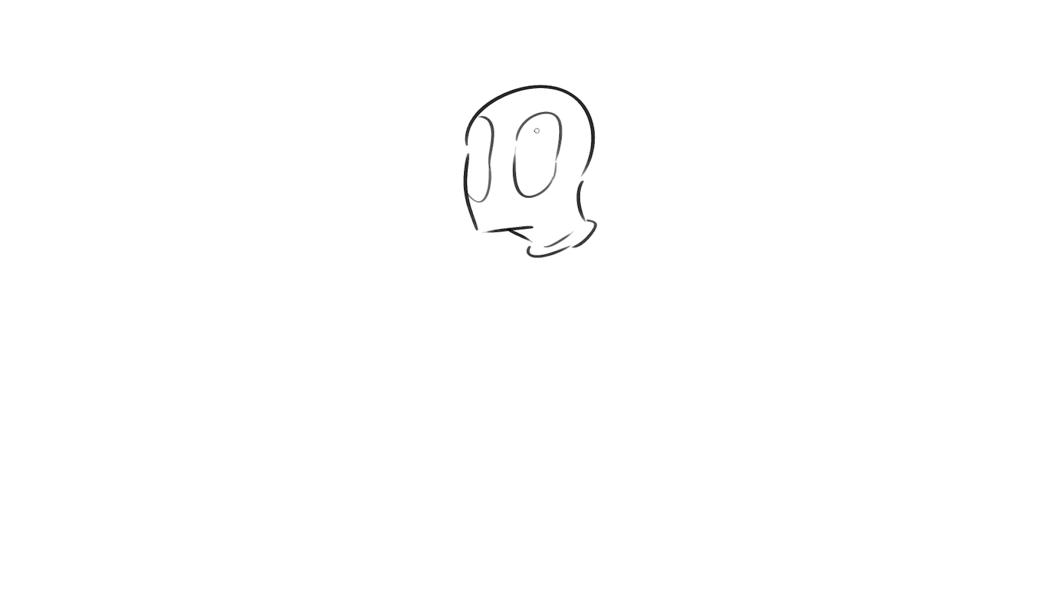
mouse_move(523, 152)
left_mouse_down()
mouse_move(550, 147)
mouse_move(534, 163)
mouse_move(552, 145)
mouse_move(521, 174)
mouse_move(551, 153)
mouse_move(470, 156)
left_mouse_up()
key("ctrl+z")
key("ctrl+z")
key("ctrl+z")
key("ctrl+z")
key("ctrl+z")
key("ctrl+z")
key("ctrl+z")
key("ctrl+z")
Step: Lasso the right eye patch and squeeze it narrower with Free Transform
key("l")
mouse_move(542, 207)
left_mouse_down()
mouse_move(512, 104)
mouse_move(547, 199)
left_mouse_up()
key("ctrl+t")
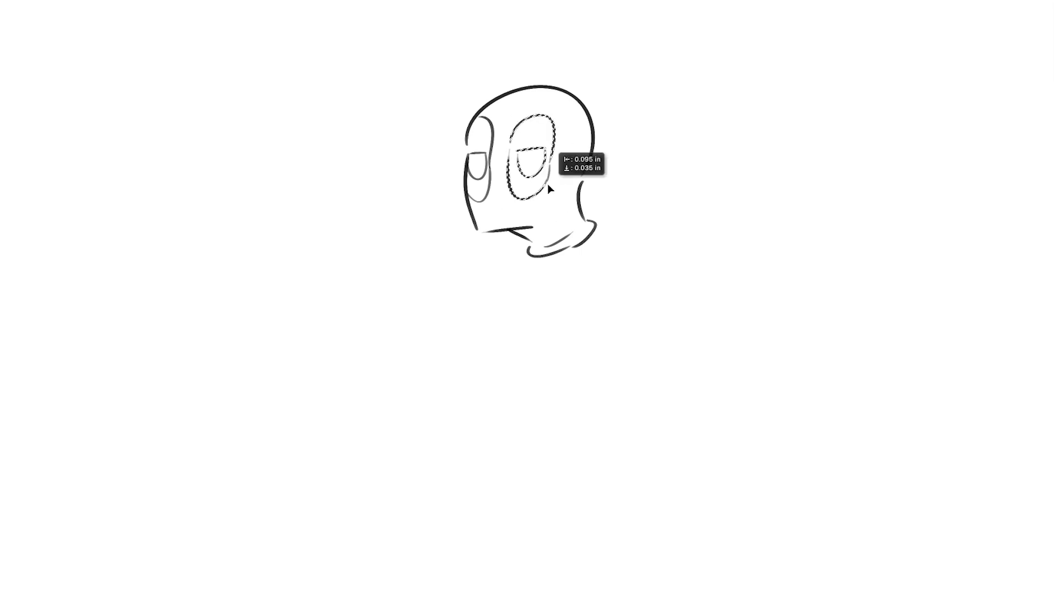
left_click_drag(579, 159, 555, 163)
key("Return")
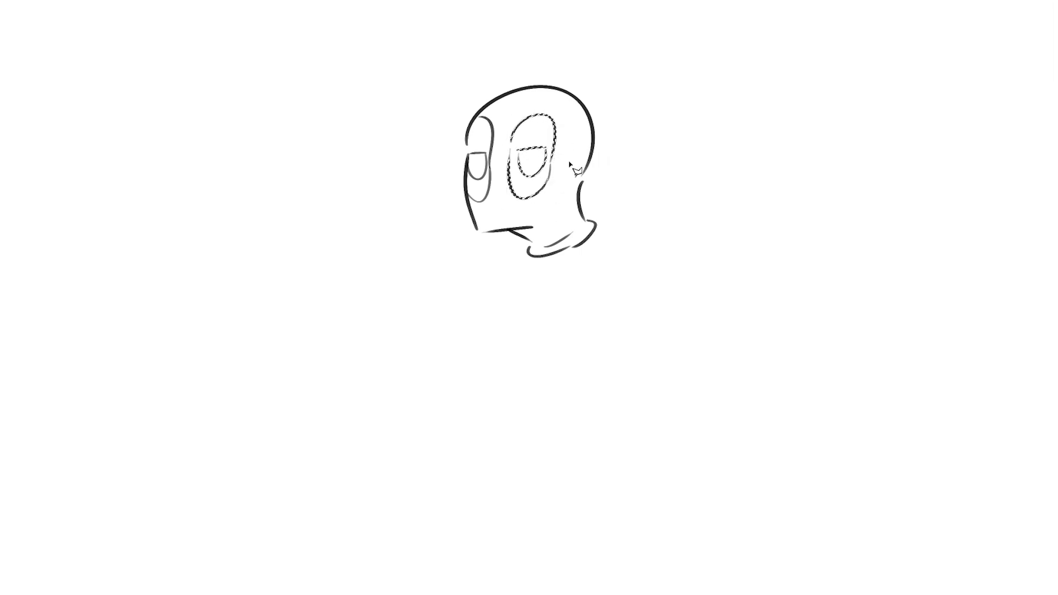
Step: Join the head's right outline to the neck and thicken the left outline beside the eye
key("ctrl+d")
left_click_drag(583, 187, 595, 142)
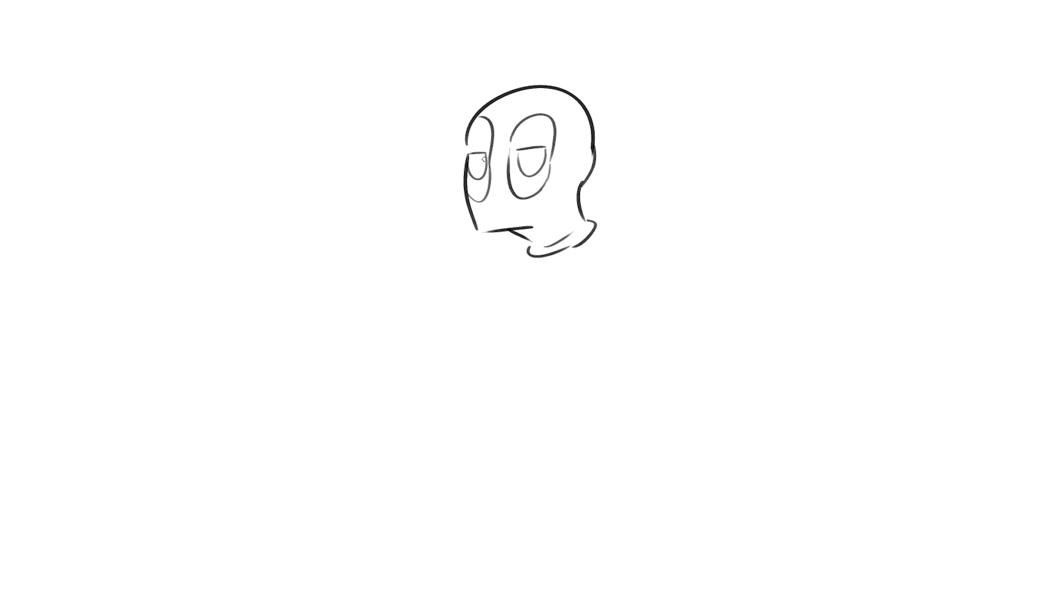
mouse_move(473, 196)
left_mouse_down()
mouse_move(467, 175)
mouse_move(484, 181)
mouse_move(479, 198)
mouse_move(472, 176)
mouse_move(488, 186)
mouse_move(489, 148)
mouse_move(470, 144)
mouse_move(488, 138)
mouse_move(475, 134)
mouse_move(481, 120)
mouse_move(471, 149)
left_mouse_up()
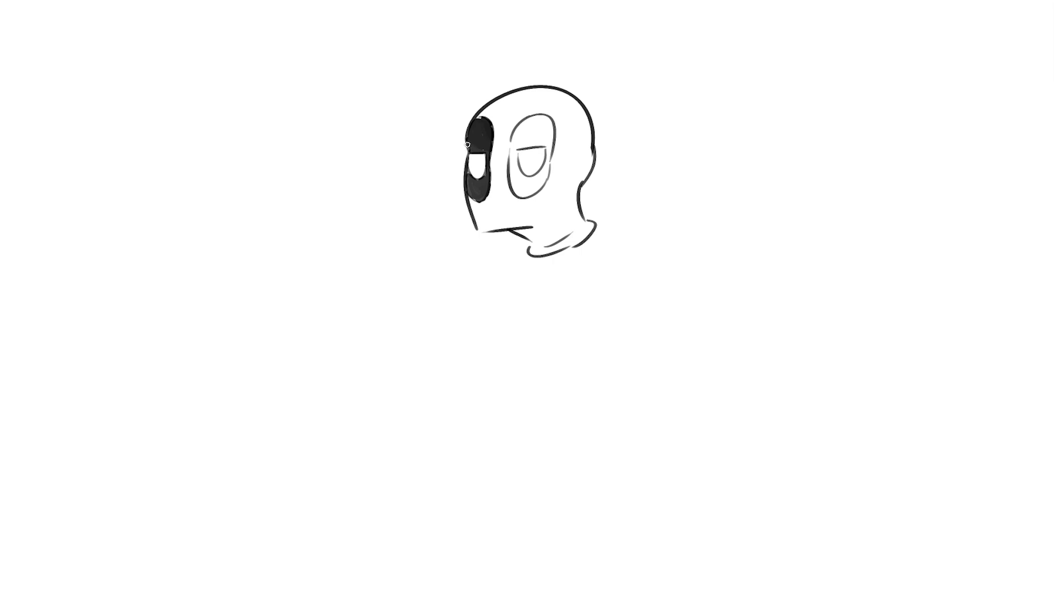
Step: Paint the eye patches solid black and sketch a pupil in the right eye
mouse_move(515, 156)
left_mouse_down()
mouse_move(511, 169)
mouse_move(514, 139)
mouse_move(549, 145)
mouse_move(523, 129)
mouse_move(514, 141)
mouse_move(543, 122)
mouse_move(552, 141)
mouse_move(546, 117)
mouse_move(549, 171)
mouse_move(524, 185)
mouse_move(539, 182)
mouse_move(519, 176)
mouse_move(513, 189)
mouse_move(532, 199)
mouse_move(552, 170)
mouse_move(523, 194)
mouse_move(509, 169)
mouse_move(548, 161)
mouse_move(535, 120)
left_mouse_up()
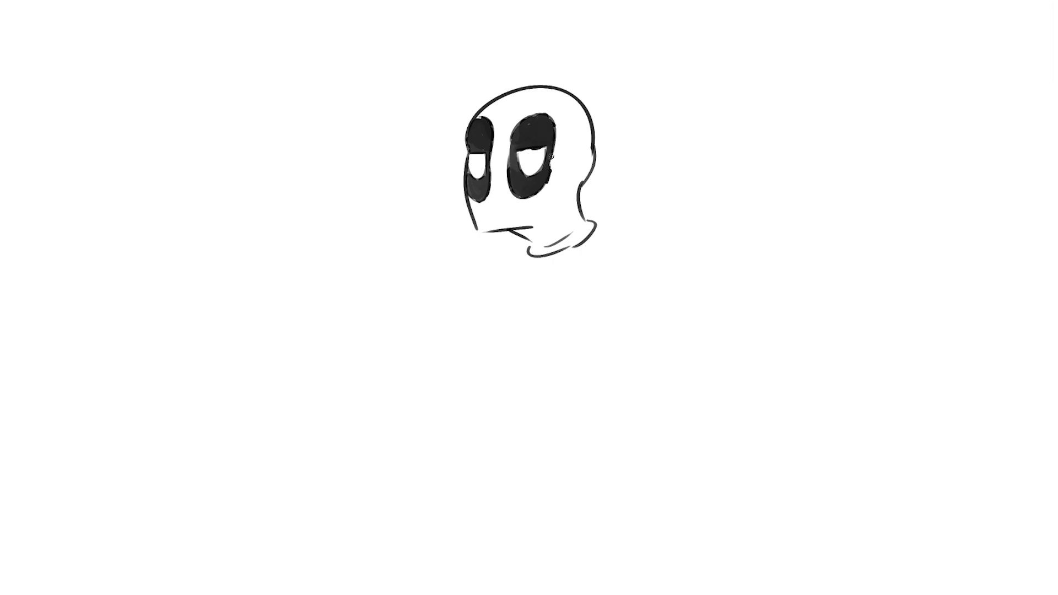
left_click_drag(539, 150, 521, 155)
Step: Draw the glasses bridge, left frame end, hinge, top bar and right lens outline
key("ctrl+z")
mouse_move(493, 147)
left_mouse_down()
mouse_move(503, 150)
mouse_move(456, 148)
mouse_move(490, 147)
left_mouse_up()
mouse_move(458, 158)
left_mouse_down()
mouse_move(498, 159)
mouse_move(459, 172)
mouse_move(496, 151)
left_mouse_up()
key("ctrl+z")
left_click_drag(496, 147, 505, 147)
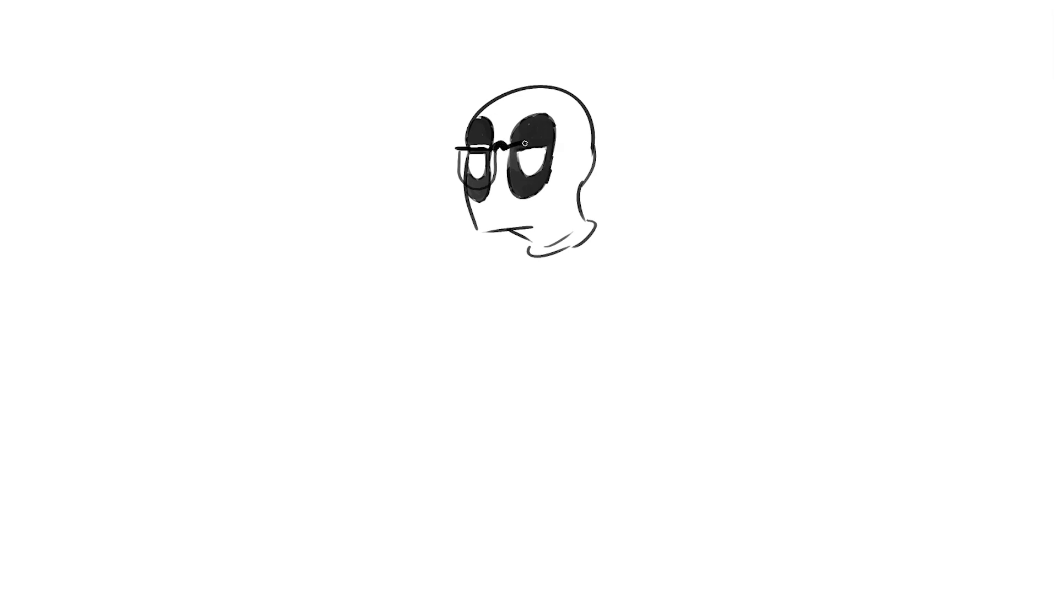
left_click_drag(503, 147, 561, 140)
mouse_move(506, 173)
left_mouse_down()
mouse_move(560, 142)
mouse_move(529, 141)
mouse_move(561, 135)
left_mouse_up()
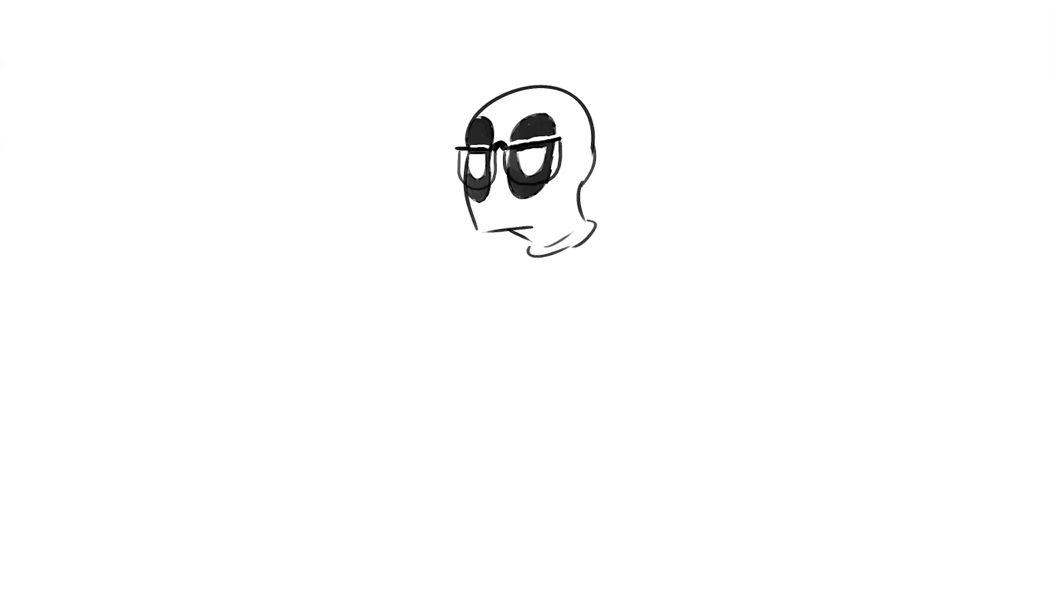
Step: Add a white stroke under the left lens, darken the frame, and draw the temple arm
mouse_move(469, 187)
left_mouse_down()
mouse_move(513, 173)
mouse_move(546, 181)
left_mouse_up()
left_click_drag(525, 138, 554, 135)
left_click_drag(484, 142, 473, 145)
left_click_drag(563, 143, 596, 150)
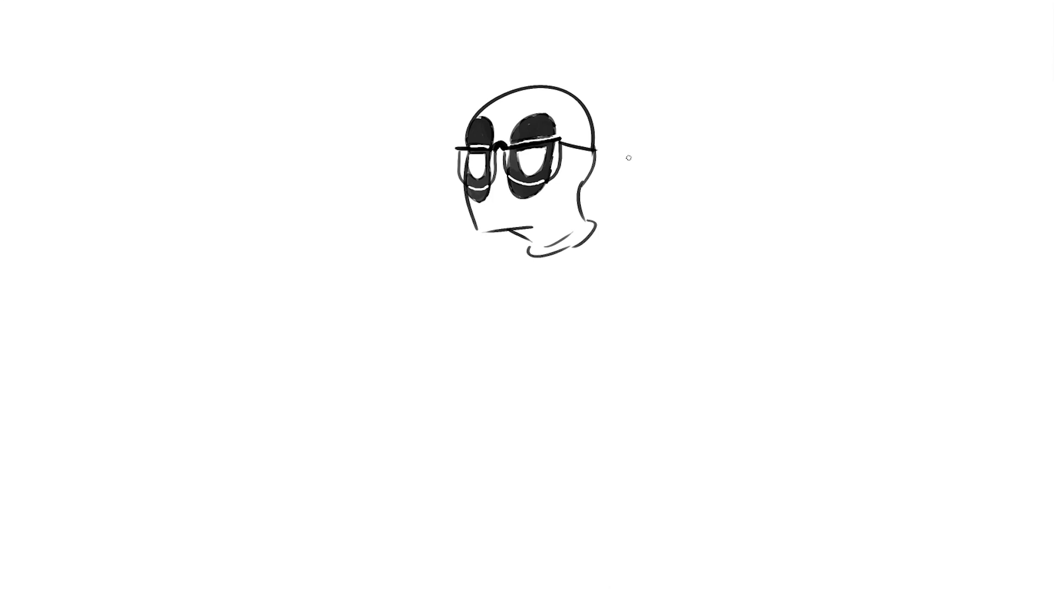
Step: Move the whole head drawing slightly left and down with Free Transform
key("ctrl+t")
left_click_drag(567, 174, 557, 206)
key("Return")
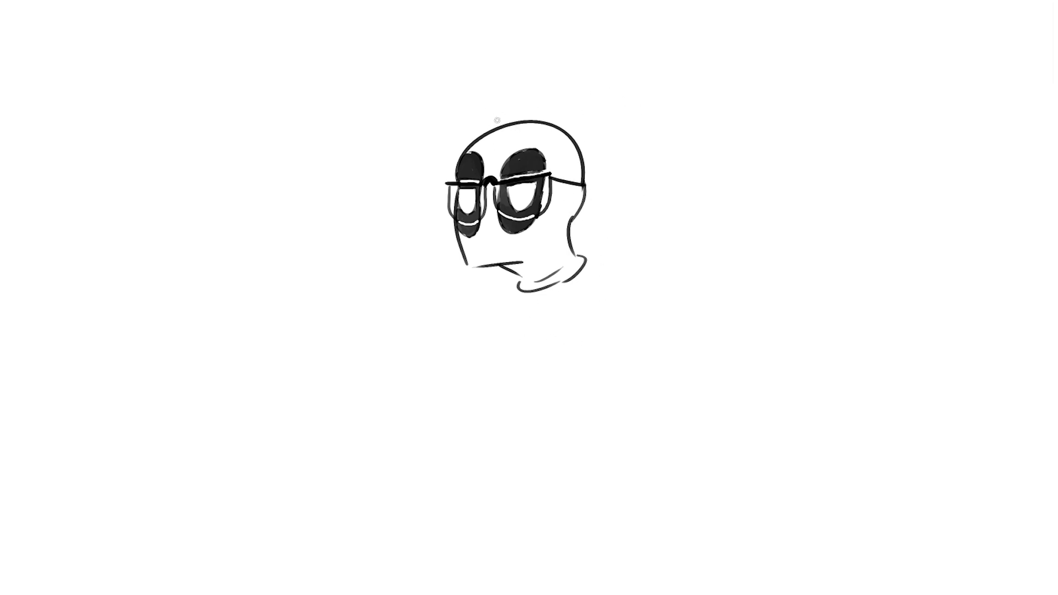
Step: Draw tall hair strands rising from the forehead, redoing the overly tall and misplaced ones
mouse_move(494, 141)
left_mouse_down()
mouse_move(484, 114)
mouse_move(435, 116)
mouse_move(515, 108)
mouse_move(487, 2)
left_mouse_up()
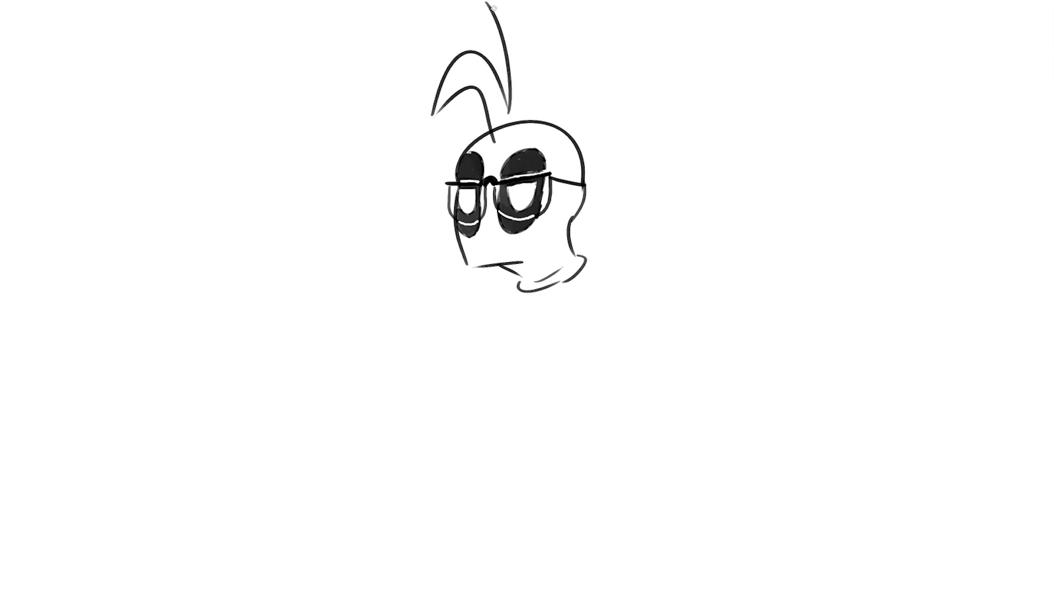
key("ctrl+z")
mouse_move(511, 110)
left_mouse_down()
mouse_move(463, 36)
mouse_move(521, 110)
mouse_move(521, 15)
mouse_move(546, 112)
left_mouse_up()
key("ctrl+z")
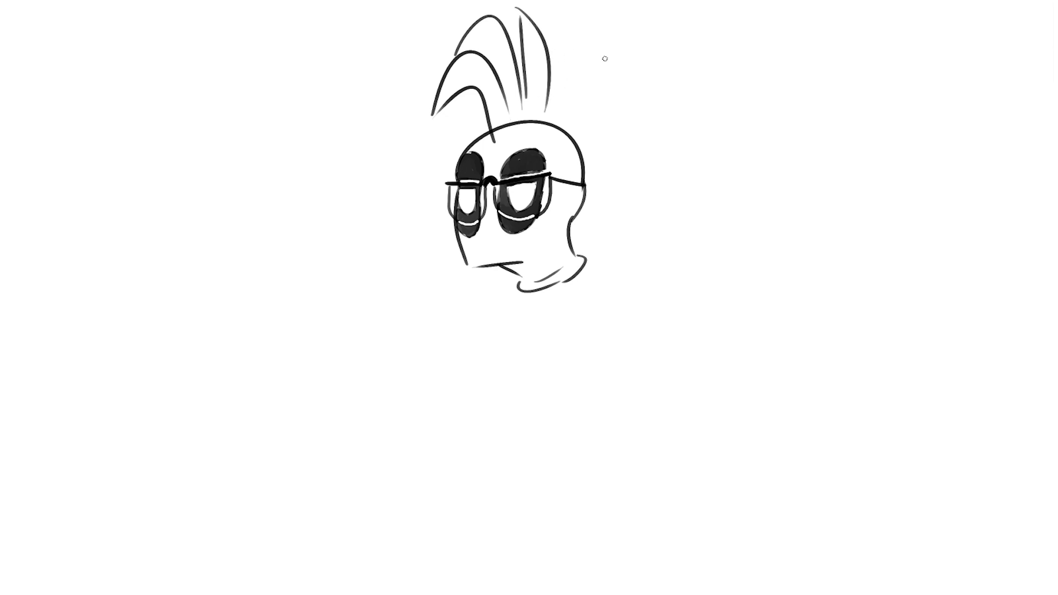
Step: Add longer strands curving right, a central mohawk strand, and a cheek shading mark
left_click_drag(586, 161, 625, 177)
mouse_move(545, 25)
left_mouse_down()
mouse_move(562, 113)
mouse_move(620, 82)
left_mouse_up()
key("ctrl+z")
mouse_move(556, 125)
left_mouse_down()
mouse_move(637, 83)
mouse_move(569, 135)
mouse_move(637, 96)
mouse_move(643, 165)
mouse_move(621, 123)
mouse_move(641, 182)
left_mouse_up()
key("ctrl+z")
key("ctrl+z")
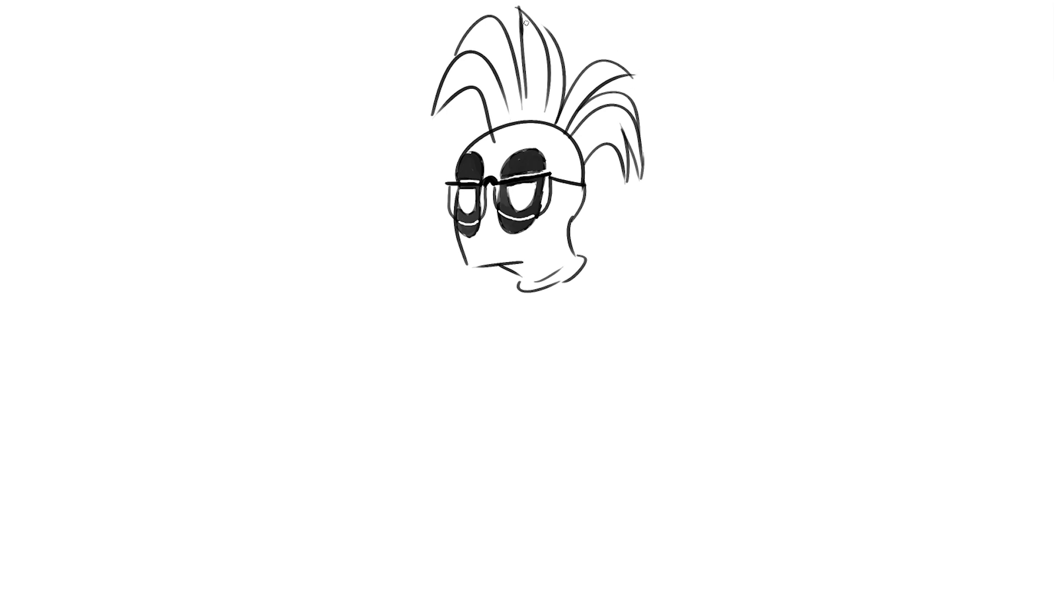
left_click_drag(517, 7, 521, 36)
left_click_drag(562, 215, 567, 210)
Step: Draw the neck line, collar curve and shoulder curve, redrawing the collar bottom lower
left_click_drag(506, 277, 480, 332)
left_click_drag(497, 291, 570, 302)
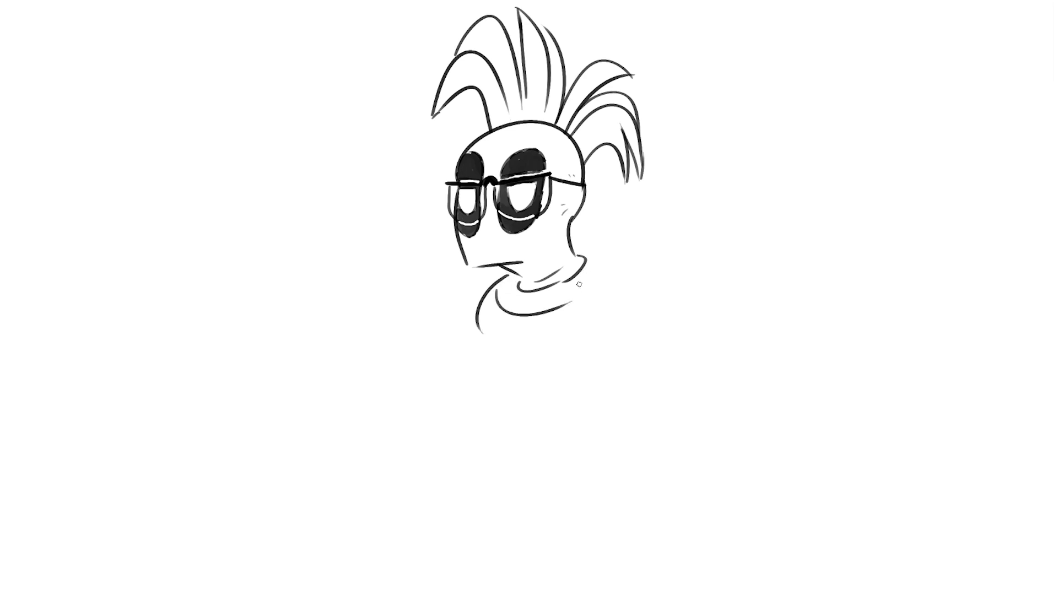
left_click_drag(576, 252, 598, 305)
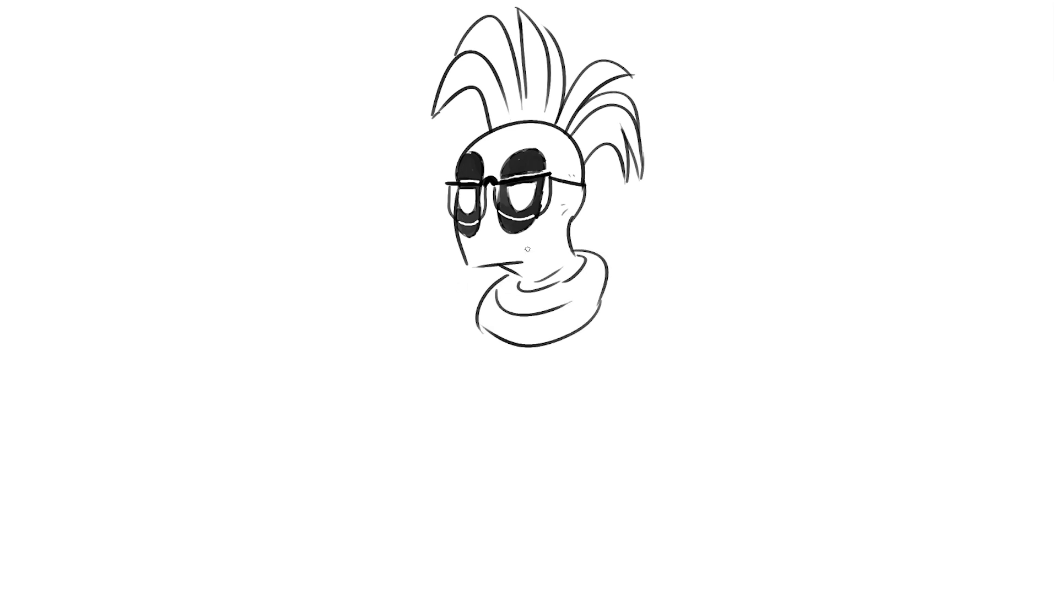
key("ctrl+z")
left_click_drag(598, 306, 479, 331)
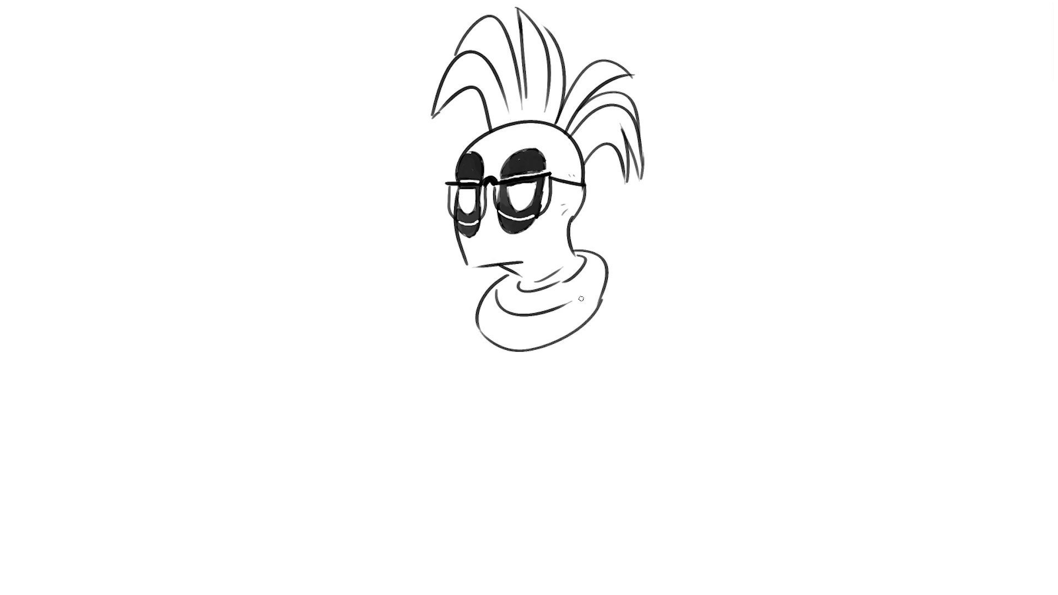
left_click_drag(577, 298, 603, 279)
left_click_drag(551, 312, 479, 330)
key("ctrl+z")
Step: Add ring lines and a right edge to the collar, then draw both torso sides
left_click_drag(584, 307, 479, 330)
mouse_move(585, 314)
left_mouse_down()
mouse_move(471, 318)
mouse_move(477, 327)
left_mouse_up()
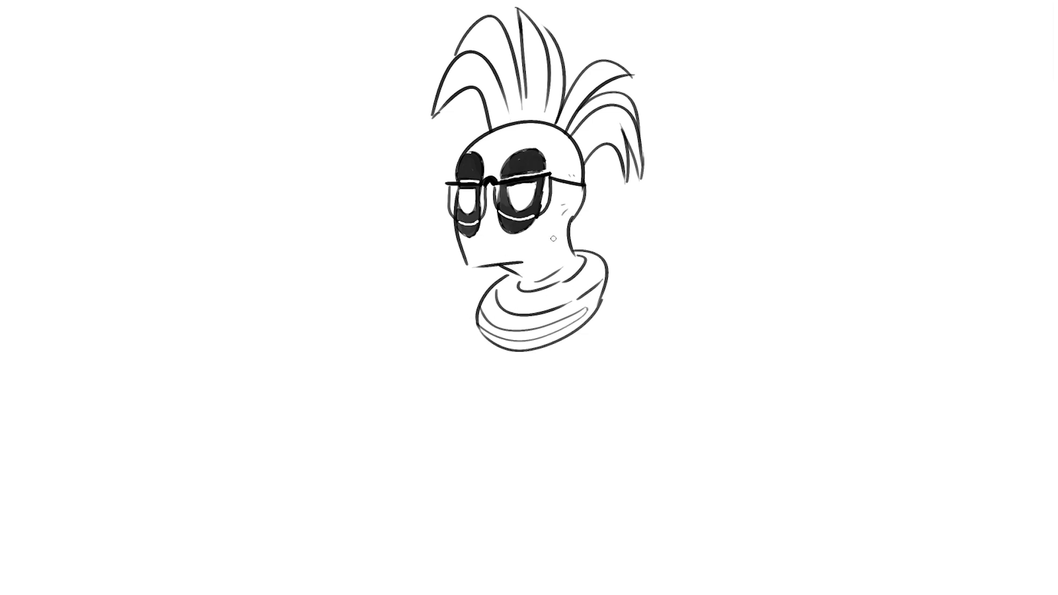
left_click_drag(516, 283, 498, 305)
left_click_drag(605, 263, 576, 300)
mouse_move(607, 278)
left_mouse_down()
mouse_move(601, 297)
mouse_move(602, 285)
left_mouse_up()
key("ctrl+z")
left_click_drag(591, 262, 601, 276)
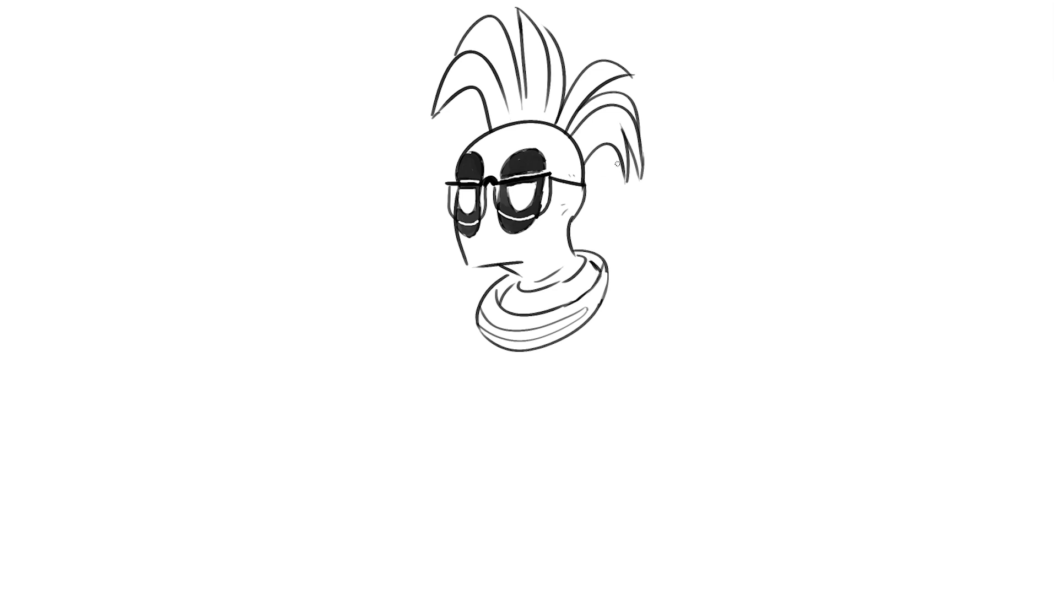
mouse_move(502, 353)
left_mouse_down()
mouse_move(521, 382)
mouse_move(522, 418)
left_mouse_up()
left_click_drag(633, 412, 627, 322)
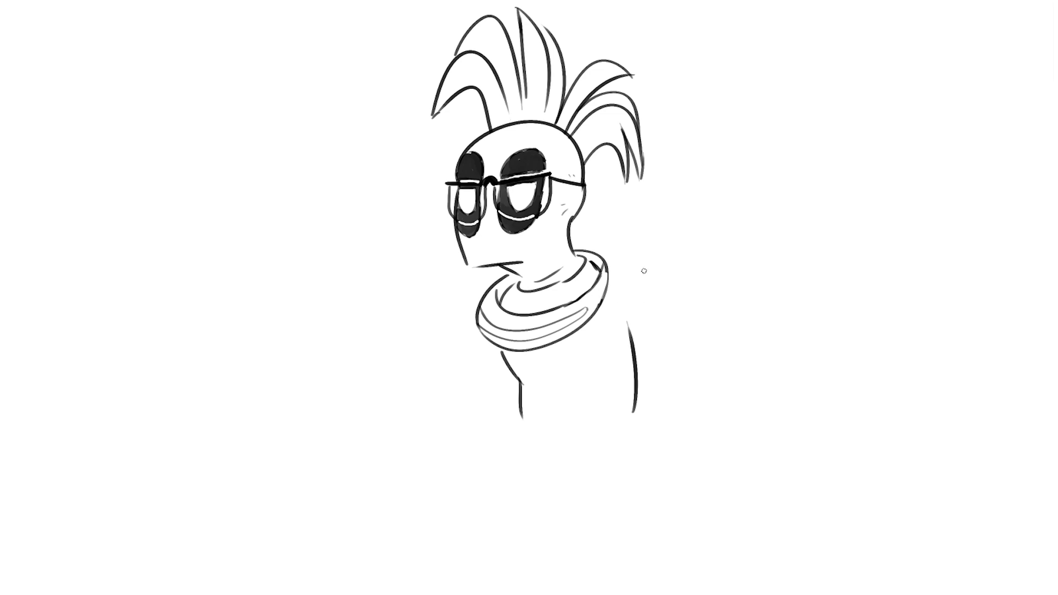
Step: Draw the bent raised arm ending in a clenched fist, erasing the elbow overshoot
left_click_drag(478, 308, 444, 374)
key("ctrl+z")
left_click_drag(477, 308, 450, 381)
left_click_drag(505, 363, 400, 345)
left_click_drag(470, 391, 415, 330)
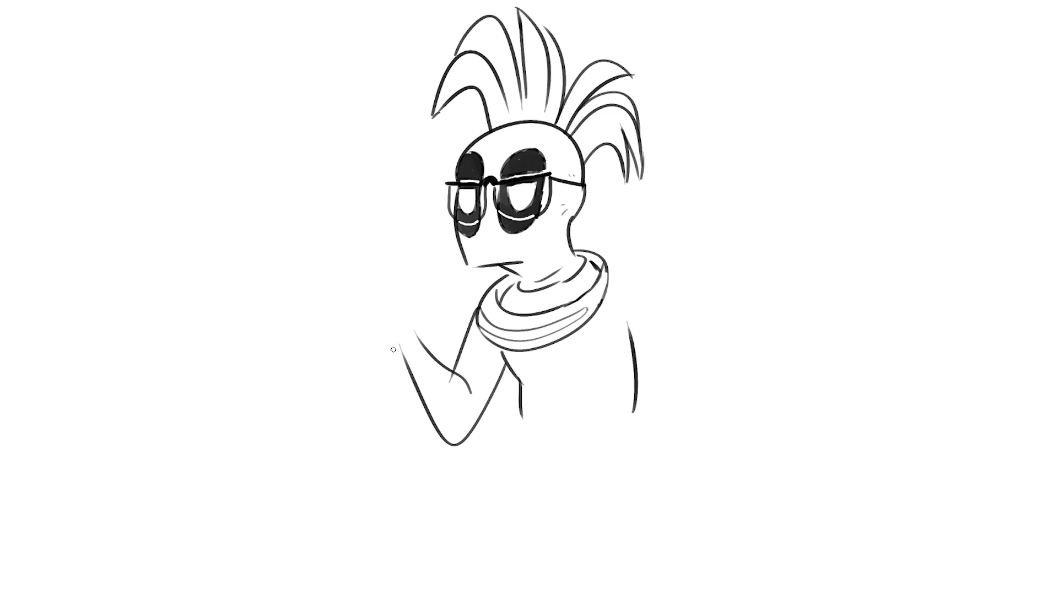
mouse_move(408, 363)
left_mouse_down()
mouse_move(362, 346)
mouse_move(366, 303)
mouse_move(399, 312)
mouse_move(423, 348)
left_mouse_up()
left_click_drag(455, 384, 450, 375)
Step: Draw a long blade extending from the fist and add a wrist line
left_click_drag(386, 334, 286, 249)
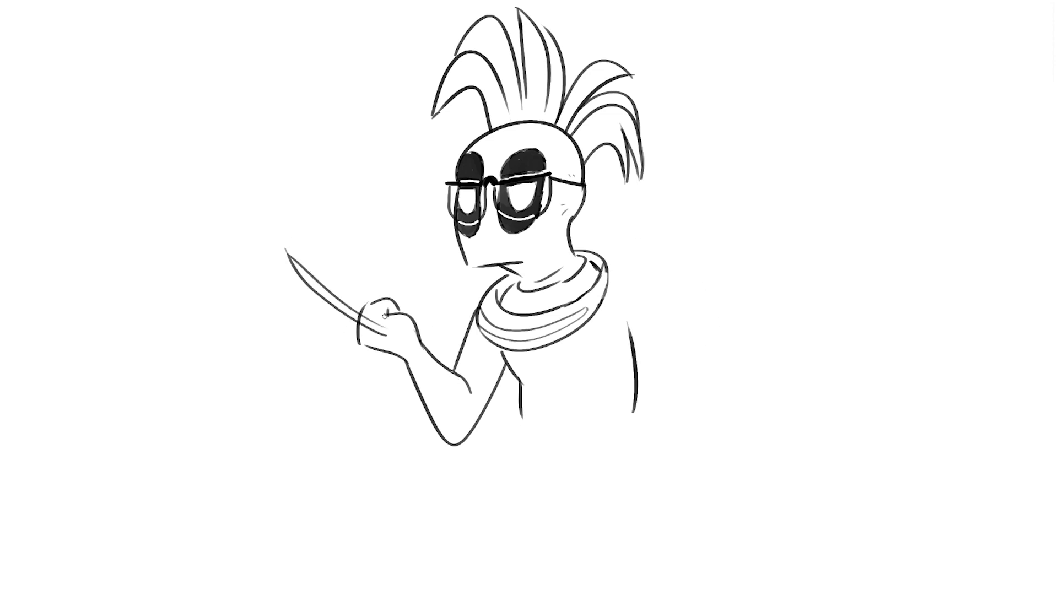
key("ctrl+z")
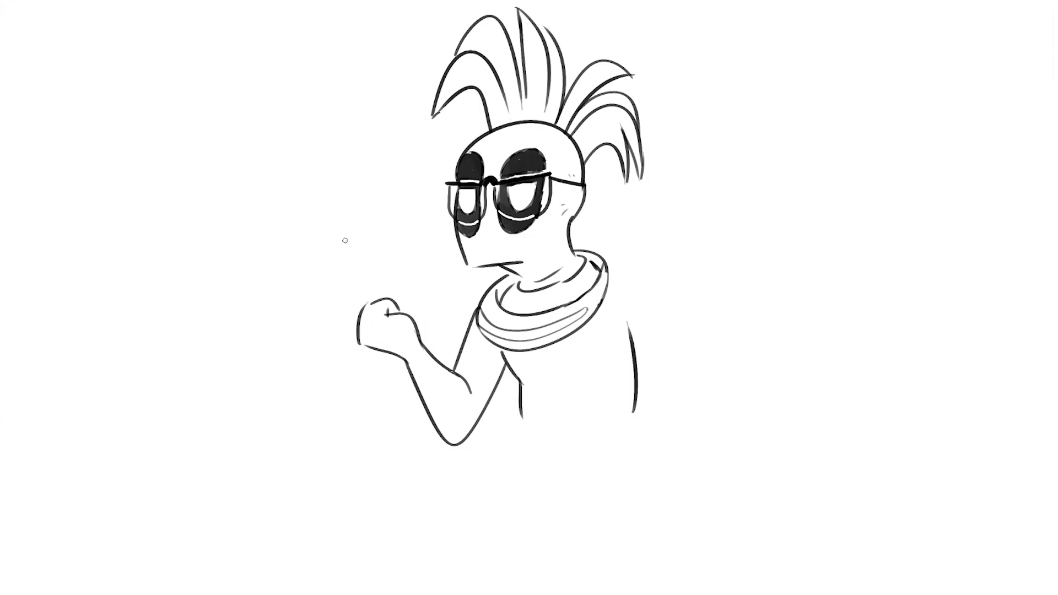
mouse_move(369, 336)
left_mouse_down()
mouse_move(241, 248)
mouse_move(218, 296)
mouse_move(370, 338)
left_mouse_up()
key("ctrl+z")
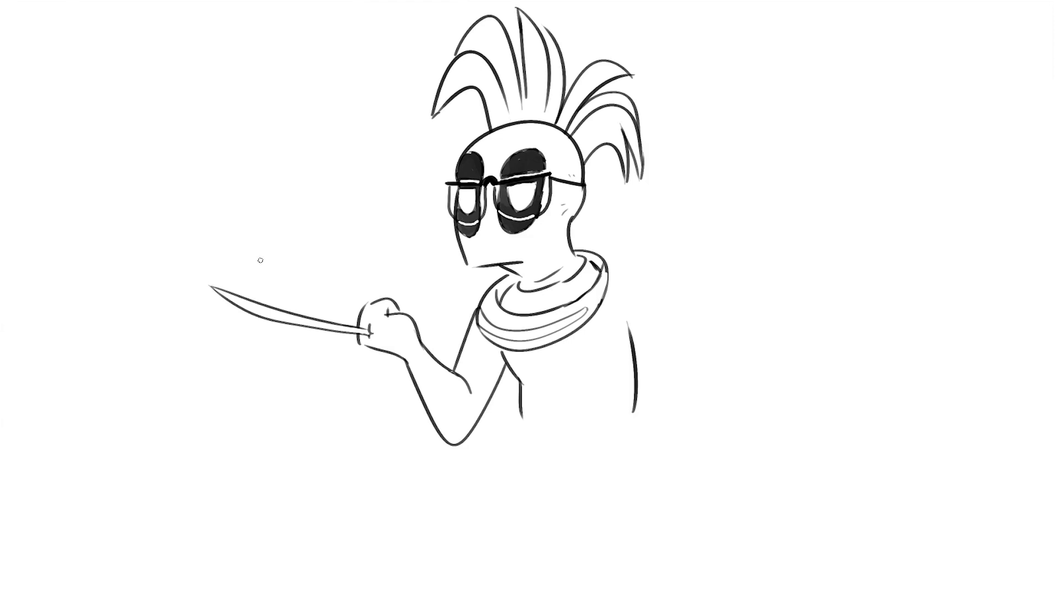
mouse_move(419, 395)
left_mouse_down()
mouse_move(449, 369)
mouse_move(413, 249)
left_mouse_up()
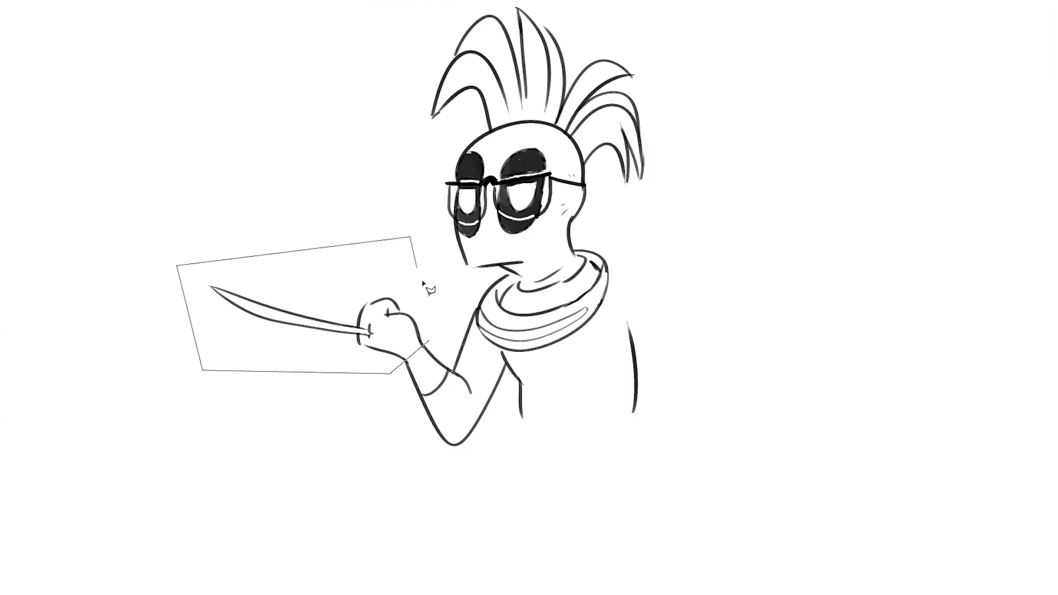
Step: Try rotating the fist and knife upward, cancel it, and draw the shirt's bottom edge
key("ctrl+t")
left_click_drag(441, 380, 448, 268)
key("Escape")
key("ctrl+d")
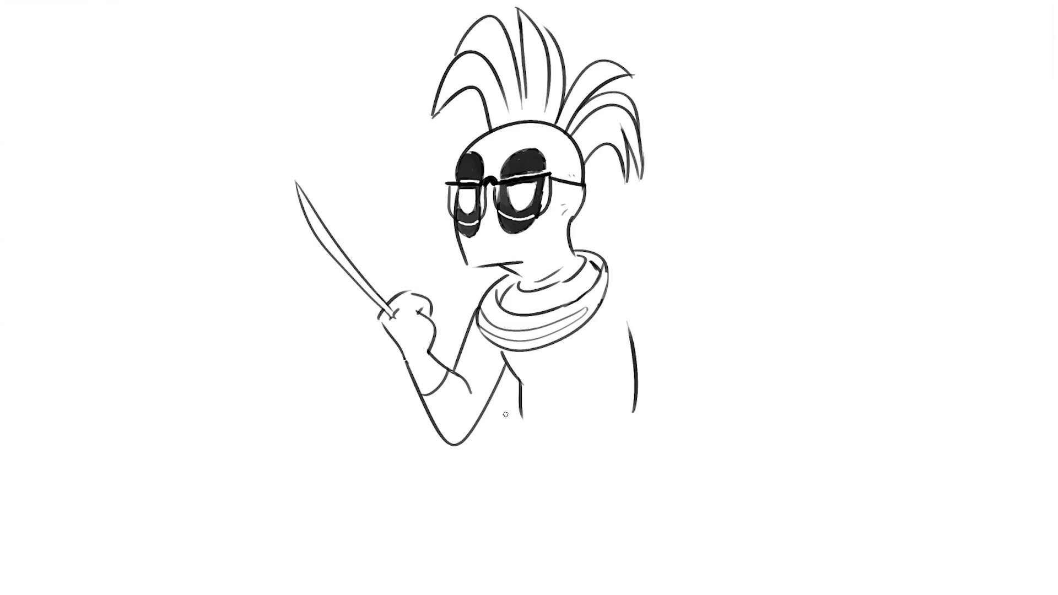
left_click_drag(522, 415, 473, 425)
Step: Extend the right body line down and draw the seat's front leg and top bar
left_click_drag(638, 398, 631, 453)
mouse_move(566, 475)
left_mouse_down()
mouse_move(564, 406)
mouse_move(572, 409)
left_mouse_up()
mouse_move(683, 404)
left_mouse_down()
mouse_move(545, 409)
mouse_move(698, 401)
left_mouse_up()
key("ctrl+z")
left_click_drag(550, 408, 702, 404)
Step: Add the large wheel arc below the seat and a second leg, trimming crossing lines
mouse_move(521, 587)
left_mouse_down()
mouse_move(639, 462)
mouse_move(736, 594)
left_mouse_up()
key("ctrl+z")
left_click_drag(524, 594, 741, 593)
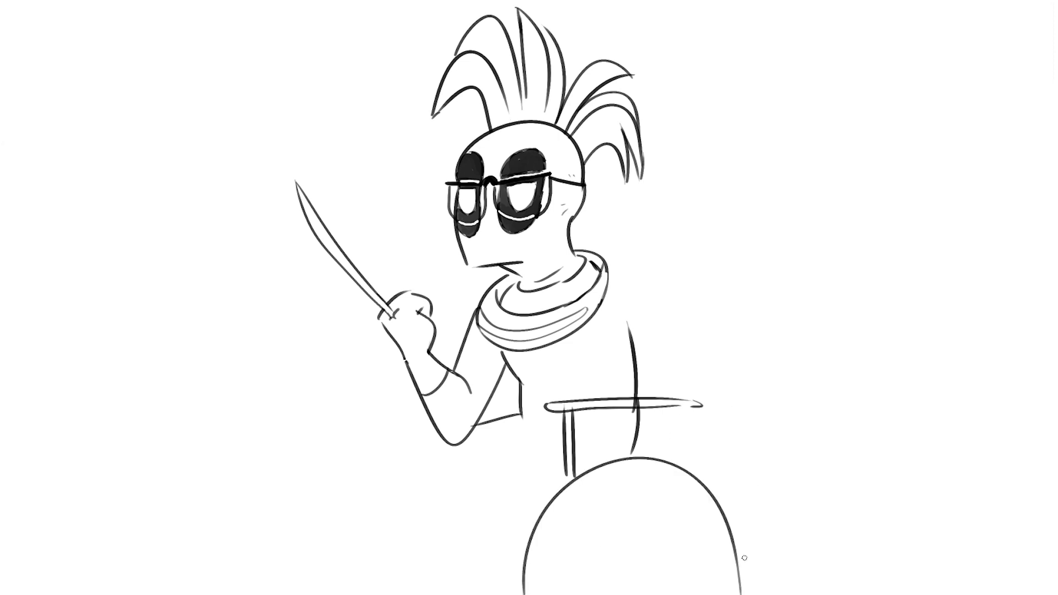
mouse_move(683, 411)
left_mouse_down()
mouse_move(680, 472)
mouse_move(688, 468)
left_mouse_up()
left_click_drag(634, 401, 649, 418)
left_click_drag(564, 469, 565, 482)
Step: Draw the seat outline sweeping left and the curved leg lines beneath it
left_click_drag(548, 450, 458, 578)
left_click_drag(562, 487, 510, 579)
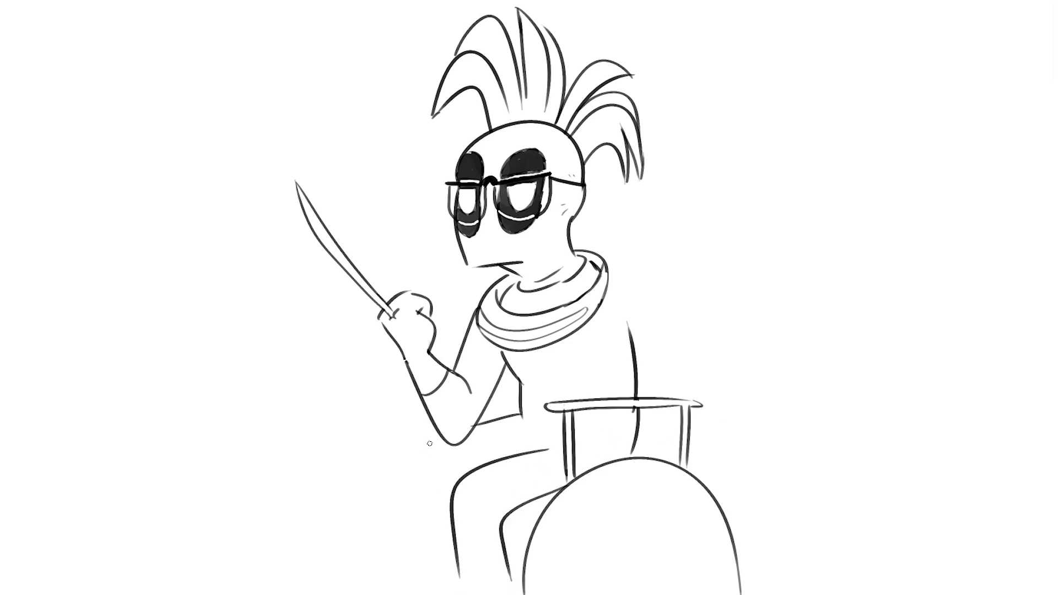
left_click_drag(435, 438, 413, 576)
left_click_drag(432, 413, 347, 568)
key("ctrl+z")
left_click_drag(412, 446, 337, 594)
key("ctrl+z")
left_click_drag(415, 446, 342, 594)
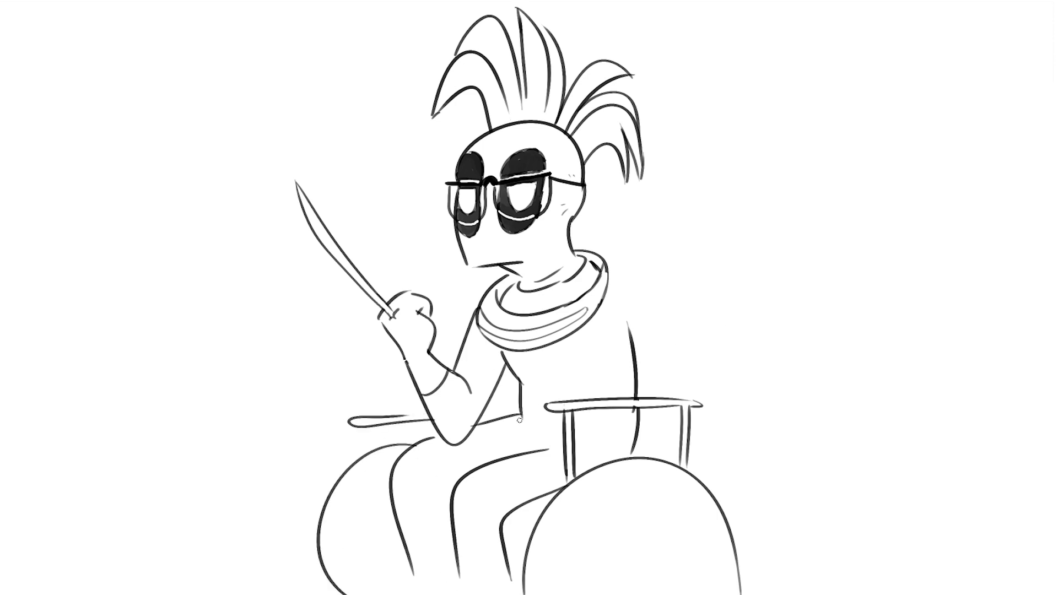
Step: Draw the wheelchair armrest, the chair back behind the figure and the wheel's inner rim
left_click_drag(432, 420, 433, 411)
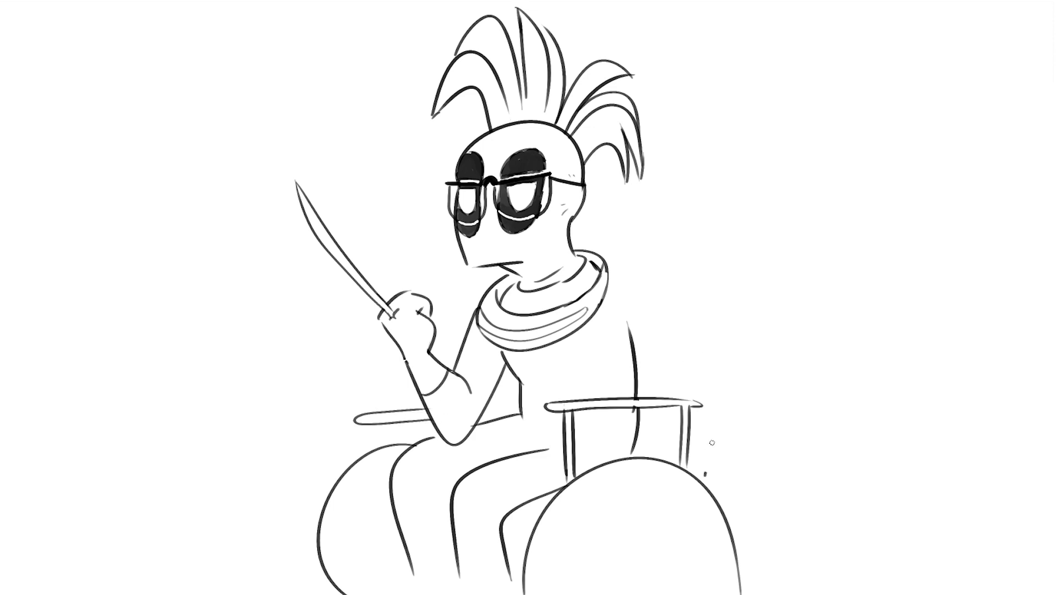
left_click_drag(706, 475, 644, 310)
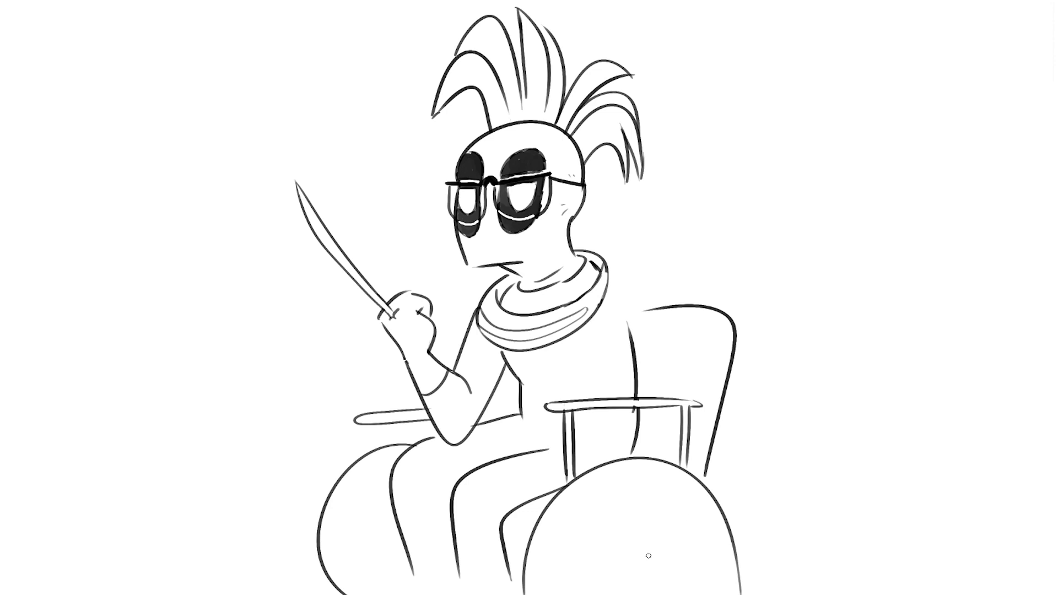
left_click_drag(730, 592, 543, 594)
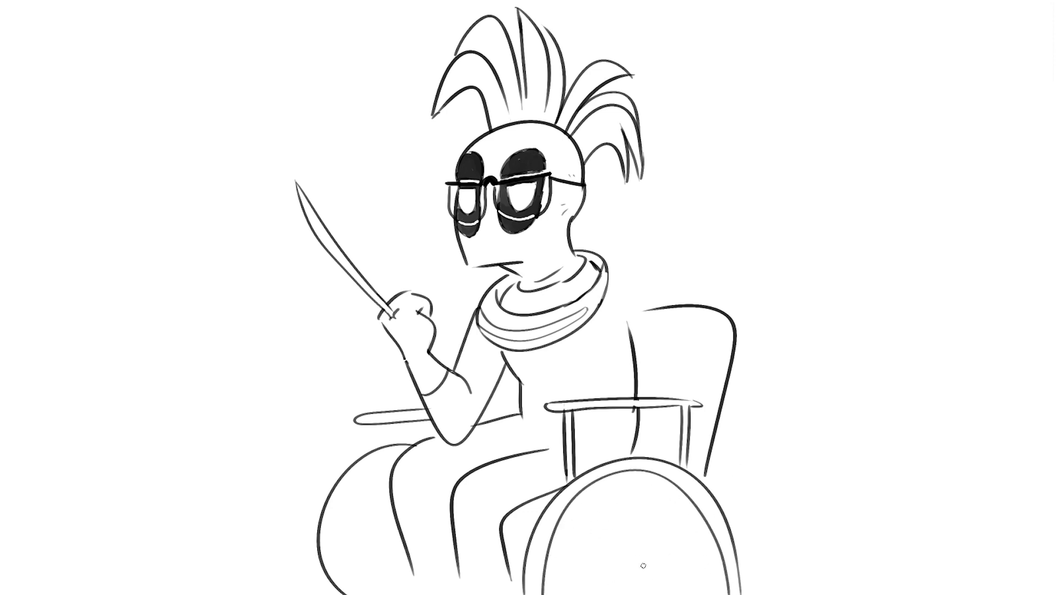
Step: Draw the right wheel's hub with vertical, diagonal and horizontal spokes
left_click_drag(638, 578, 640, 568)
key("ctrl+z")
left_click_drag(632, 471, 638, 554)
mouse_move(572, 508)
left_mouse_down()
mouse_move(628, 568)
mouse_move(697, 500)
left_mouse_up()
left_click_drag(647, 580, 720, 578)
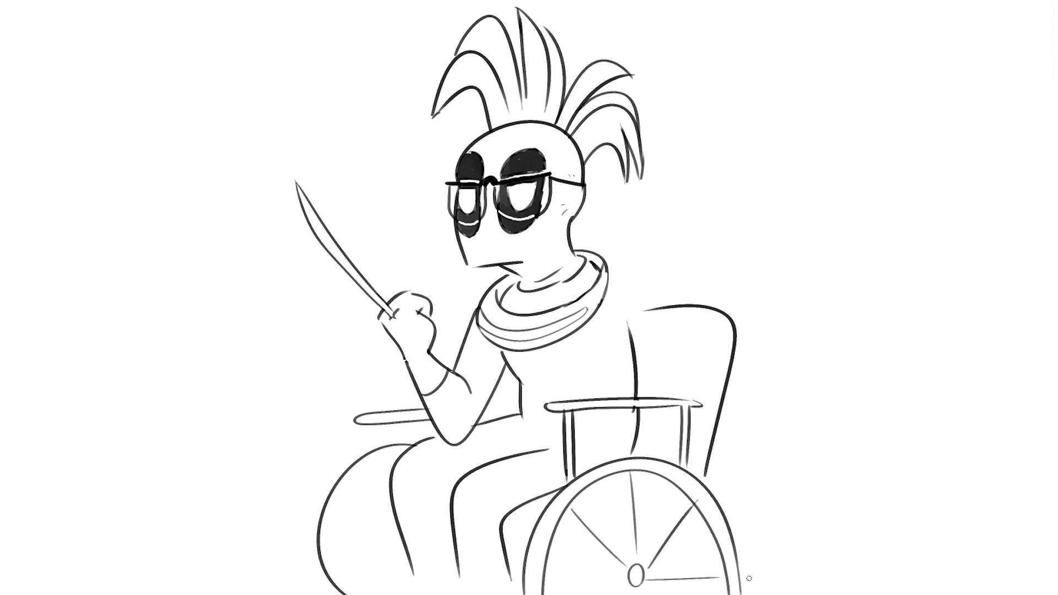
mouse_move(561, 580)
left_mouse_down()
mouse_move(628, 581)
mouse_move(650, 594)
left_mouse_up()
Step: Redraw the lower left leg curves thicker and extend the leg lines to the bottom edge
left_click_drag(329, 578, 341, 594)
left_click_drag(322, 513, 331, 594)
key("ctrl+z")
left_click_drag(322, 507, 330, 594)
mouse_move(399, 457)
left_mouse_down()
mouse_move(353, 493)
mouse_move(338, 594)
left_mouse_up()
left_click_drag(413, 563, 419, 594)
left_click_drag(461, 568, 464, 594)
key("ctrl+z")
Step: Erase the old upper thigh line and redraw a new upper thigh stroke
key("e")
mouse_move(551, 448)
left_mouse_down()
mouse_move(527, 459)
mouse_move(532, 441)
left_mouse_up()
key("b")
key("ctrl+z")
left_click_drag(486, 466, 535, 440)
key("ctrl+z")
key("ctrl+z")
left_click_drag(483, 463, 537, 438)
Step: Join the chair-back line through the armrest and add spokes to the left wheel
left_click(636, 408)
left_click_drag(637, 404, 637, 423)
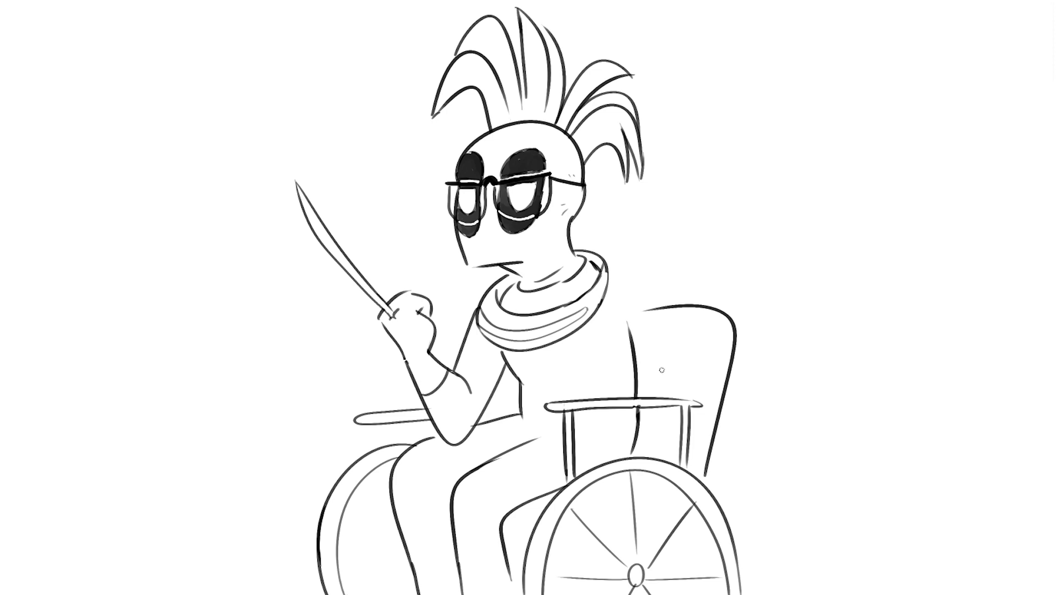
left_click_drag(349, 503, 392, 525)
left_click_drag(383, 468, 387, 472)
mouse_move(334, 553)
left_mouse_down()
mouse_move(410, 553)
mouse_move(388, 588)
left_mouse_up()
key("ctrl+z")
Step: Replace the inner leg line with a new one and add a short lower-leg stroke
left_click_drag(536, 440, 460, 576)
key("b")
left_click_drag(536, 435, 447, 594)
key("ctrl+z")
left_click_drag(541, 439, 452, 594)
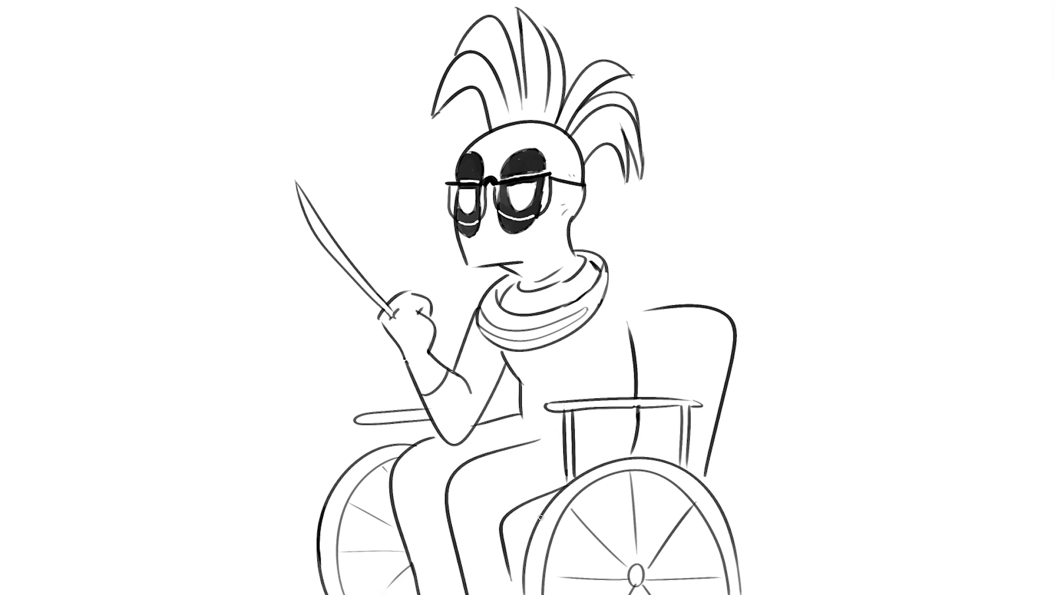
left_click_drag(507, 528, 541, 522)
Step: Draw the push handle above the chair back with both edges and a capped end
left_click_drag(734, 317, 764, 271)
left_click_drag(722, 300, 772, 264)
key("ctrl+z")
left_click_drag(722, 309, 770, 264)
mouse_move(763, 268)
left_mouse_down()
mouse_move(806, 270)
mouse_move(766, 280)
left_mouse_up()
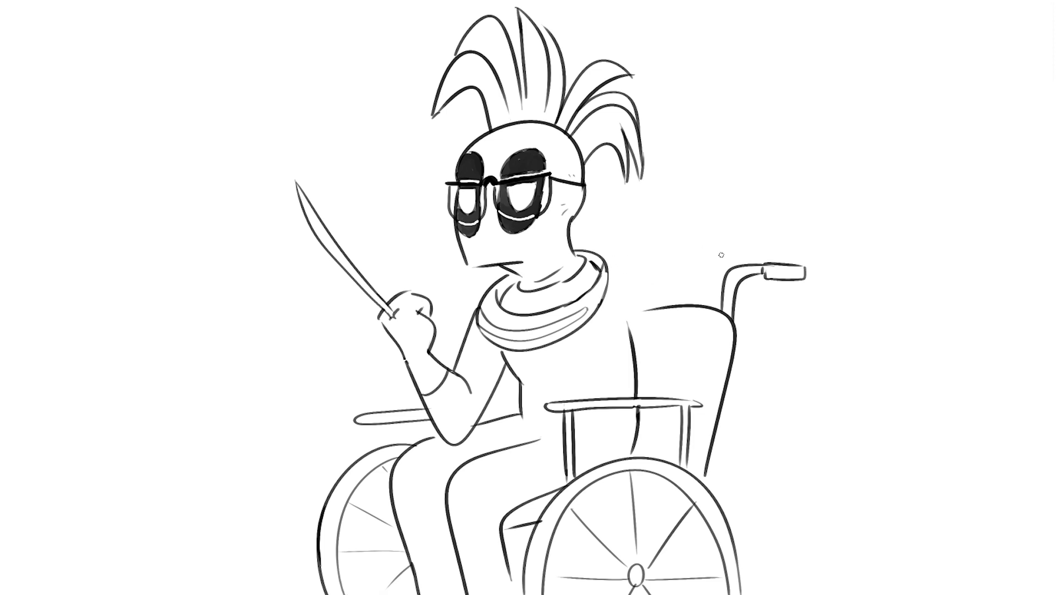
Step: Sketch the second arm's elbow curving over the armrest, erasing overlapping chair lines
mouse_move(610, 268)
left_mouse_down()
mouse_move(688, 378)
mouse_move(533, 387)
mouse_move(665, 365)
left_mouse_up()
key("ctrl+z")
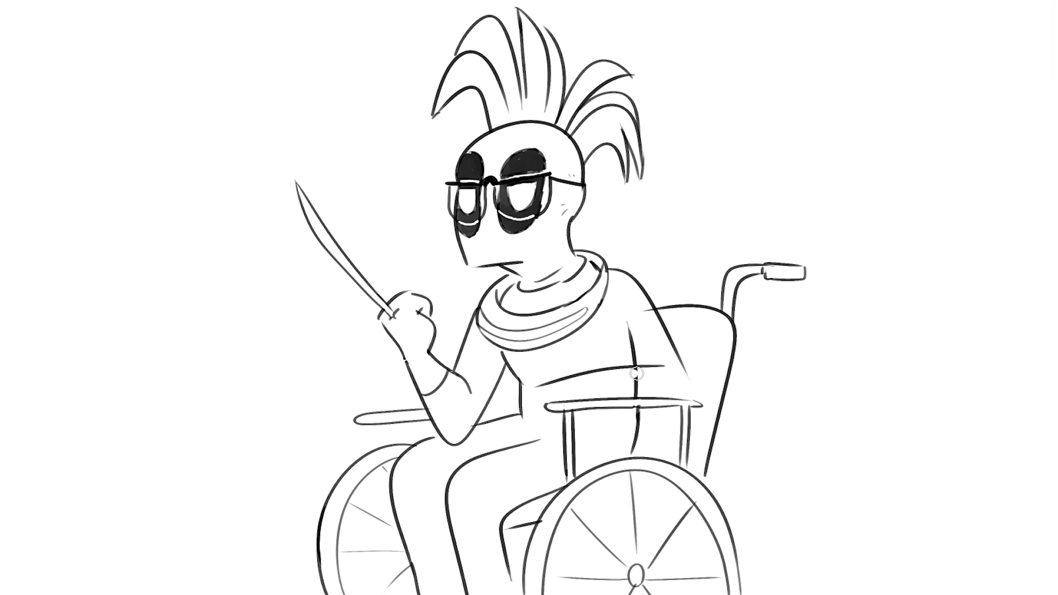
left_click_drag(659, 307, 644, 307)
left_click_drag(686, 401, 685, 365)
mouse_move(531, 392)
left_mouse_down()
mouse_move(523, 434)
mouse_move(552, 434)
mouse_move(562, 406)
left_mouse_up()
mouse_move(538, 440)
left_mouse_down()
mouse_move(523, 449)
mouse_move(551, 470)
mouse_move(522, 466)
mouse_move(523, 456)
left_mouse_up()
Step: Draw the arm line across the torso, the inner arm curve and collar details
key("ctrl+z")
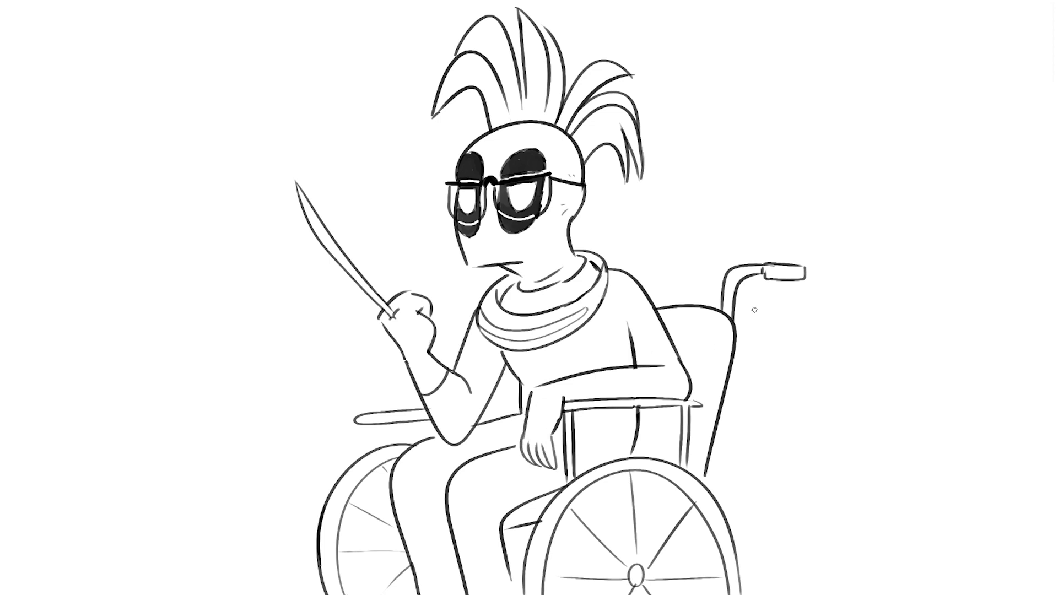
mouse_move(636, 365)
left_mouse_down()
mouse_move(602, 311)
mouse_move(638, 365)
left_mouse_up()
left_click_drag(587, 379, 607, 398)
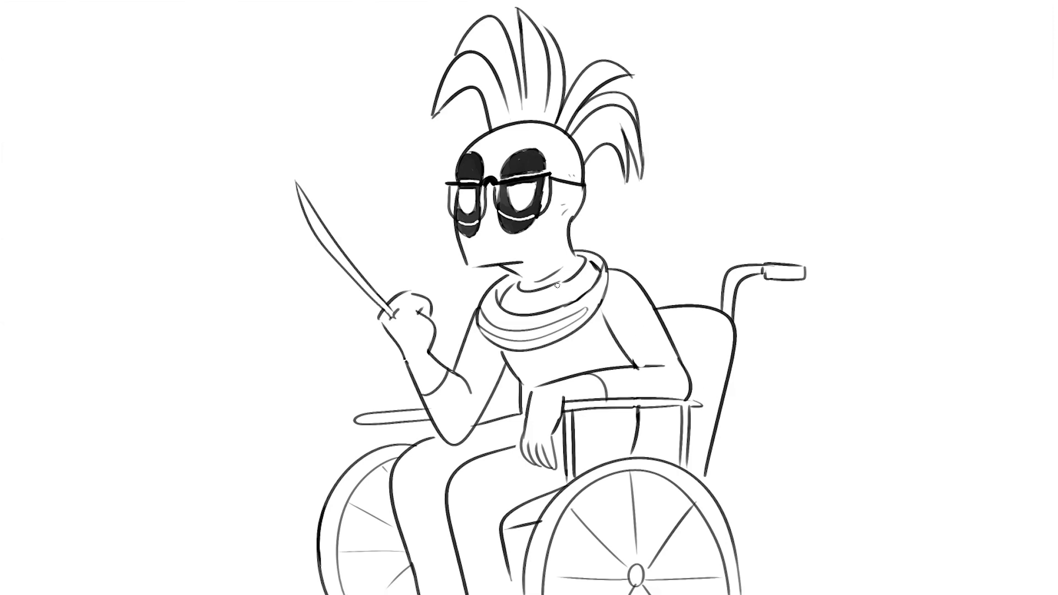
mouse_move(548, 309)
left_mouse_down()
mouse_move(550, 288)
mouse_move(571, 302)
mouse_move(522, 317)
mouse_move(511, 288)
mouse_move(540, 292)
left_mouse_up()
Step: Refine the rounded elbow and forearm outlines of the arm over the armrest
left_click_drag(641, 366, 689, 402)
key("ctrl+z")
mouse_move(635, 368)
left_mouse_down()
mouse_move(689, 402)
mouse_move(683, 368)
left_mouse_up()
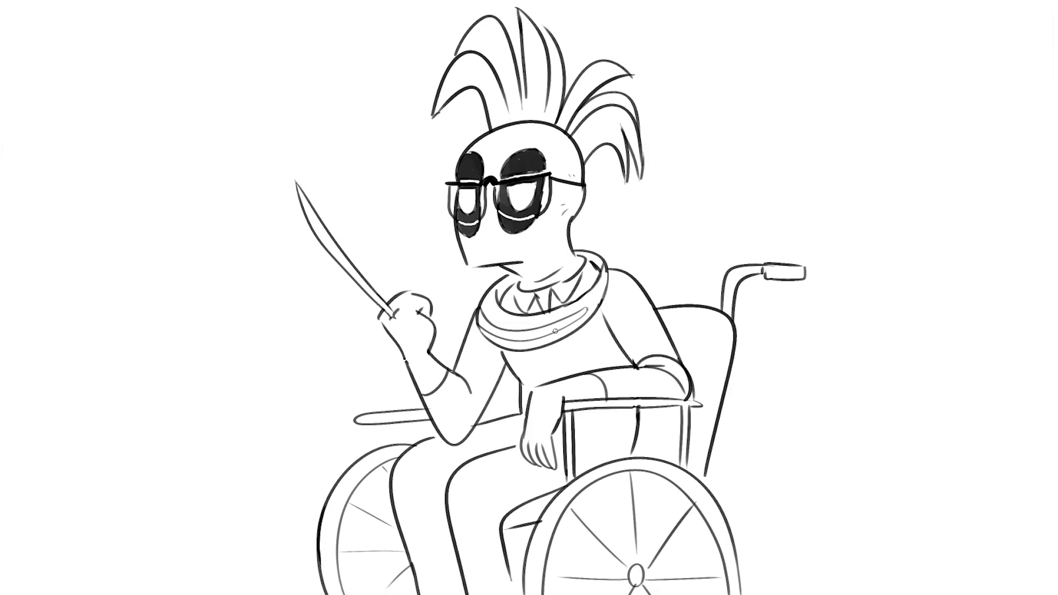
mouse_move(466, 384)
left_mouse_down()
mouse_move(475, 435)
mouse_move(485, 425)
left_mouse_up()
key("ctrl+z")
mouse_move(460, 375)
left_mouse_down()
mouse_move(477, 435)
mouse_move(469, 445)
left_mouse_up()
key("ctrl+z")
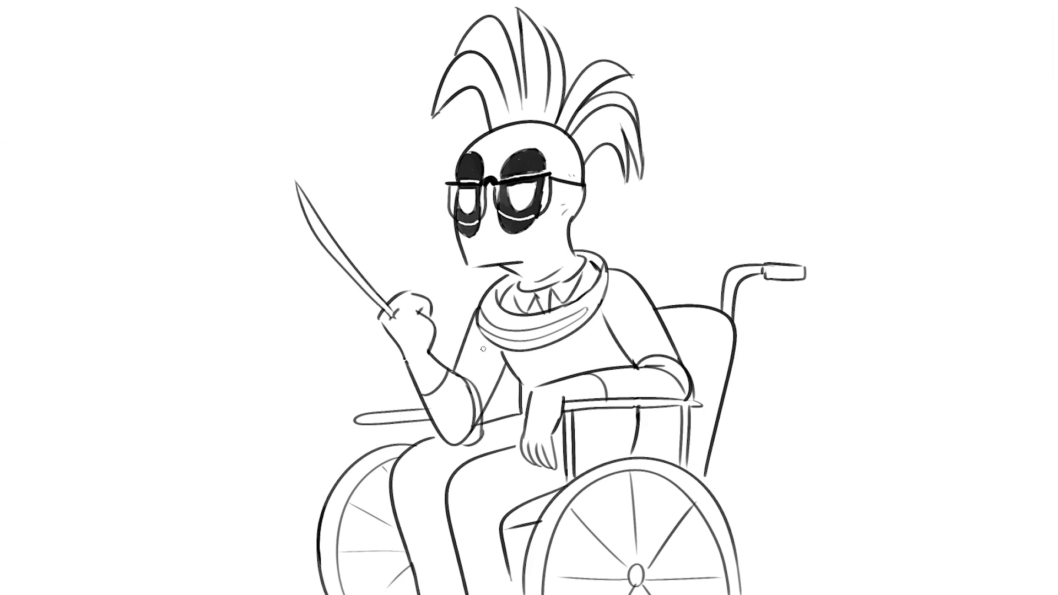
key("ctrl+z")
left_click_drag(477, 408, 478, 434)
left_click_drag(650, 359, 693, 398)
Step: Add jacket lines below the collar and a fold curve inside the leg
mouse_move(548, 346)
left_mouse_down()
mouse_move(553, 376)
mouse_move(565, 376)
left_mouse_up()
left_click_drag(576, 436, 606, 466)
key("ctrl+z")
left_click_drag(573, 430, 603, 461)
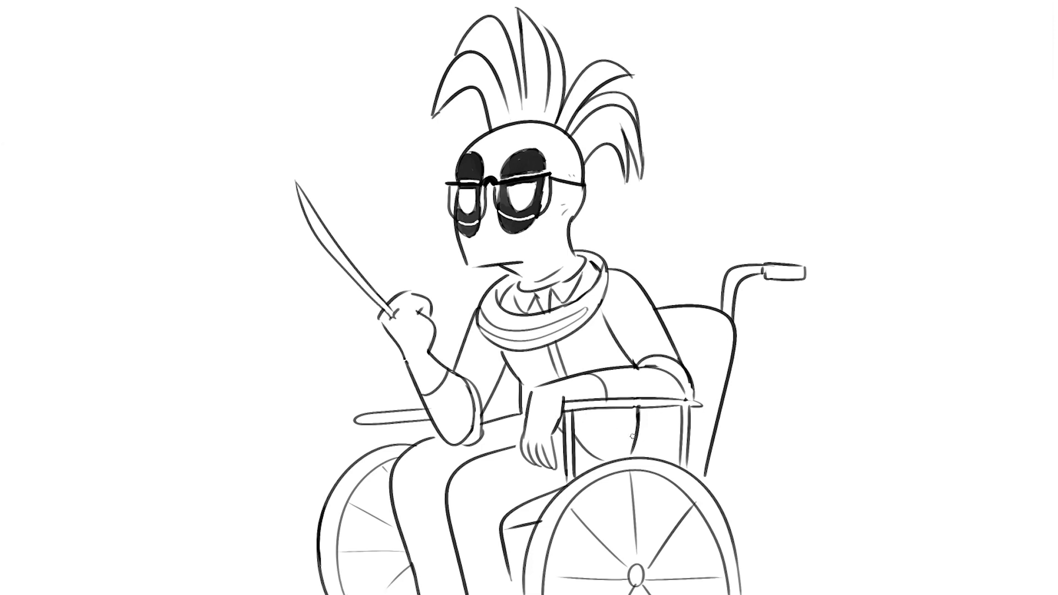
Step: Draw two playing cards below the hand, marked with a spade and a club
mouse_move(520, 429)
left_mouse_down()
mouse_move(493, 438)
mouse_move(538, 485)
mouse_move(544, 467)
left_mouse_up()
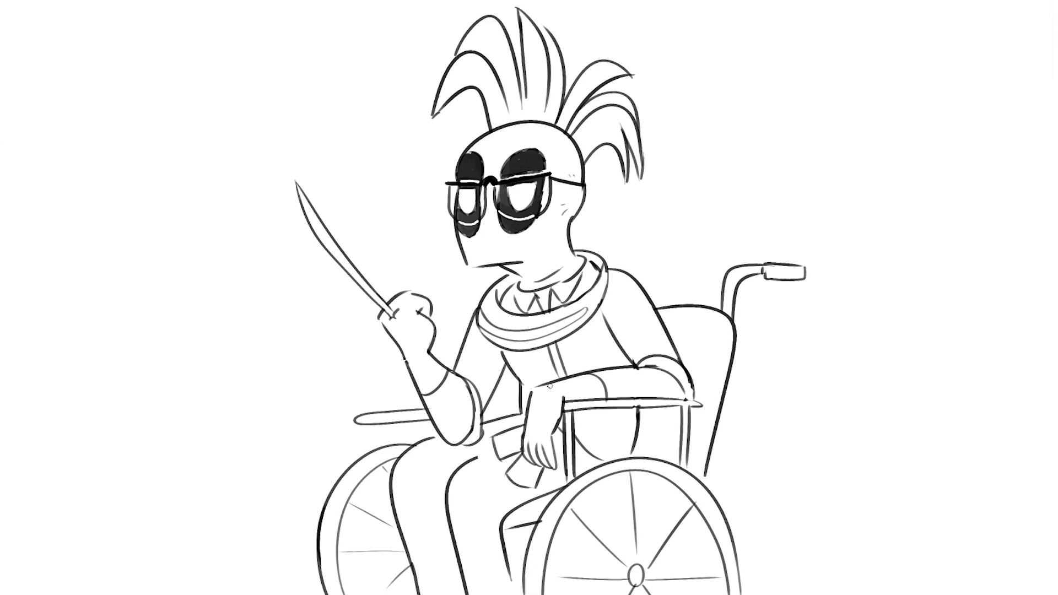
left_click_drag(509, 442, 519, 439)
left_click_drag(525, 483, 531, 464)
Step: Add fold lines on the lap and knees, plus the ear and hoop earring
left_click_drag(512, 479, 483, 571)
mouse_move(458, 467)
left_mouse_down()
mouse_move(427, 569)
mouse_move(496, 451)
left_mouse_up()
left_click_drag(581, 197, 578, 227)
left_click_drag(574, 198, 576, 230)
left_click_drag(456, 200, 453, 233)
left_click_drag(574, 207, 574, 215)
key("ctrl+z")
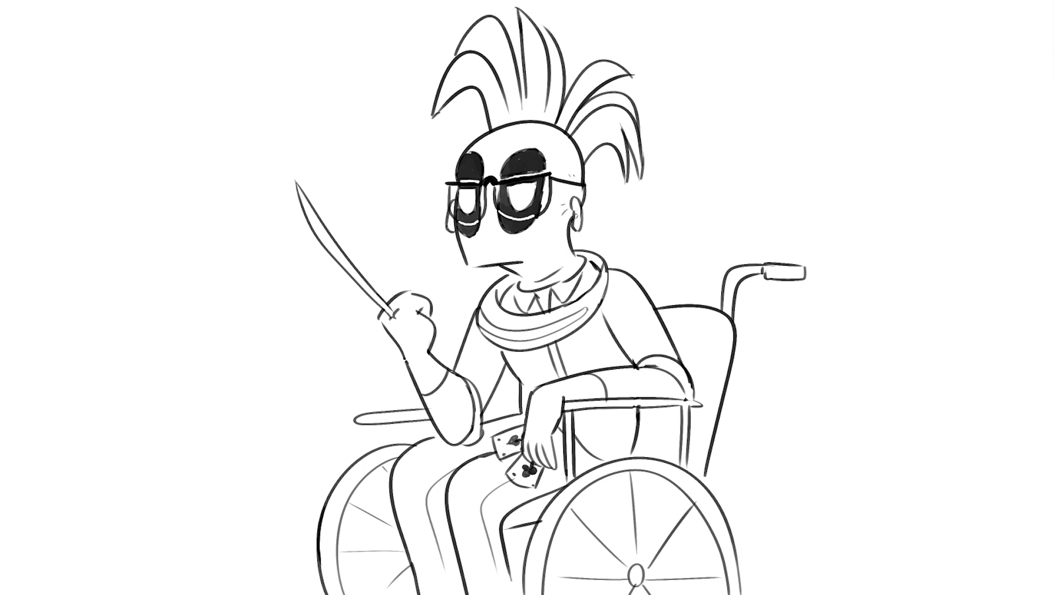
left_click_drag(455, 211, 452, 236)
Step: Add a second push handle, fist knuckles and seat-back lines, then shrink the drawing down-left
mouse_move(611, 260)
left_mouse_down()
mouse_move(662, 251)
mouse_move(637, 270)
mouse_move(683, 260)
mouse_move(682, 268)
left_mouse_up()
left_click_drag(623, 264, 637, 270)
left_click_drag(764, 266, 766, 280)
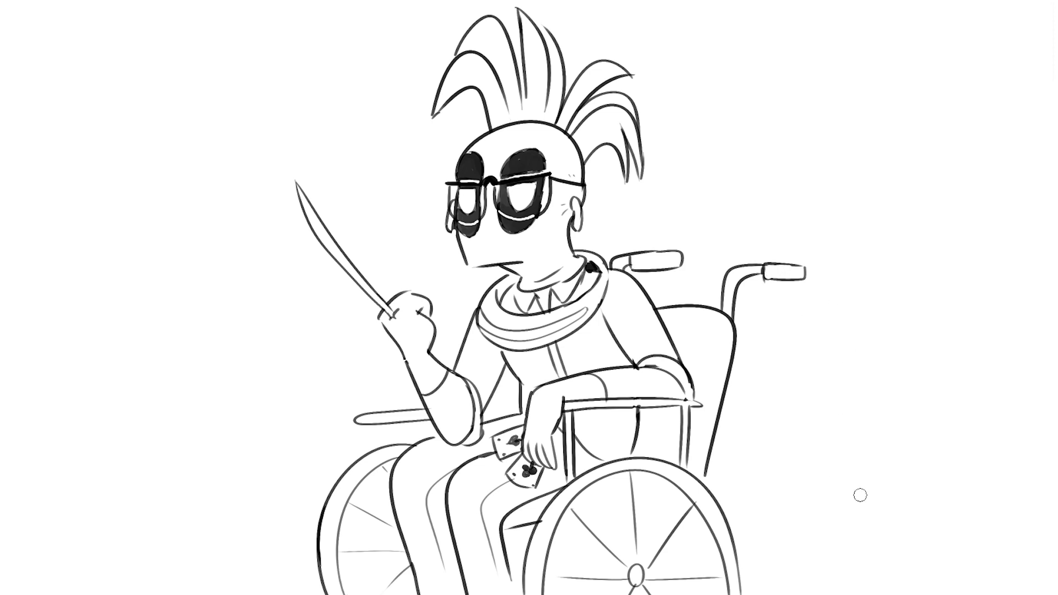
left_click_drag(418, 304, 414, 293)
left_click_drag(513, 151, 518, 132)
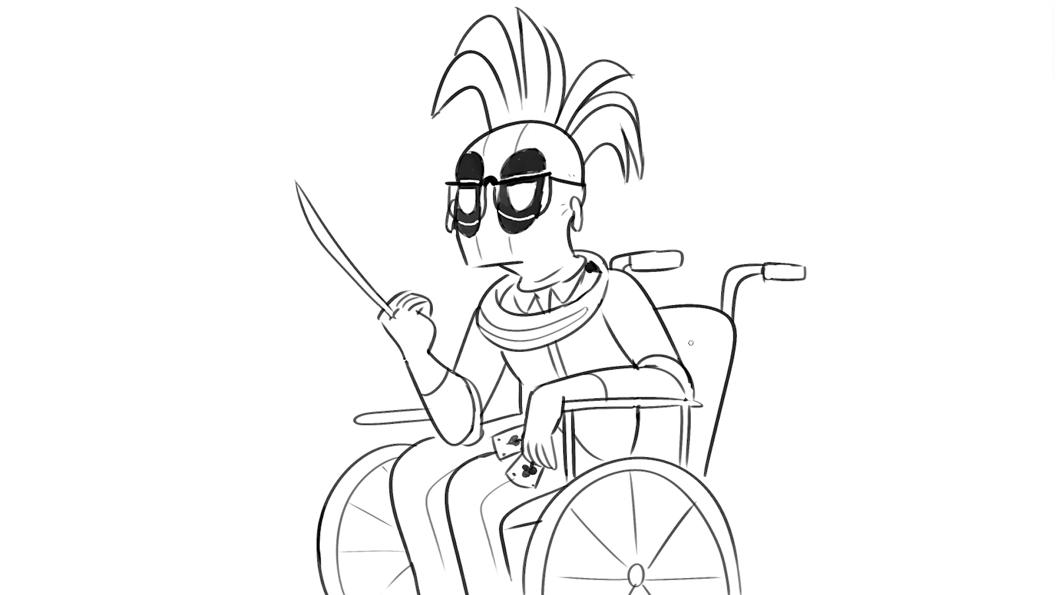
left_click_drag(683, 308, 707, 388)
left_click_drag(685, 380, 694, 408)
key("ctrl+t")
left_click_drag(799, 11, 654, 166)
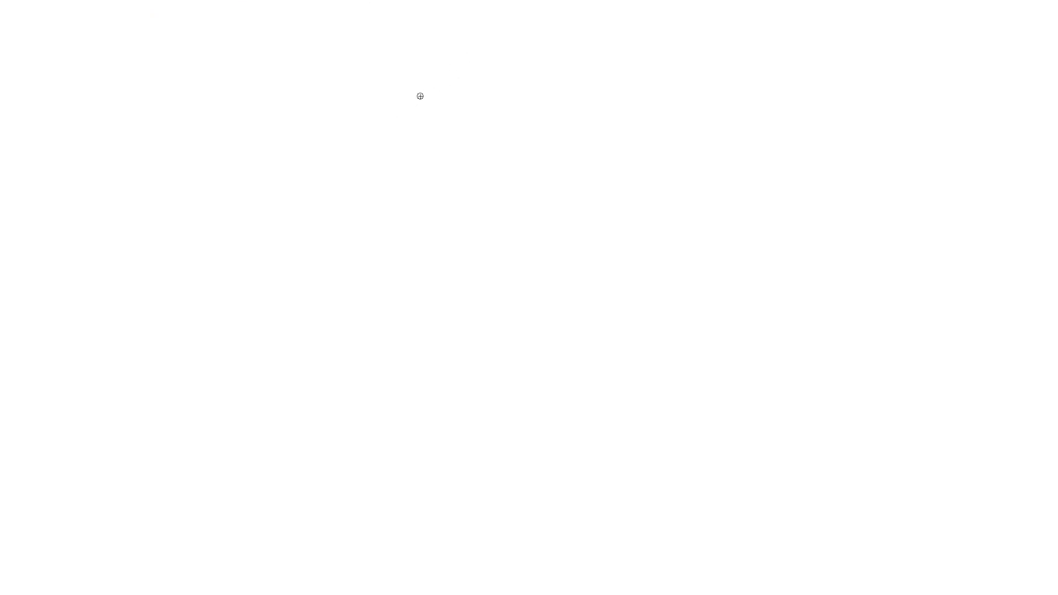
Step: Outline the skull and its eye sockets, filling both sockets solid black
left_click_drag(408, 105, 408, 235)
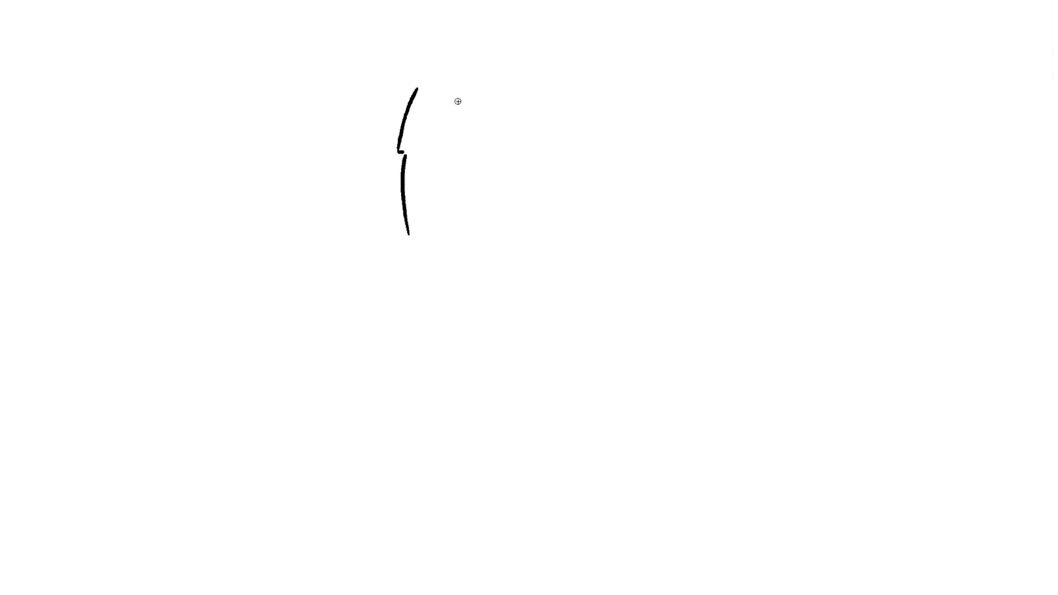
mouse_move(430, 101)
left_mouse_down()
mouse_move(418, 135)
mouse_move(436, 147)
mouse_move(447, 102)
mouse_move(430, 93)
left_mouse_up()
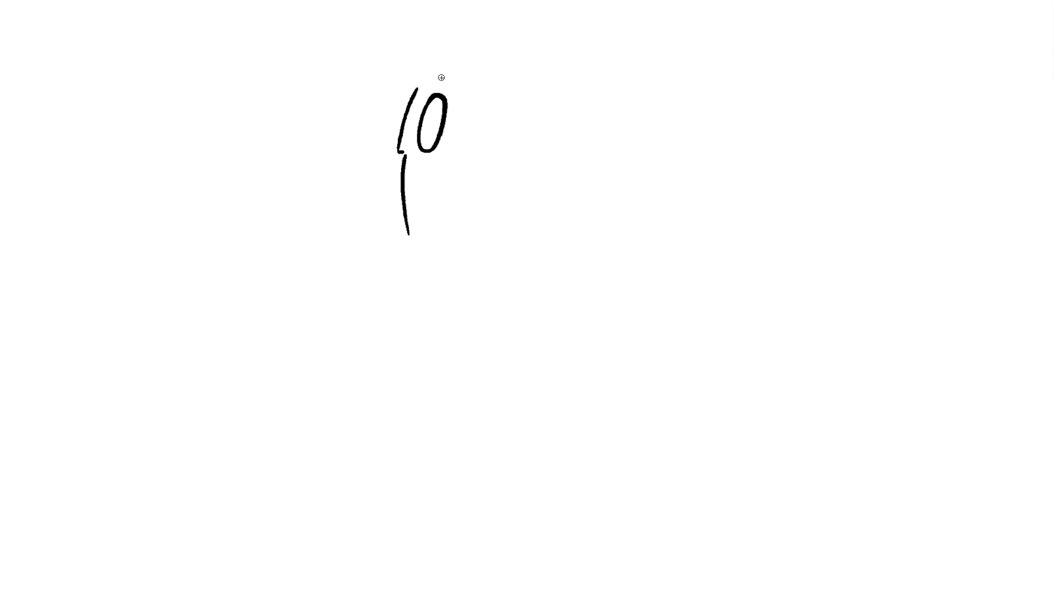
mouse_move(504, 101)
left_mouse_down()
mouse_move(482, 106)
mouse_move(481, 159)
mouse_move(523, 138)
mouse_move(501, 102)
left_mouse_up()
key("f")
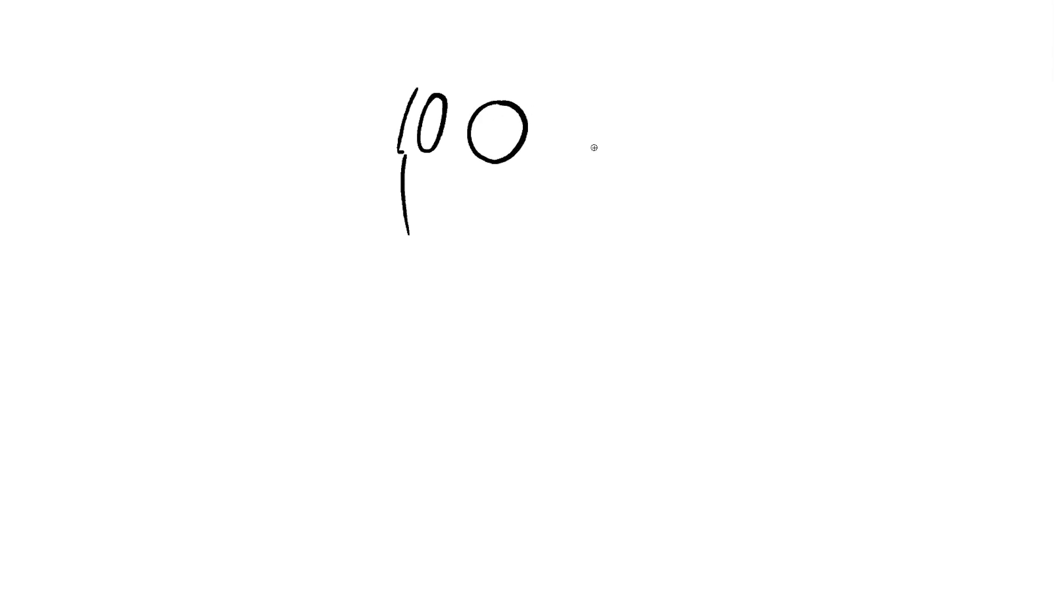
left_click(496, 132)
left_click(434, 119)
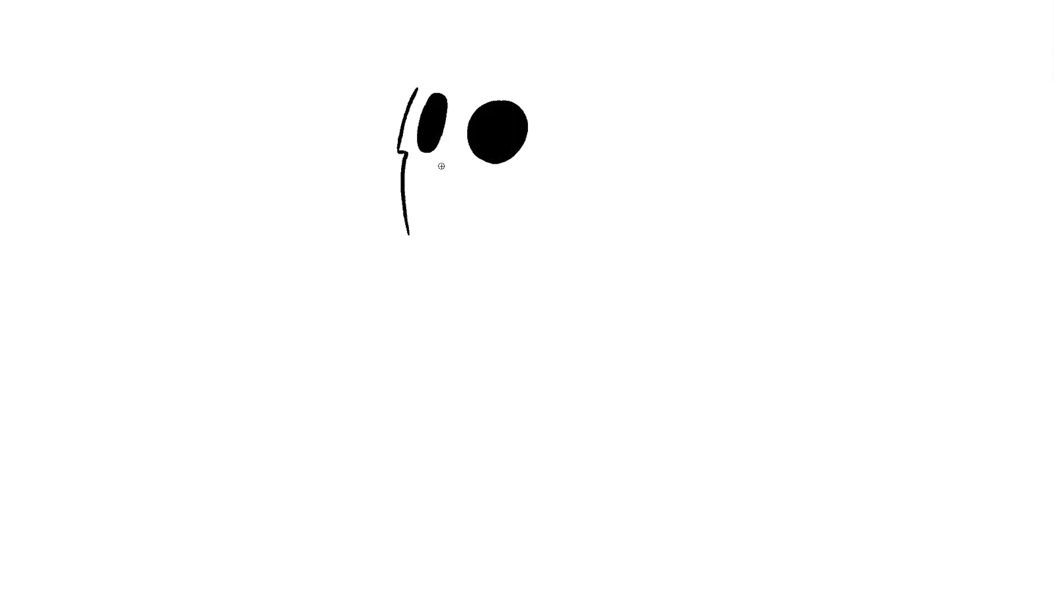
Step: Add a black triangular nose hole and reshape the eyes into angry slants with a brow edge
left_click_drag(447, 139, 433, 162)
left_click_drag(452, 170, 447, 105)
left_click(443, 160)
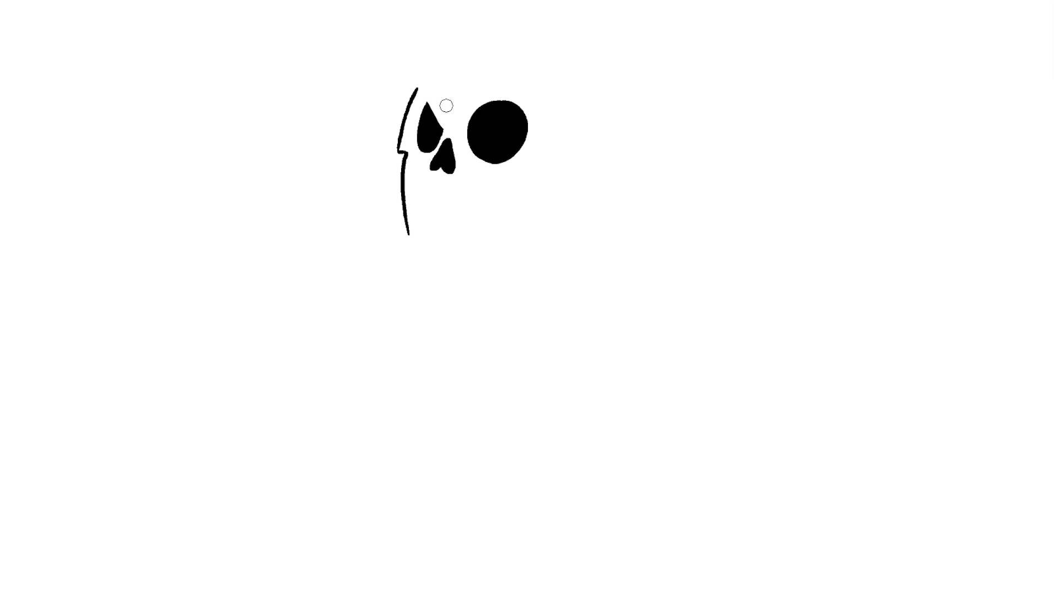
mouse_move(467, 134)
left_mouse_down()
mouse_move(531, 108)
mouse_move(490, 100)
left_mouse_up()
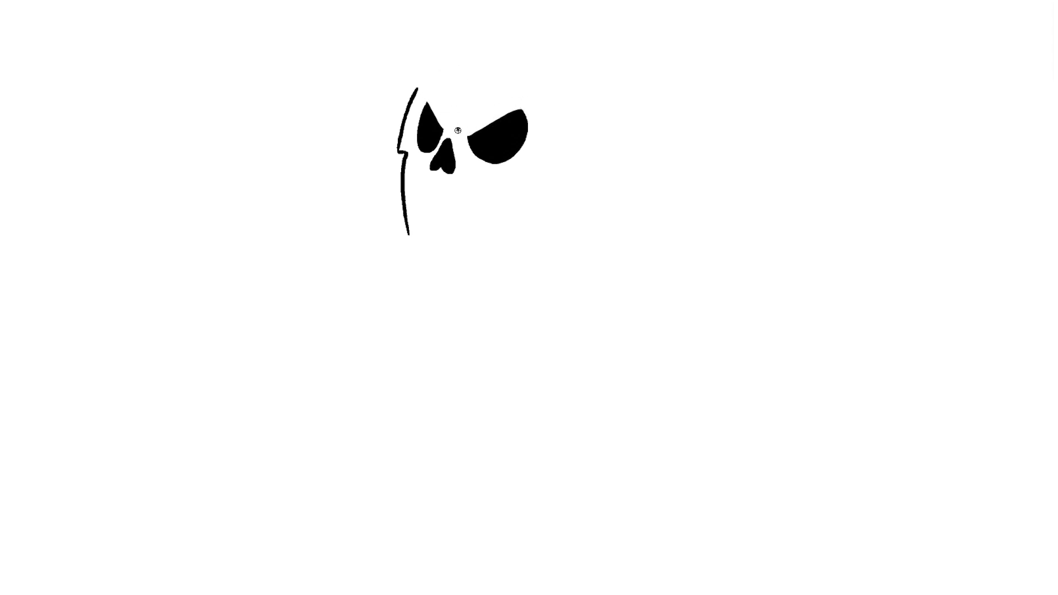
left_click_drag(470, 136, 531, 110)
mouse_move(444, 129)
left_mouse_down()
mouse_move(427, 100)
mouse_move(419, 110)
left_mouse_up()
Step: Add white eye glints, the jaw line and cheek curve, then lasso-select the skull
left_click(432, 119)
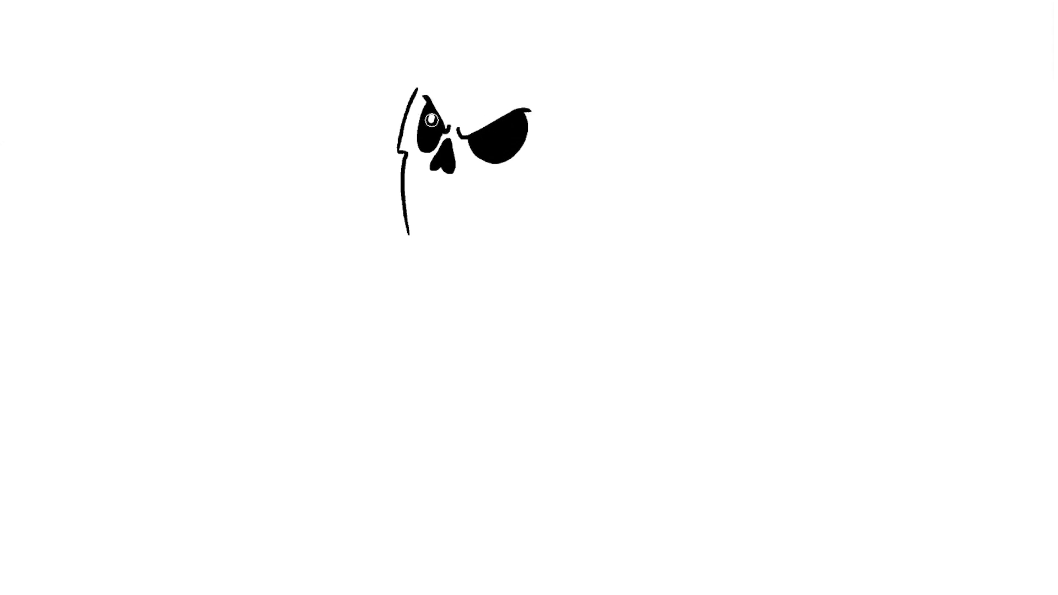
left_click(486, 134)
mouse_move(407, 199)
left_mouse_down()
mouse_move(452, 208)
mouse_move(485, 184)
mouse_move(547, 172)
left_mouse_up()
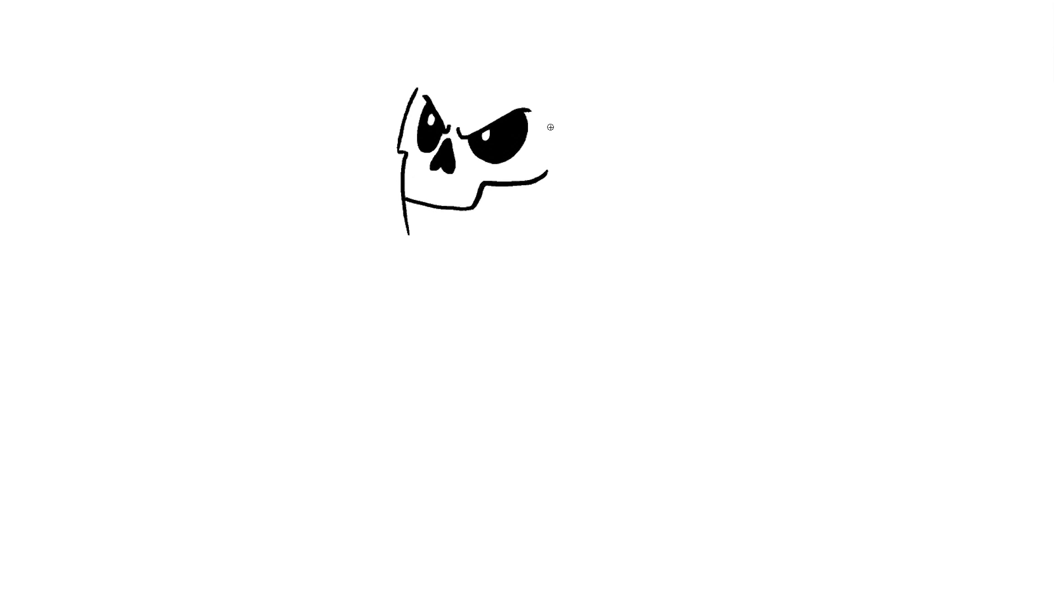
left_click_drag(565, 94, 545, 155)
key("l")
left_click_drag(407, 257, 311, 204)
key("ctrl+t")
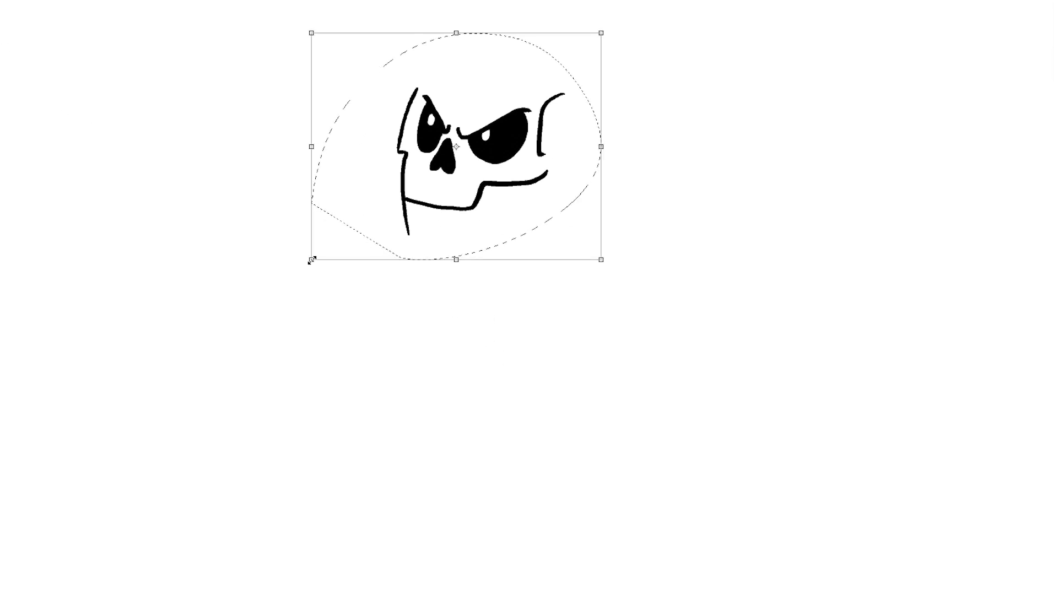
Step: Shrink the skull slightly, redraw its left outline and jaw, and erase the extra outlines
left_click_drag(312, 259, 354, 224)
key("Return")
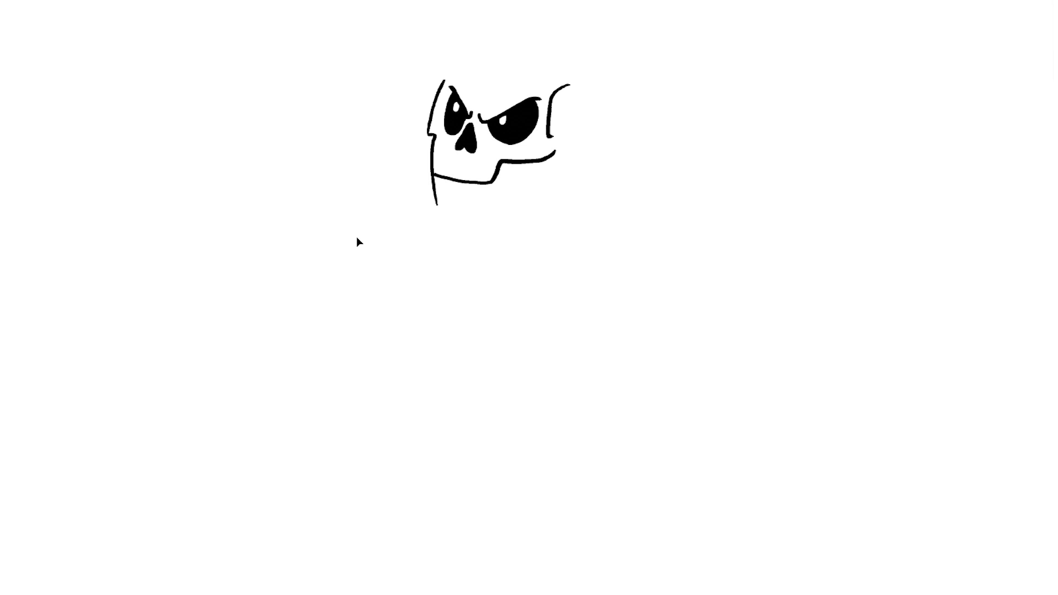
mouse_move(434, 88)
left_mouse_down()
mouse_move(420, 135)
mouse_move(441, 161)
mouse_move(502, 156)
mouse_move(509, 186)
mouse_move(479, 213)
mouse_move(437, 204)
left_mouse_up()
mouse_move(520, 143)
left_mouse_down()
mouse_move(532, 161)
mouse_move(560, 155)
left_mouse_up()
left_click_drag(573, 82, 551, 135)
mouse_move(444, 87)
left_mouse_down()
mouse_move(432, 137)
mouse_move(426, 97)
mouse_move(430, 157)
mouse_move(469, 169)
mouse_move(506, 155)
left_mouse_up()
key("b")
Step: Draw zigzag upper teeth and tooth lines across the lower jaw for a toothy grin
key("e")
mouse_move(498, 155)
left_mouse_down()
mouse_move(461, 186)
mouse_move(482, 189)
left_mouse_up()
key("b")
left_click_drag(451, 171, 440, 185)
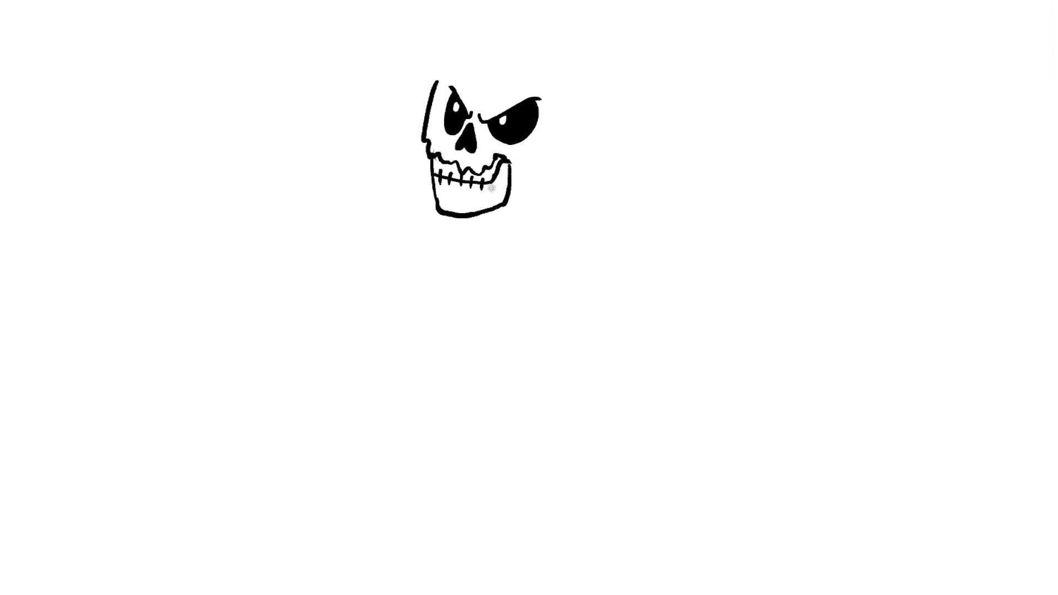
left_click_drag(450, 195, 461, 195)
Step: Outline the hood over the skull, draw the neck, and sweep left and right shoulder curves
mouse_move(438, 84)
left_mouse_down()
mouse_move(444, 68)
mouse_move(576, 58)
mouse_move(553, 197)
mouse_move(571, 201)
left_mouse_up()
left_click_drag(469, 219, 492, 252)
key("e")
left_click_drag(551, 186, 557, 197)
key("e")
left_click_drag(433, 195, 366, 228)
mouse_move(568, 190)
left_mouse_down()
mouse_move(614, 189)
mouse_move(674, 217)
left_mouse_up()
Step: Add outline strokes around both eyes
left_click_drag(503, 147, 524, 147)
mouse_move(447, 135)
left_mouse_down()
mouse_move(450, 88)
mouse_move(498, 149)
mouse_move(524, 150)
left_mouse_up()
mouse_move(540, 98)
left_mouse_down()
mouse_move(546, 121)
mouse_move(528, 149)
left_mouse_up()
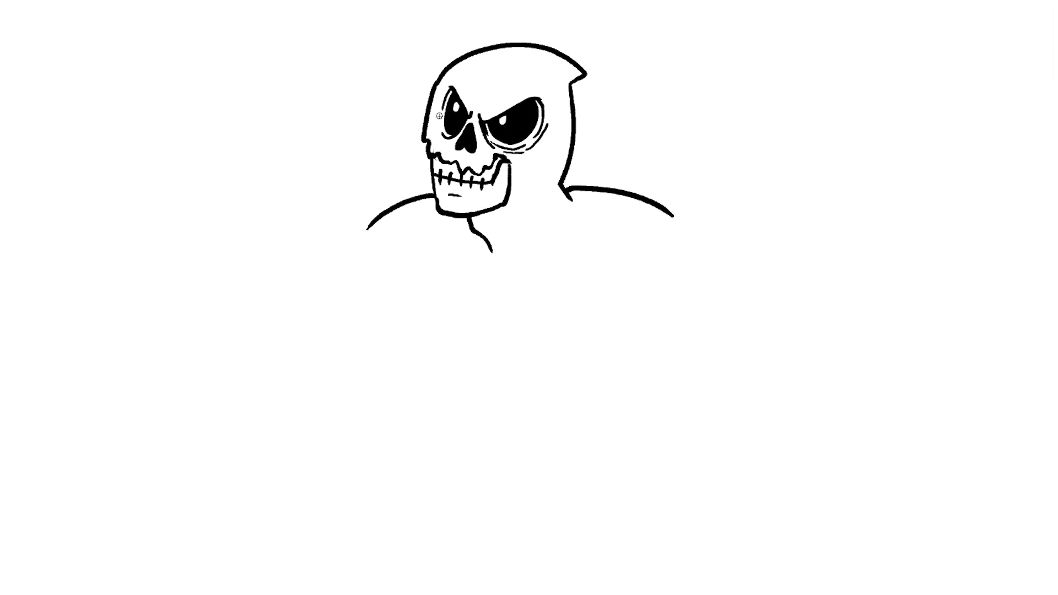
Step: Outline the left eye socket and draw the inner and outer collar lines from jaw to shoulder
left_click_drag(462, 139, 438, 125)
left_click_drag(449, 88, 434, 142)
key("ctrl+z")
mouse_move(479, 232)
left_mouse_down()
mouse_move(485, 254)
mouse_move(562, 226)
mouse_move(576, 203)
left_mouse_up()
left_click_drag(497, 253, 577, 195)
Step: Add curved hood stripes on the right and upper left of the skull
mouse_move(553, 59)
left_mouse_down()
mouse_move(527, 74)
mouse_move(516, 104)
left_mouse_up()
mouse_move(524, 51)
left_mouse_down()
mouse_move(505, 69)
mouse_move(491, 113)
left_mouse_up()
mouse_move(485, 53)
left_mouse_down()
mouse_move(461, 95)
mouse_move(470, 90)
left_mouse_up()
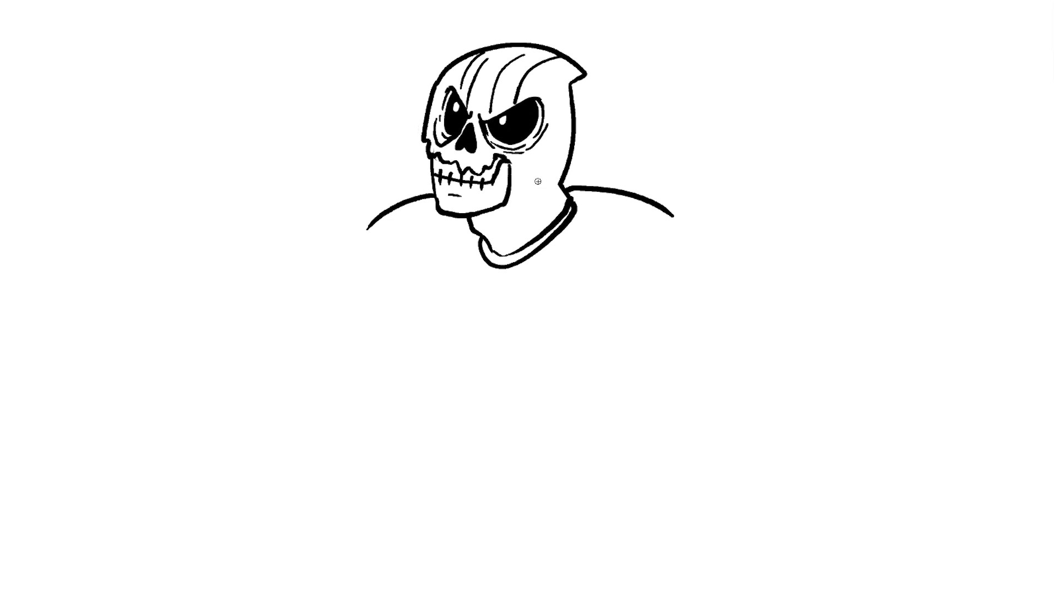
Step: Draw three straps across the collar and darken the mouth's right corner
mouse_move(559, 222)
left_mouse_down()
mouse_move(569, 236)
mouse_move(558, 211)
left_mouse_up()
left_click_drag(568, 233, 571, 237)
left_click_drag(501, 249, 510, 273)
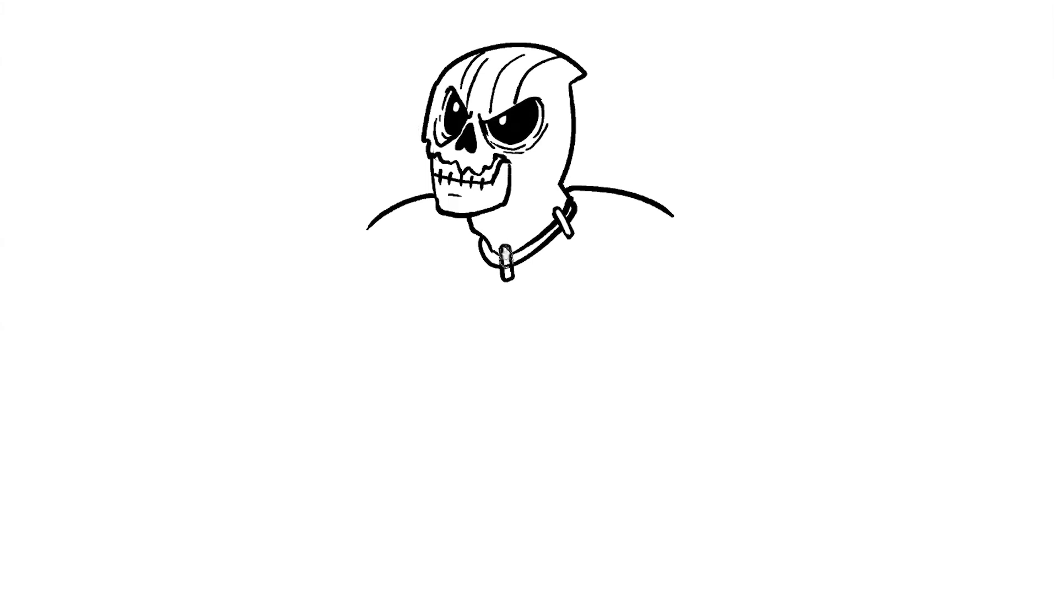
left_click_drag(533, 230, 545, 257)
left_click_drag(498, 177, 501, 160)
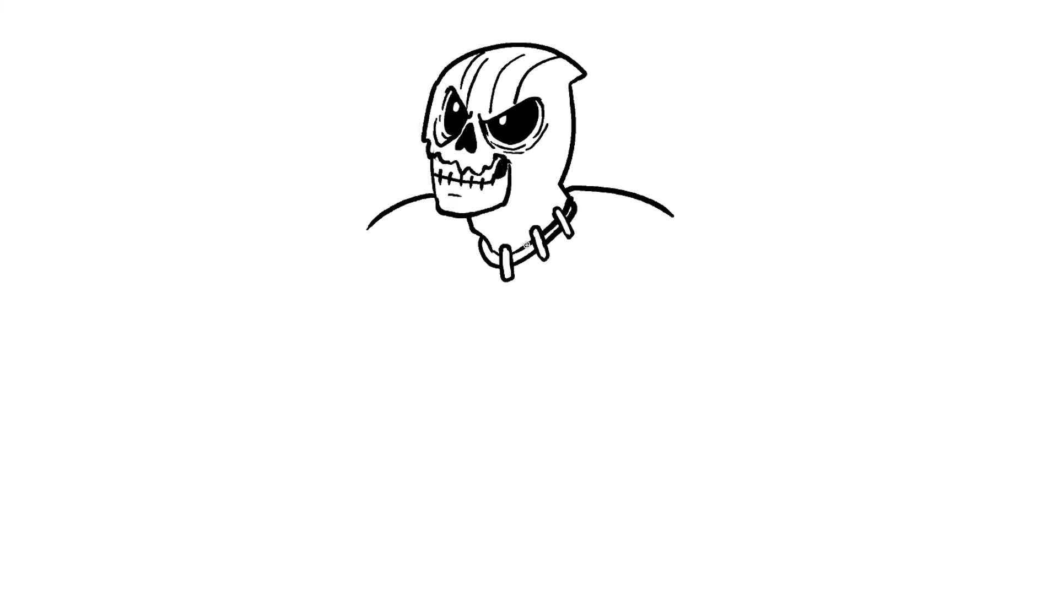
Step: Extend the left and right shoulder strokes outward
left_click_drag(384, 213, 298, 249)
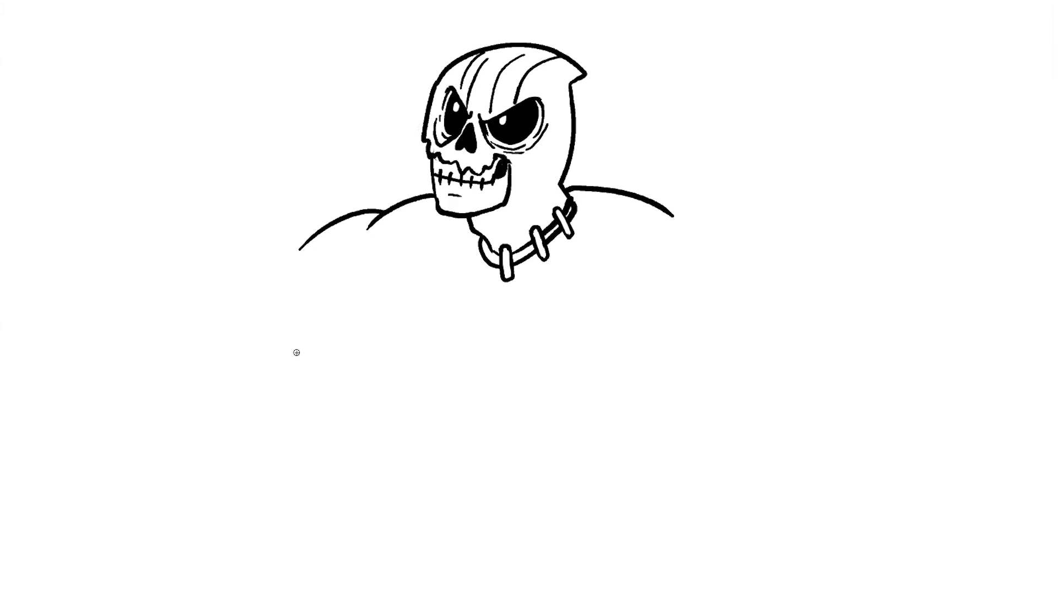
left_click_drag(672, 209, 794, 247)
key("ctrl+t")
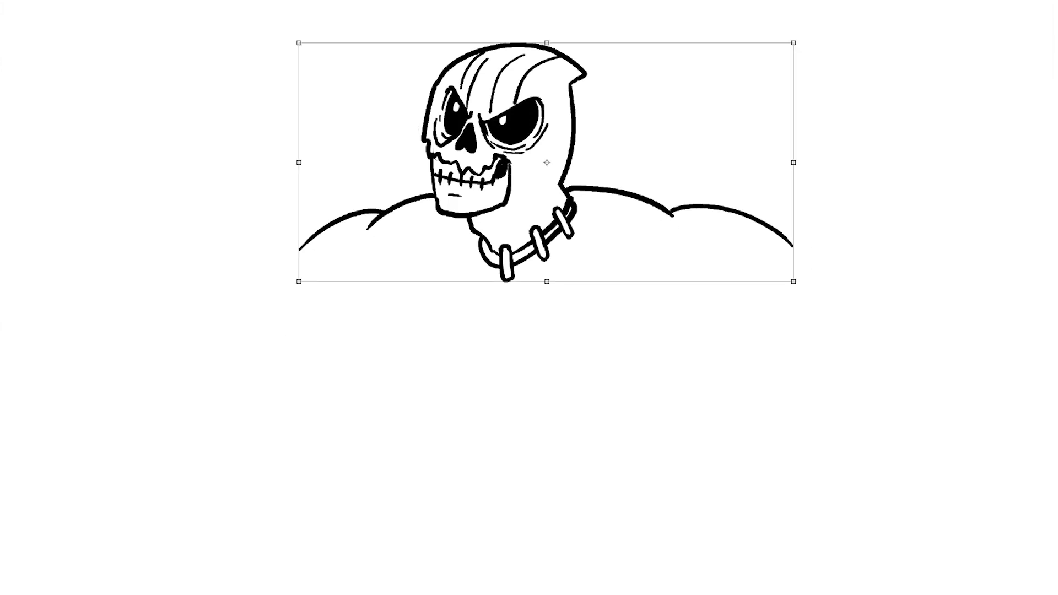
Step: Scale the drawing down slightly, move it up-left, and draw a chest line below the left shoulder
left_click_drag(298, 283, 351, 255)
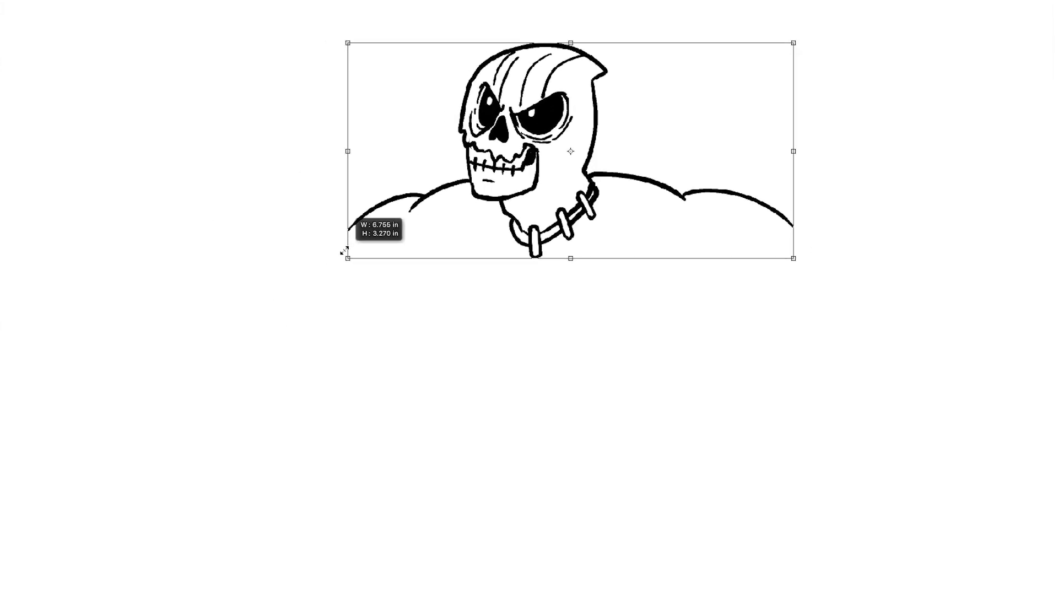
left_click_drag(545, 119, 513, 108)
key("Return")
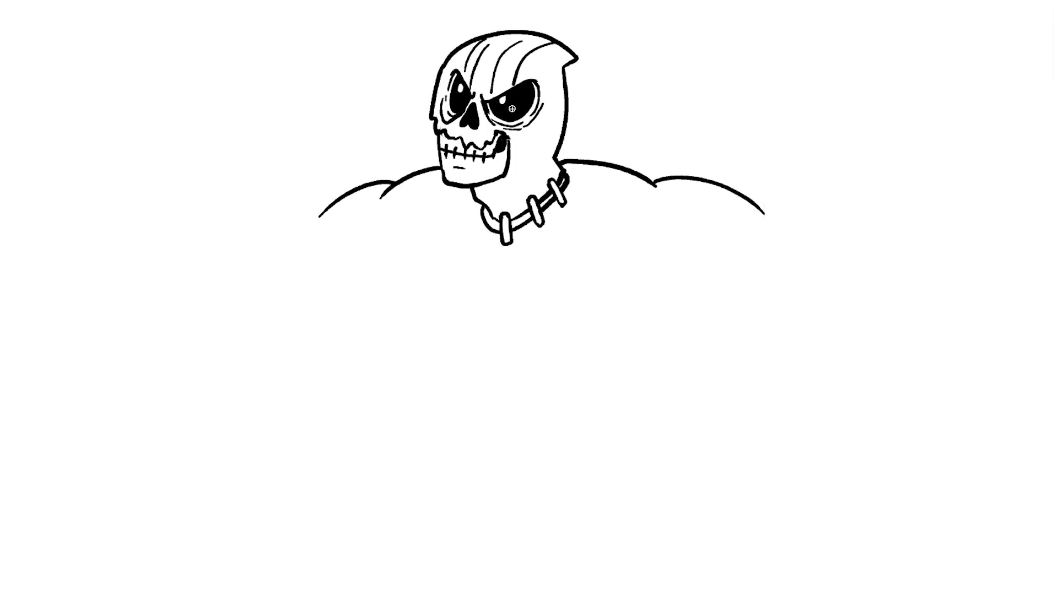
left_click_drag(400, 261, 409, 318)
Step: Flip the drawing horizontally to check proportions, restore it, then draw the chest centre and lower pec lines
key("ctrl+t")
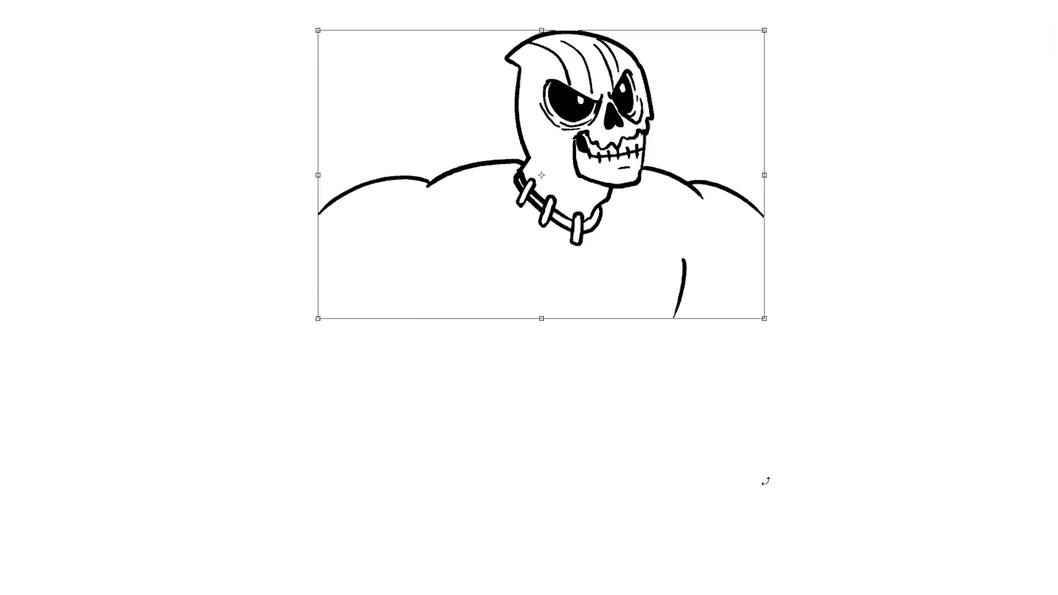
key("h")
key("h")
key("h")
key("h")
key("h")
key("h")
key("h")
key("h")
key("h")
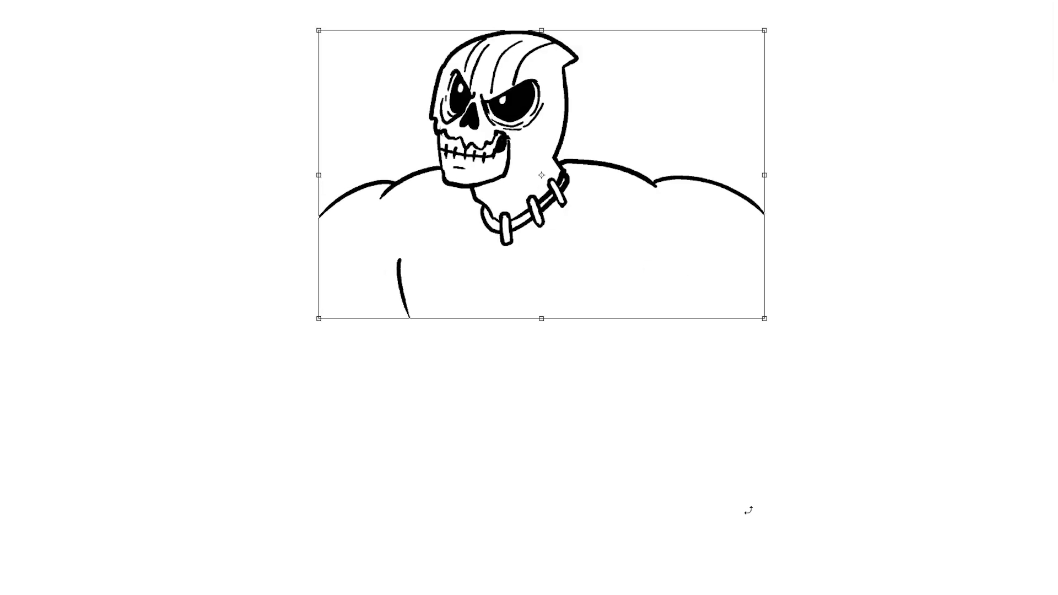
key("h")
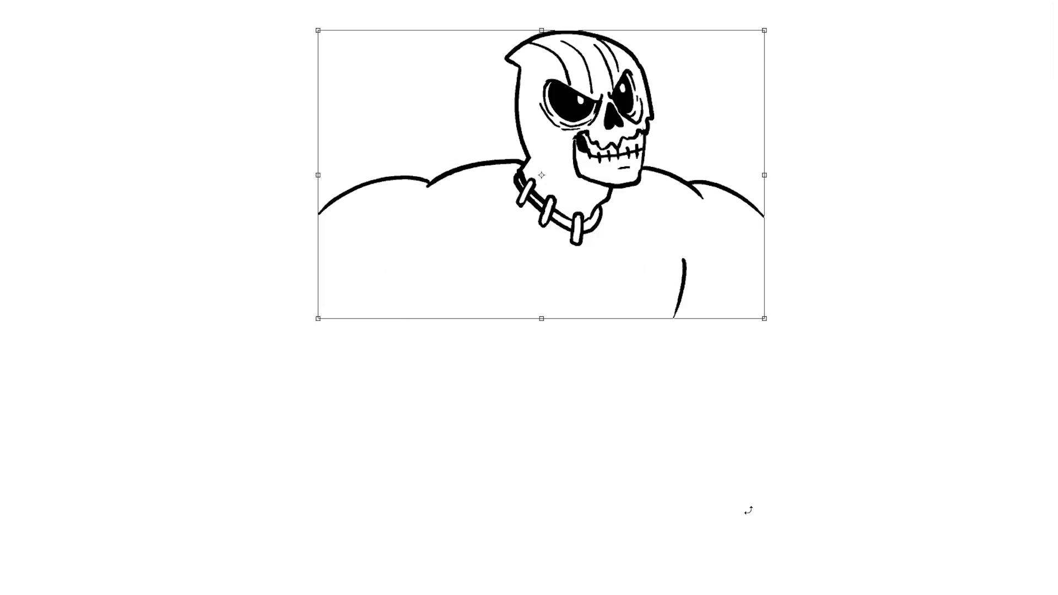
key("h")
key("Return")
mouse_move(484, 278)
left_mouse_down()
mouse_move(499, 337)
mouse_move(446, 342)
mouse_move(540, 354)
mouse_move(590, 344)
left_mouse_up()
Step: Draw the right chest side, inner left shoulder curve with two stitches, and the pec lines
left_click_drag(622, 256, 608, 300)
mouse_move(458, 187)
left_mouse_down()
mouse_move(432, 201)
mouse_move(398, 271)
left_mouse_up()
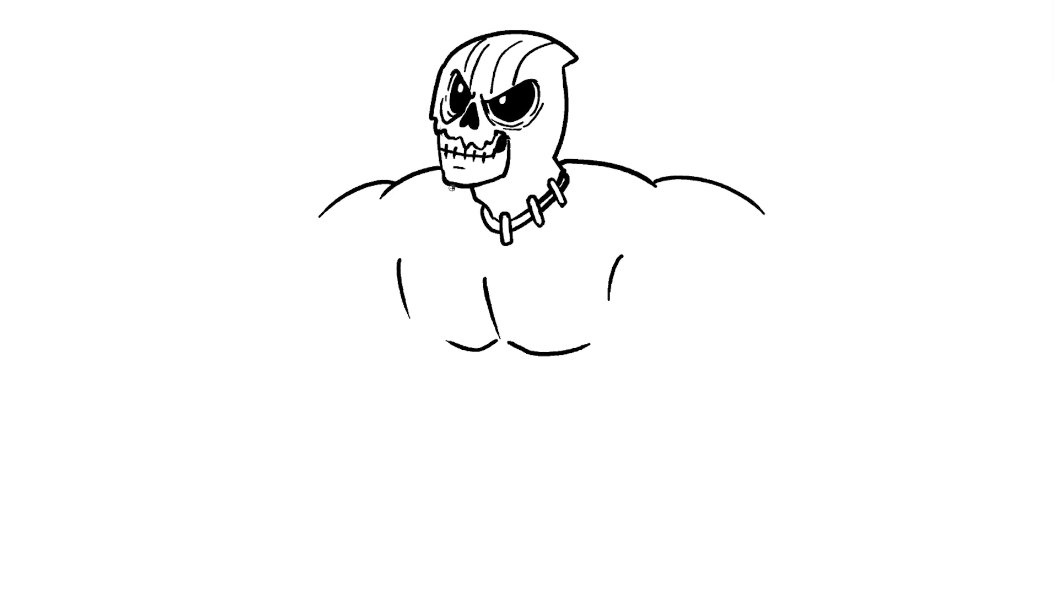
left_click_drag(408, 219, 430, 231)
mouse_move(428, 189)
left_mouse_down()
mouse_move(452, 205)
mouse_move(429, 230)
left_mouse_up()
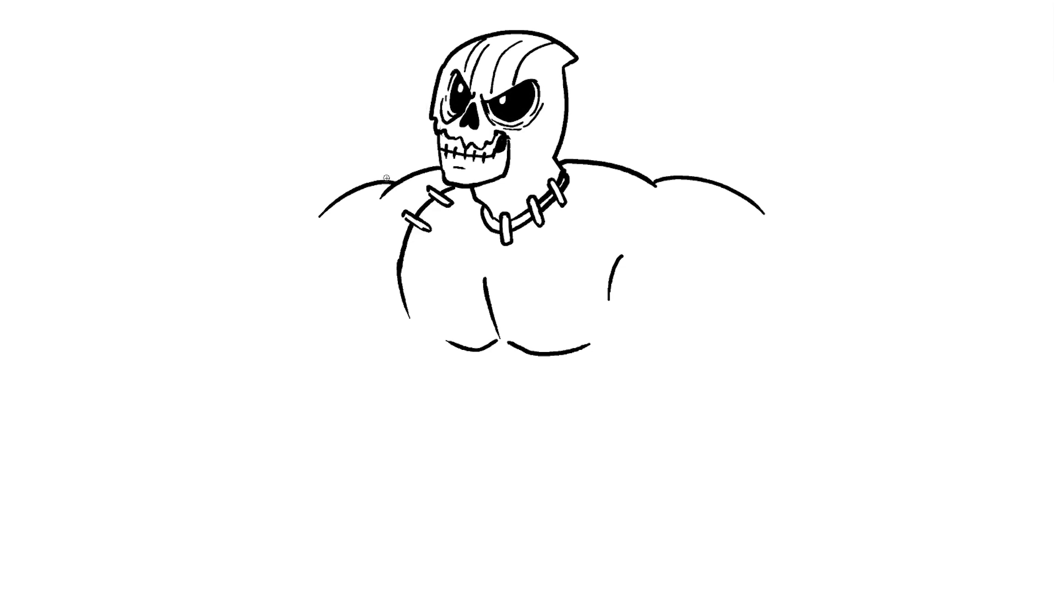
mouse_move(492, 257)
left_mouse_down()
mouse_move(458, 229)
mouse_move(560, 237)
left_mouse_up()
left_click_drag(483, 231, 488, 209)
key("ctrl+z")
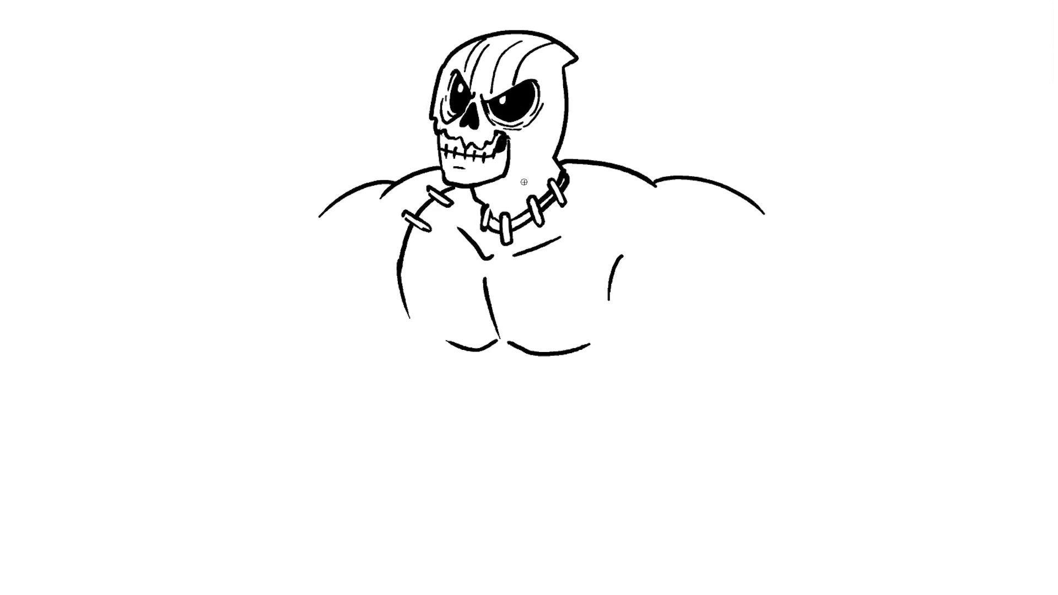
Step: Draw the right shoulder seam with two thick-outlined stitch rings
left_click_drag(647, 182, 611, 291)
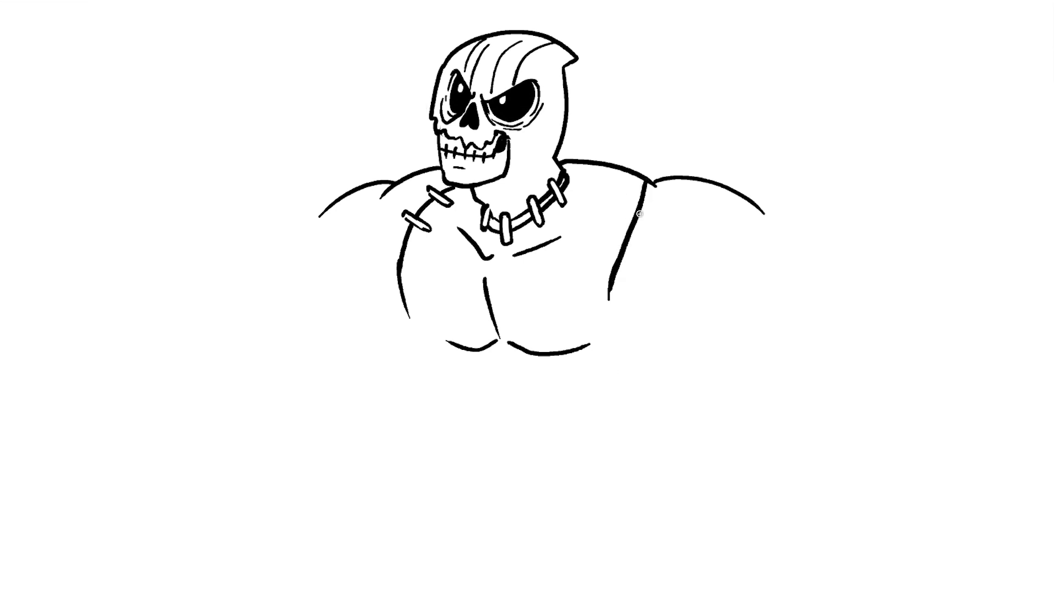
mouse_move(648, 194)
left_mouse_down()
mouse_move(629, 199)
mouse_move(617, 240)
left_mouse_up()
left_click_drag(631, 197, 656, 198)
left_click_drag(618, 237, 644, 236)
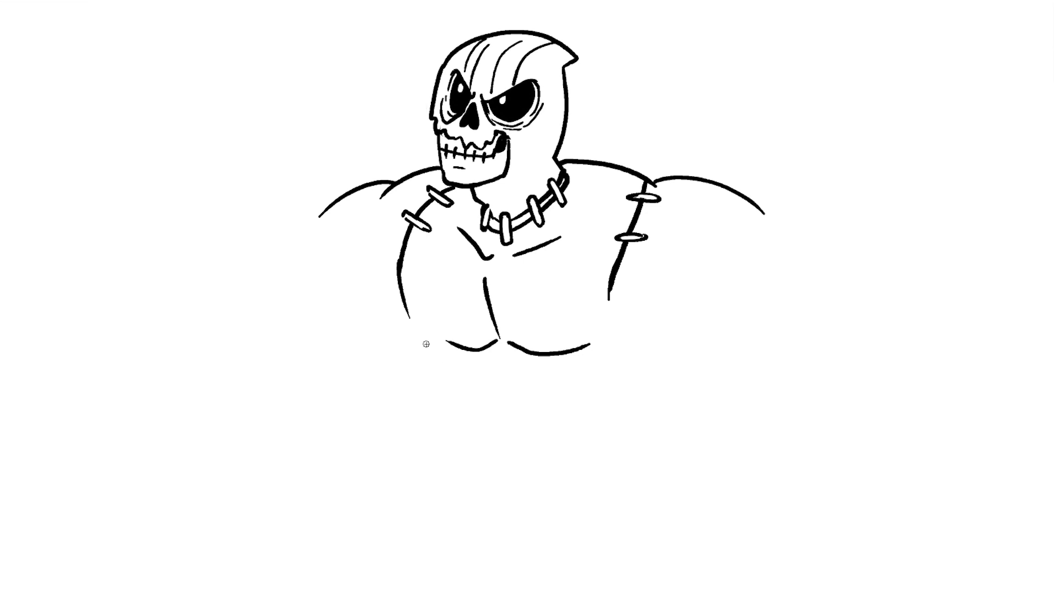
Step: Join the left chest line to the pec, erase the old left shoulder arc, and draw the arm's underside
mouse_move(406, 301)
left_mouse_down()
mouse_move(423, 333)
mouse_move(470, 352)
mouse_move(490, 346)
left_mouse_up()
key("e")
mouse_move(400, 175)
left_mouse_down()
mouse_move(266, 254)
mouse_move(405, 287)
mouse_move(388, 282)
left_mouse_up()
key("b")
left_click_drag(306, 284, 221, 396)
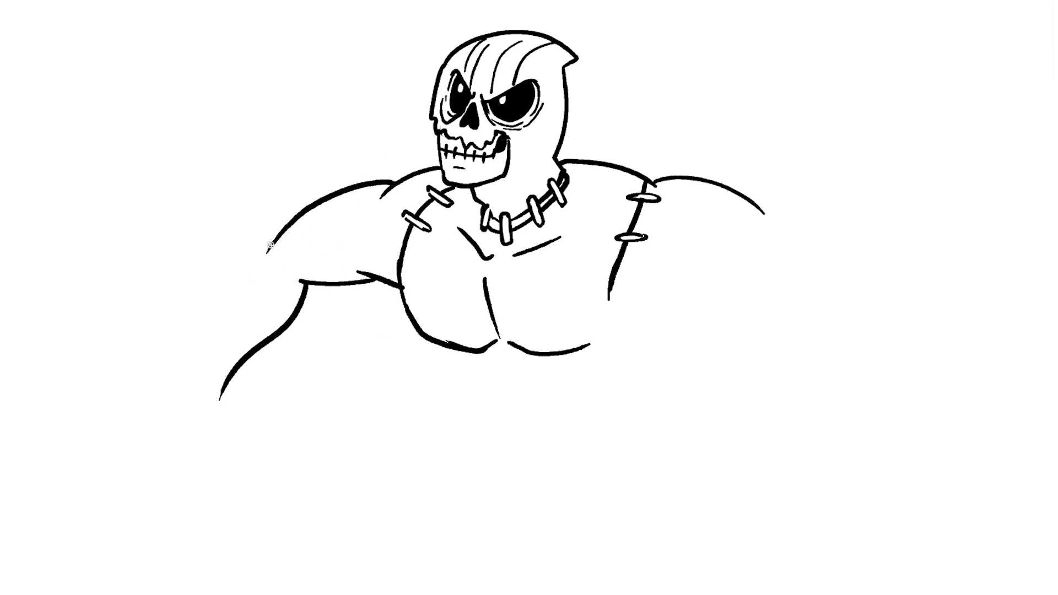
Step: Draw the left arm's outer line, shoulder muscle curve, and inner forearm lines
left_click_drag(272, 243, 189, 379)
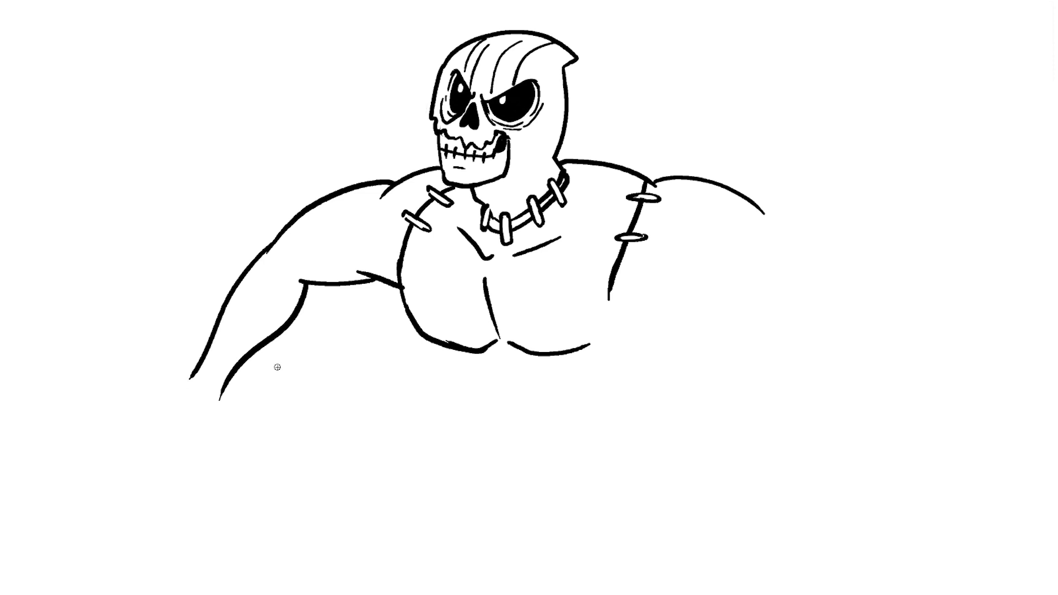
left_click_drag(291, 266, 286, 273)
left_click_drag(347, 219, 302, 240)
left_click_drag(245, 298, 201, 361)
mouse_move(282, 315)
left_mouse_down()
mouse_move(242, 356)
mouse_move(159, 403)
left_mouse_up()
Step: Draw the wrist and a clenched fist with thumb, knuckles and curled fingers
left_click_drag(222, 396, 227, 443)
left_click_drag(160, 403, 133, 458)
left_click_drag(133, 458, 150, 473)
left_click_drag(156, 472, 200, 483)
mouse_move(220, 444)
left_mouse_down()
mouse_move(199, 473)
mouse_move(196, 460)
mouse_move(138, 460)
mouse_move(174, 472)
left_mouse_up()
key("e")
key("e")
left_click_drag(171, 436, 171, 475)
mouse_move(163, 434)
left_mouse_down()
mouse_move(161, 477)
mouse_move(134, 463)
left_mouse_up()
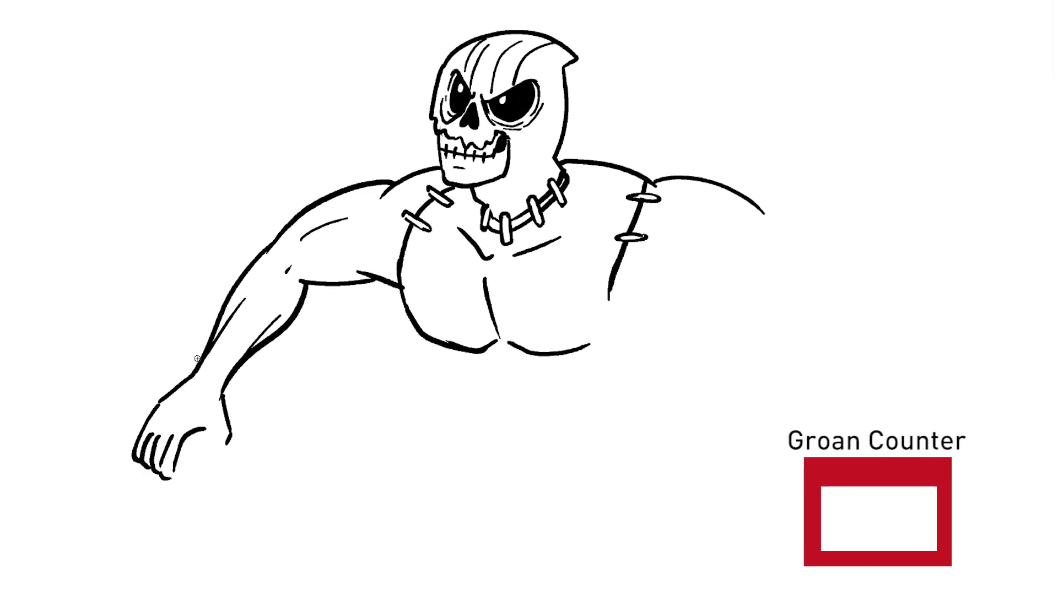
Step: Erase the diagonal chest line, redraw the shoulder muscle curve, and add the wrist line
mouse_move(496, 259)
left_mouse_down()
mouse_move(479, 267)
mouse_move(461, 237)
left_mouse_up()
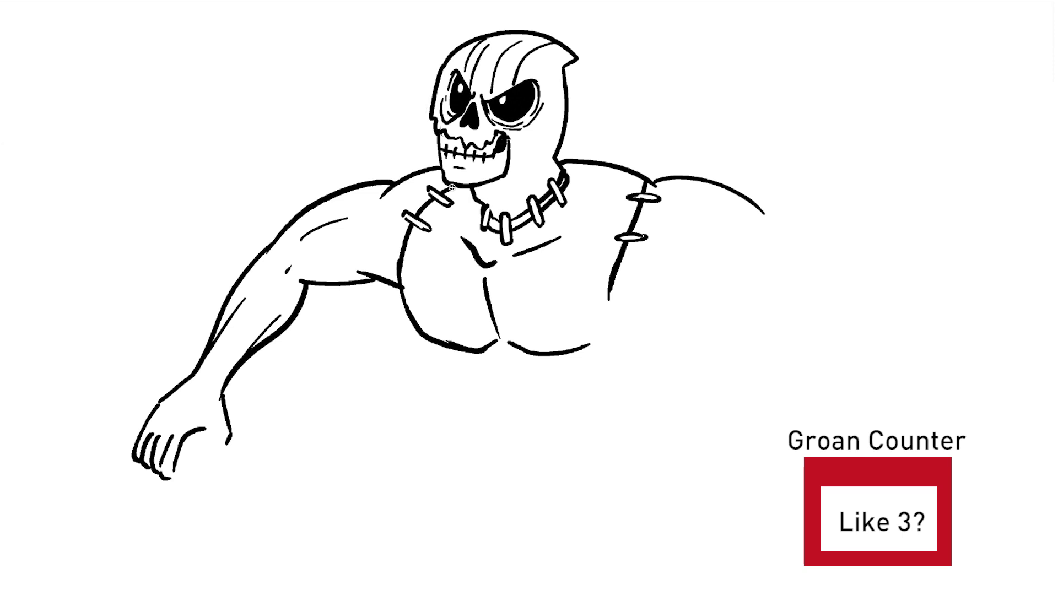
left_click_drag(276, 246, 304, 284)
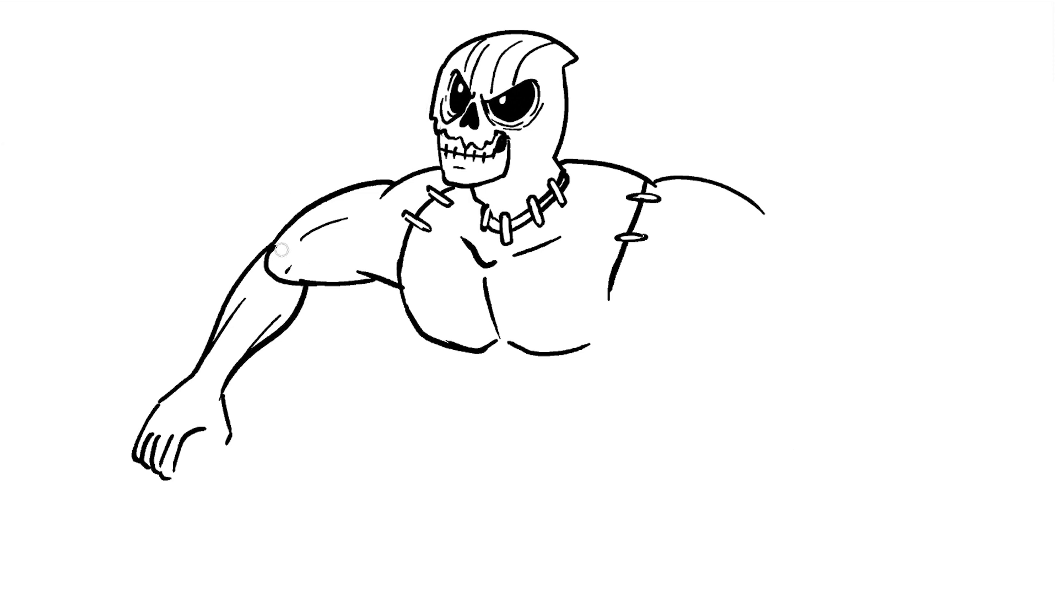
left_click_drag(275, 244, 267, 254)
left_click_drag(196, 375, 219, 395)
Step: Add wrapping bands across the forearm, undoing and redrawing the upper ones
mouse_move(208, 347)
left_mouse_down()
mouse_move(228, 373)
mouse_move(249, 353)
left_mouse_up()
left_click_drag(221, 315, 255, 334)
left_click_drag(232, 292, 284, 331)
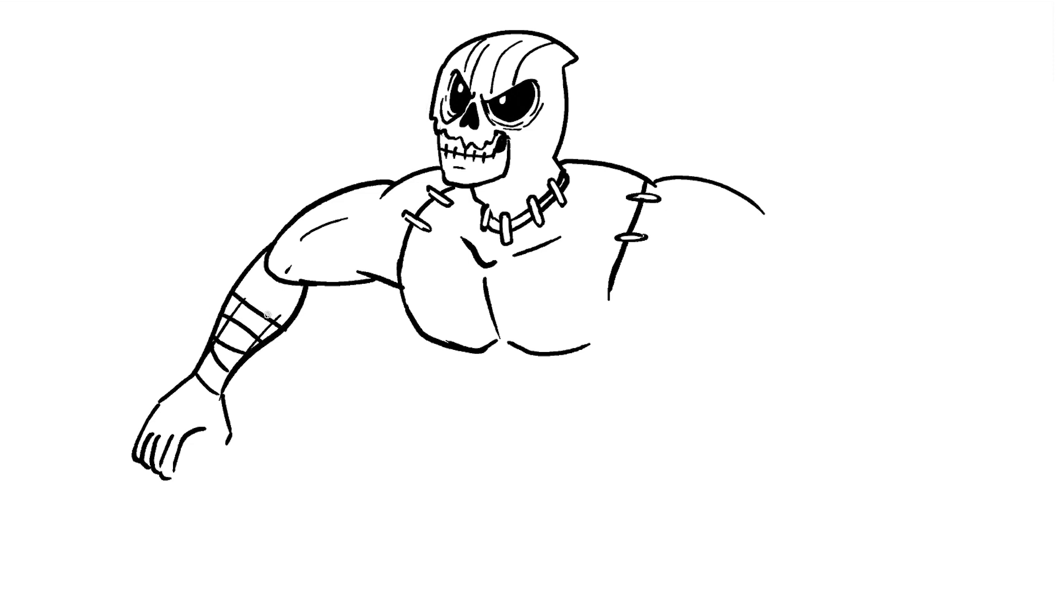
key("ctrl+z")
key("ctrl+z")
key("ctrl+z")
left_click_drag(224, 308, 263, 331)
left_click_drag(237, 287, 292, 317)
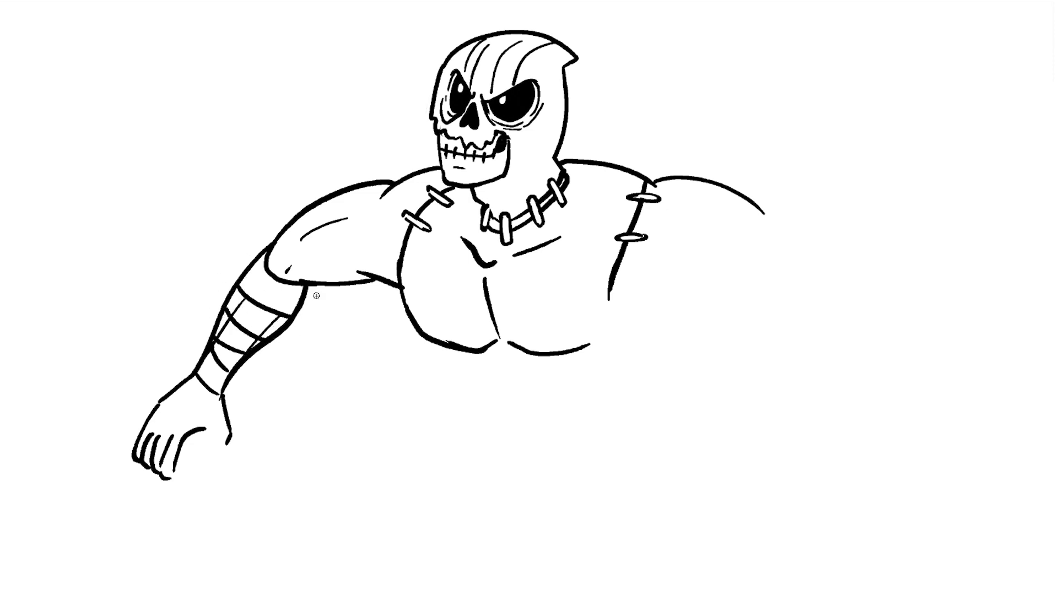
Step: Add a staple across the shoulder seam and start the abdomen lines below the chest
left_click_drag(384, 257, 411, 270)
left_click_drag(569, 355, 615, 354)
left_click_drag(447, 346, 455, 409)
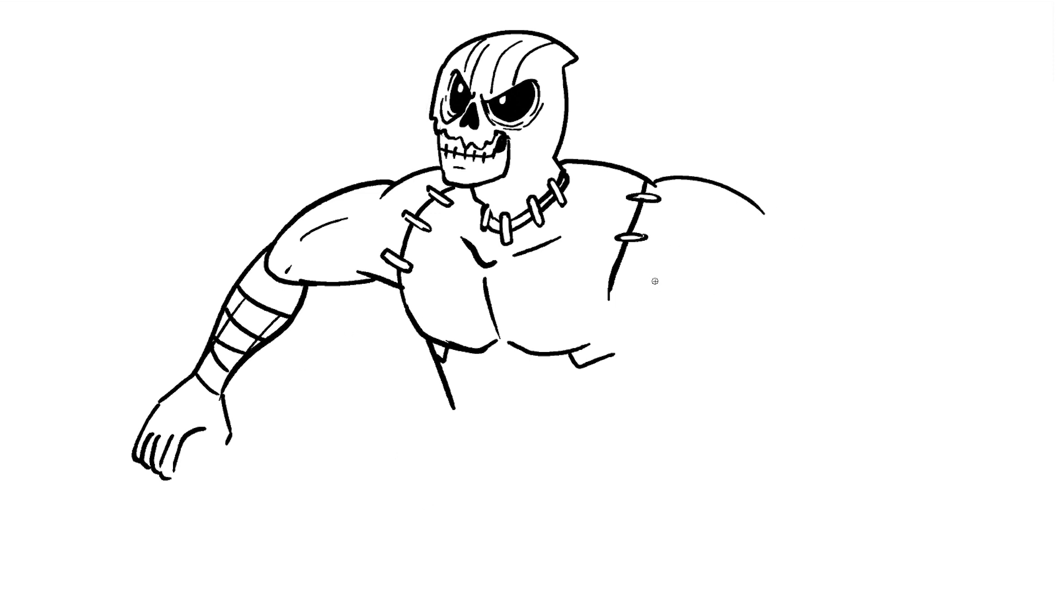
Step: Outline the right upper arm and forearm and close the arm's end
left_click_drag(656, 281, 747, 258)
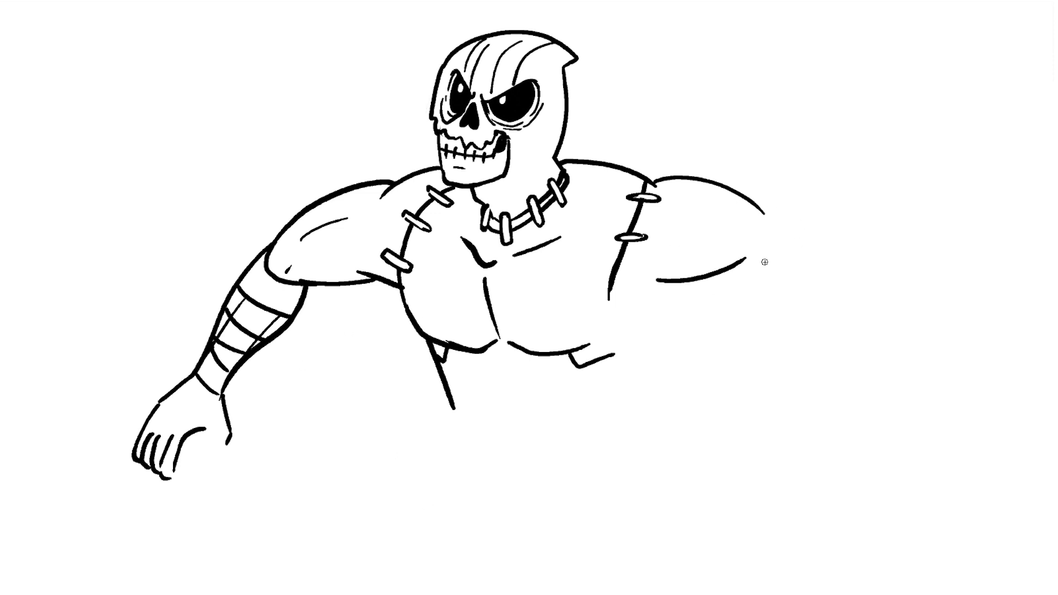
left_click_drag(764, 212, 882, 297)
mouse_move(721, 277)
left_mouse_down()
mouse_move(807, 330)
mouse_move(882, 297)
left_mouse_up()
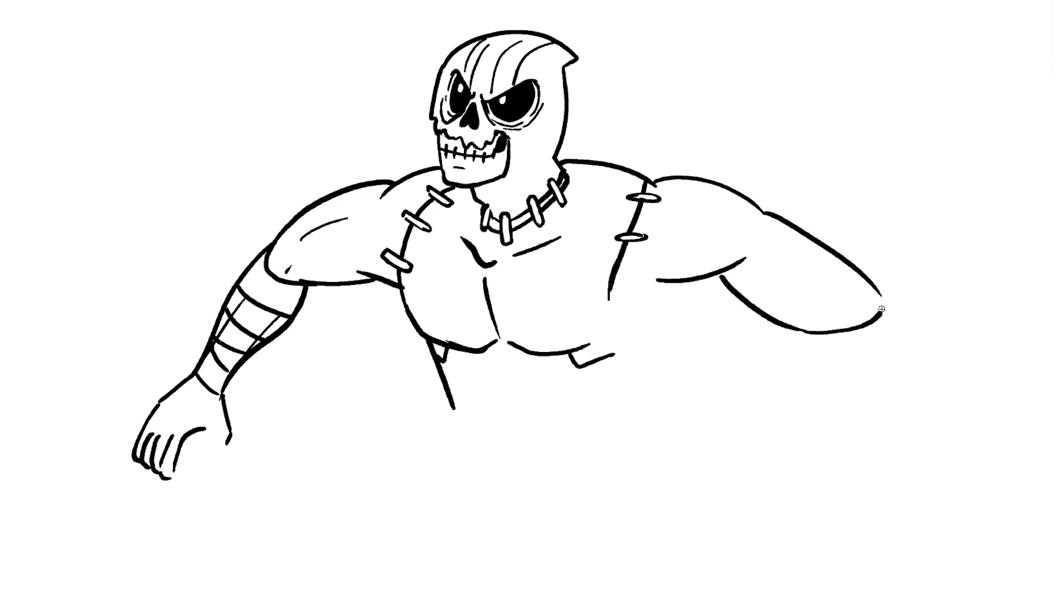
left_click_drag(785, 241, 822, 271)
Step: Draw a line down from the left wrist and rework the hand's fingers and fingertips
left_click_drag(205, 431, 300, 494)
mouse_move(173, 473)
left_mouse_down()
mouse_move(148, 477)
mouse_move(135, 447)
mouse_move(136, 485)
mouse_move(152, 493)
left_mouse_up()
left_click_drag(151, 449, 159, 494)
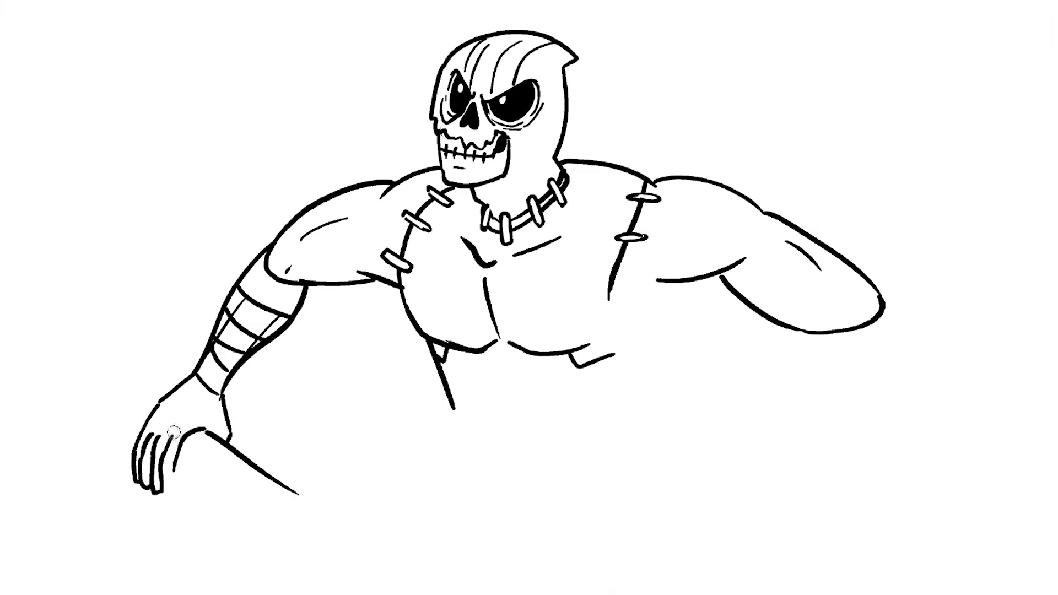
left_click_drag(175, 429, 162, 445)
mouse_move(156, 493)
left_mouse_down()
mouse_move(152, 458)
mouse_move(165, 495)
left_mouse_up()
left_click_drag(166, 451, 172, 488)
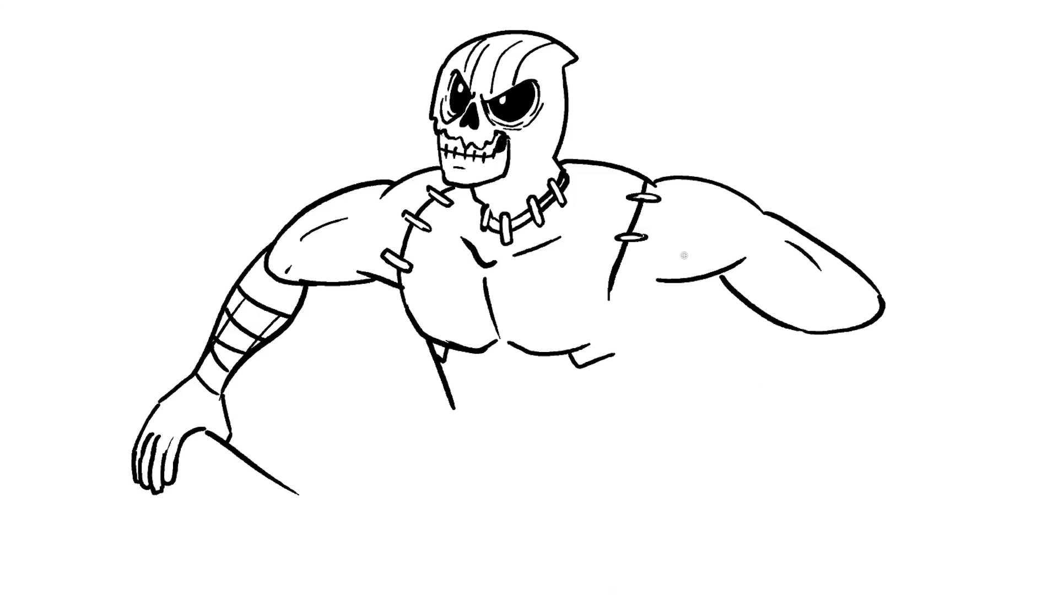
Step: Add an elbow crease, extend the right torso outline, draw ab lines, and sketch a box behind the hand
left_click_drag(755, 247, 765, 213)
mouse_move(676, 286)
left_mouse_down()
mouse_move(686, 347)
mouse_move(642, 482)
left_mouse_up()
mouse_move(470, 397)
left_mouse_down()
mouse_move(521, 380)
mouse_move(593, 406)
mouse_move(629, 396)
left_mouse_up()
mouse_move(648, 310)
left_mouse_down()
mouse_move(644, 335)
mouse_move(665, 356)
mouse_move(644, 392)
left_mouse_up()
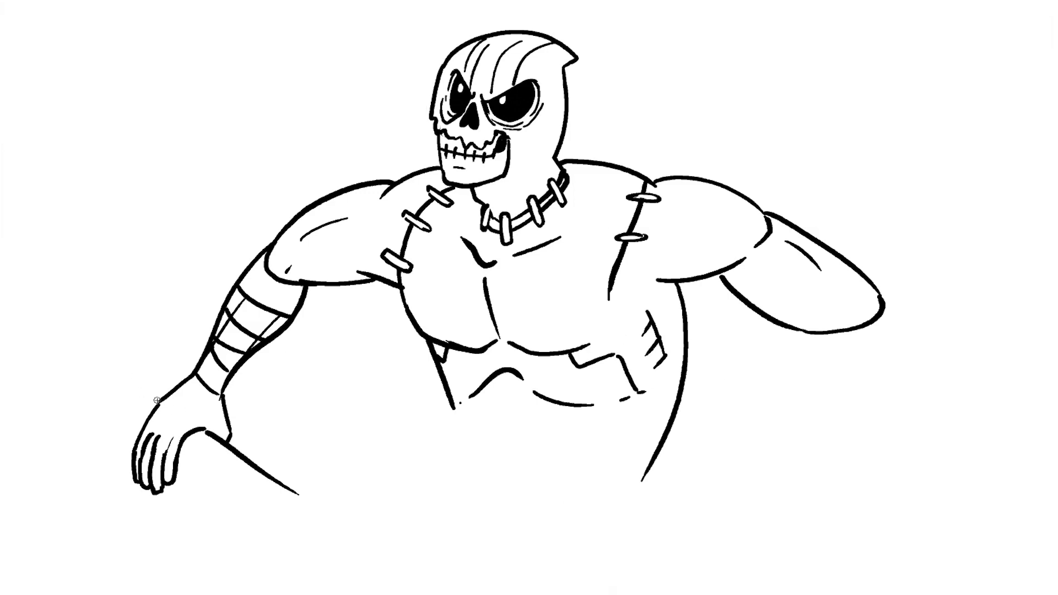
mouse_move(164, 396)
left_mouse_down()
mouse_move(136, 375)
mouse_move(97, 453)
mouse_move(277, 530)
left_mouse_up()
left_click(167, 491)
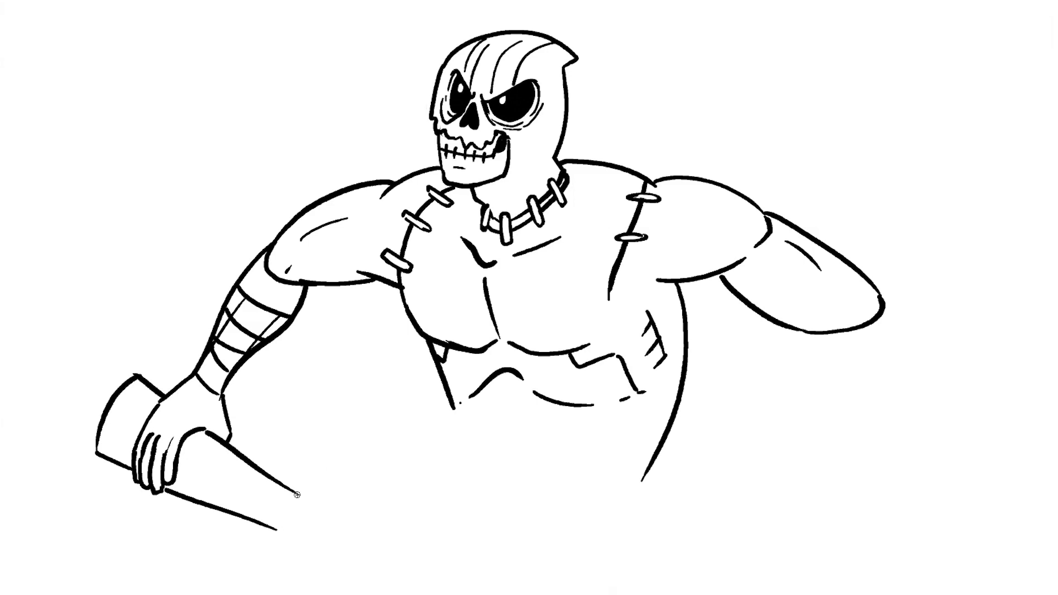
Step: Draw the pistol's lower and upper edges below the severed arm, redrawing the misplaced edge
mouse_move(300, 494)
left_mouse_down()
mouse_move(327, 484)
mouse_move(384, 536)
left_mouse_up()
key("ctrl+z")
left_click_drag(311, 506, 380, 541)
mouse_move(329, 485)
left_mouse_down()
mouse_move(386, 518)
mouse_move(398, 543)
mouse_move(397, 528)
left_mouse_up()
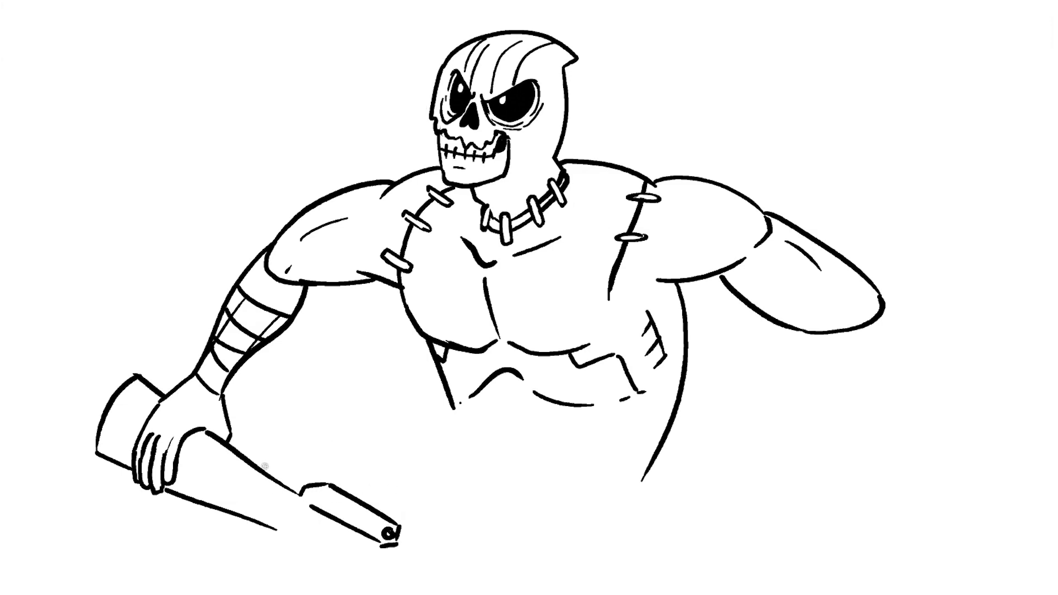
Step: Draw the second hand's curve, fingers curled around the pistol, and its wrist line
mouse_move(298, 527)
left_mouse_down()
mouse_move(351, 533)
mouse_move(319, 562)
left_mouse_up()
left_click_drag(264, 525, 285, 554)
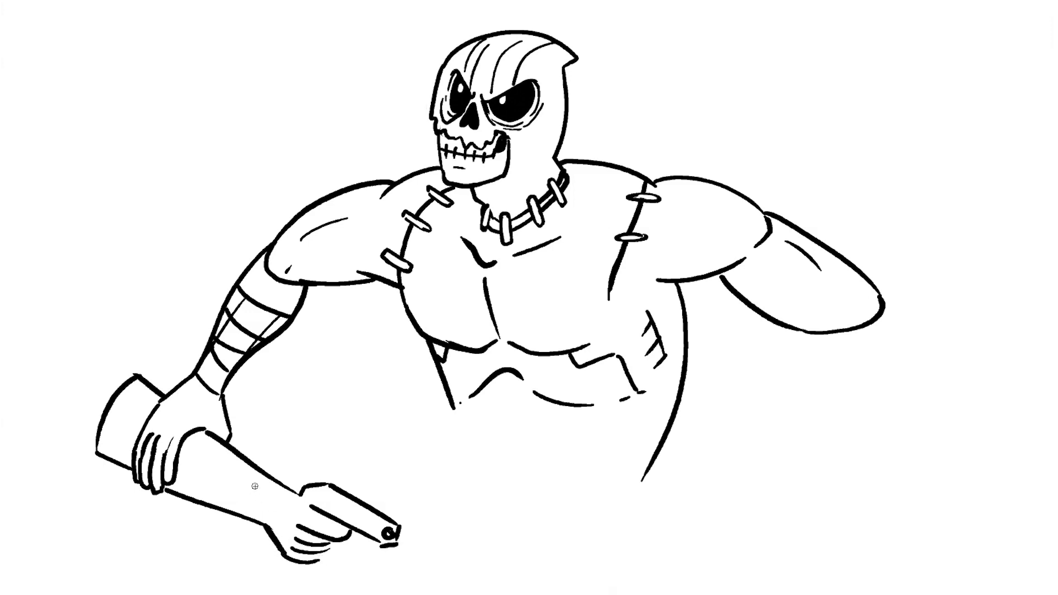
mouse_move(260, 523)
left_mouse_down()
mouse_move(263, 494)
mouse_move(289, 493)
mouse_move(264, 499)
left_mouse_up()
Step: Add a cuff mark, the trigger finger and pistol hammer, and start a bone on the right stump
left_click_drag(135, 397, 139, 400)
mouse_move(302, 498)
left_mouse_down()
mouse_move(329, 518)
mouse_move(390, 514)
left_mouse_up()
mouse_move(321, 481)
left_mouse_down()
mouse_move(337, 488)
mouse_move(321, 477)
left_mouse_up()
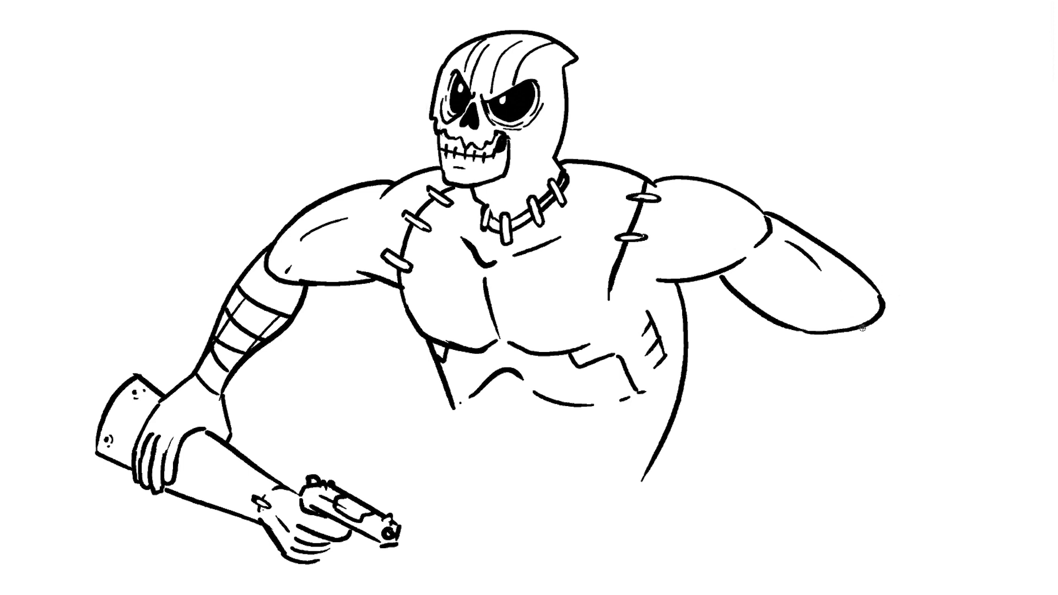
mouse_move(863, 329)
left_mouse_down()
mouse_move(883, 337)
mouse_move(883, 315)
left_mouse_up()
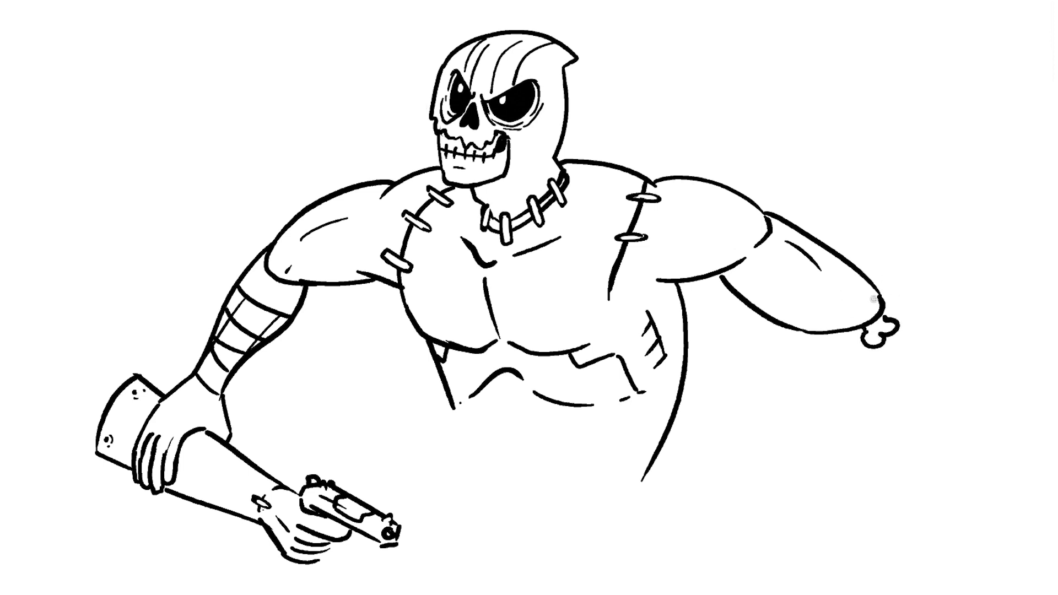
Step: Draw a bone from the severed arm, bolden a chest stitch, and extend the torso outlines downward
left_click_drag(105, 416, 103, 403)
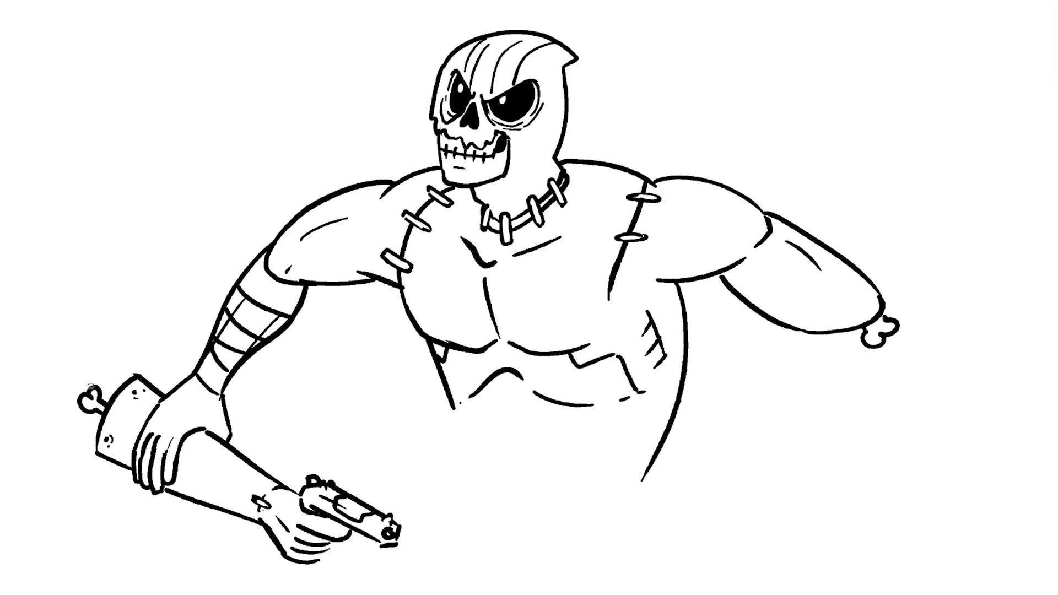
mouse_move(406, 214)
left_mouse_down()
mouse_move(428, 232)
mouse_move(433, 222)
mouse_move(483, 226)
left_mouse_up()
left_click_drag(454, 407, 433, 469)
left_click_drag(653, 461, 660, 512)
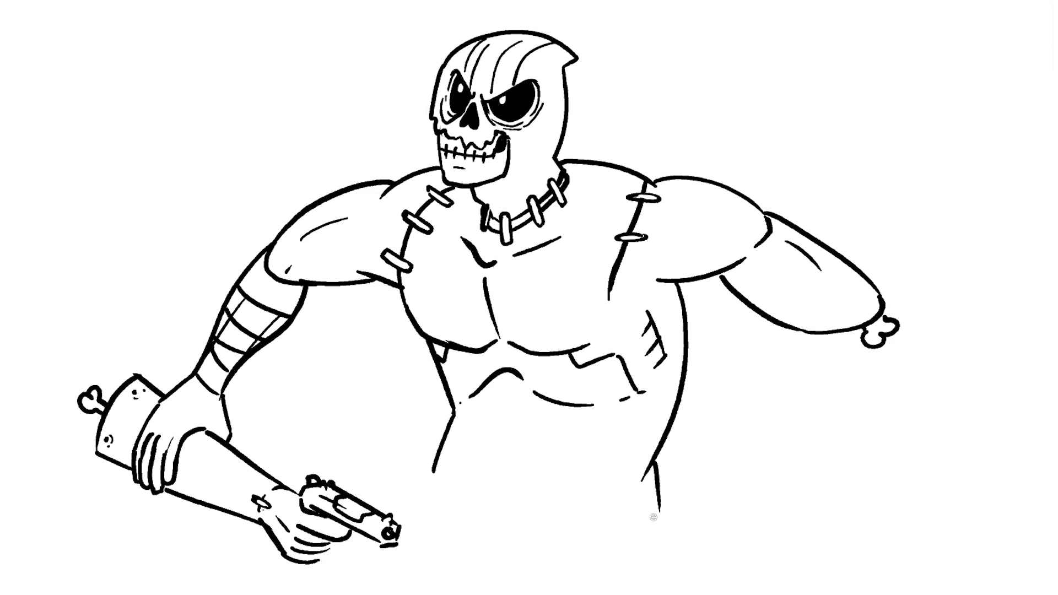
left_click_drag(629, 461, 585, 494)
left_click_drag(503, 395, 507, 443)
Step: Erase the stray belly dash and lower body strokes
key("e")
left_click_drag(453, 416, 434, 467)
mouse_move(628, 462)
left_mouse_down()
mouse_move(586, 493)
mouse_move(653, 453)
mouse_move(660, 513)
left_mouse_up()
key("b")
Step: Close the torso bottom and left contour, and draw the square belt buckle
mouse_move(671, 433)
left_mouse_down()
mouse_move(447, 425)
mouse_move(439, 453)
mouse_move(685, 467)
mouse_move(672, 468)
left_mouse_up()
left_click_drag(454, 398, 456, 425)
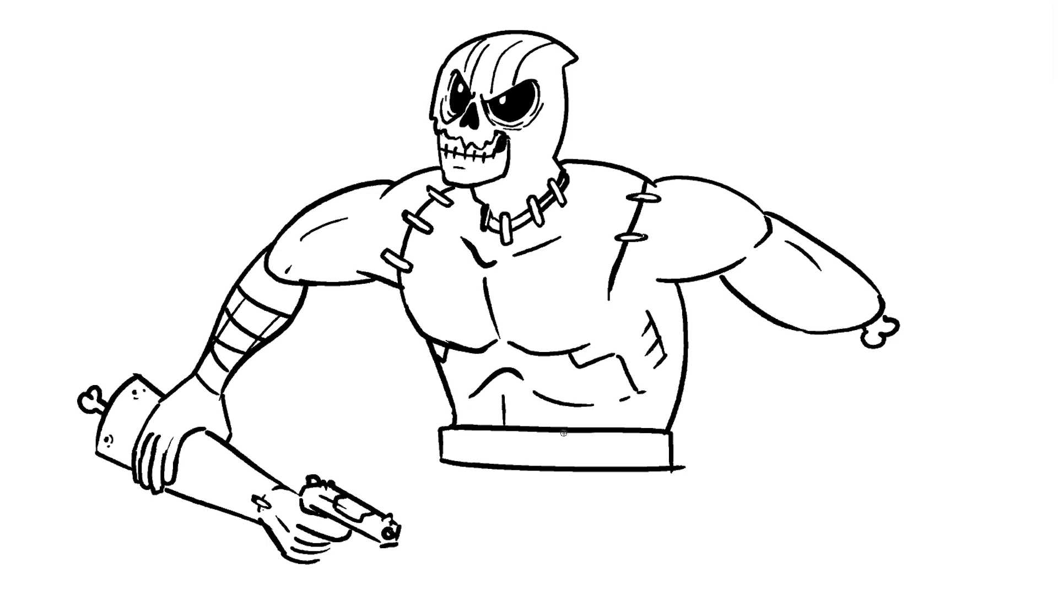
mouse_move(530, 428)
left_mouse_down()
mouse_move(506, 474)
mouse_move(533, 425)
left_mouse_up()
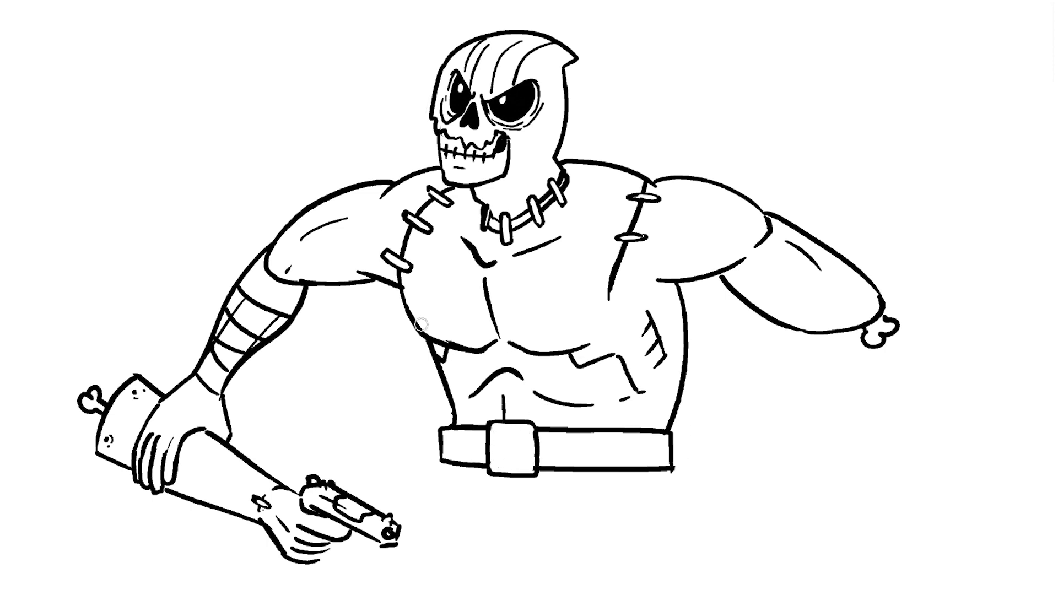
key("ctrl+t")
Step: Shrink the whole drawing slightly and shift it up and to the left
left_click_drag(77, 564, 185, 467)
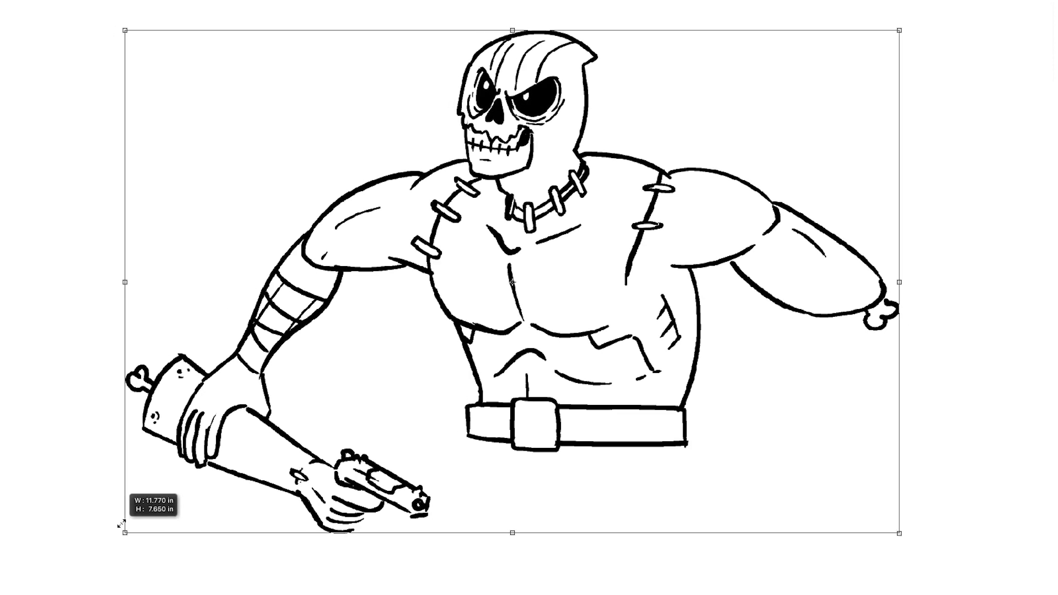
left_click_drag(602, 401, 580, 388)
key("Return")
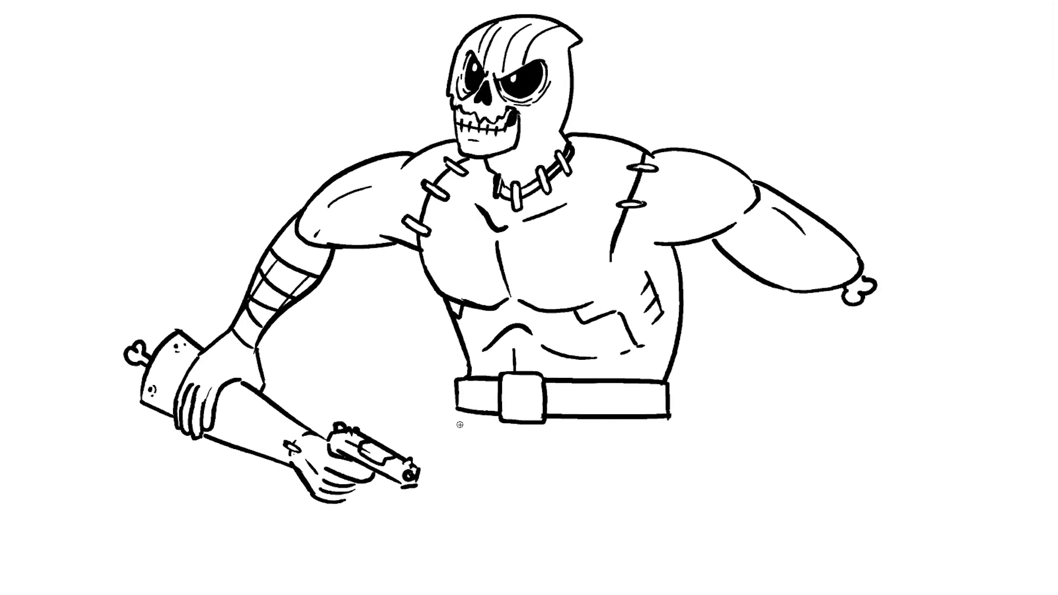
Step: Brush both legs down to the feet, with a knee line on each
mouse_move(465, 412)
left_mouse_down()
mouse_move(437, 577)
mouse_move(518, 471)
left_mouse_up()
left_click_drag(470, 417, 517, 467)
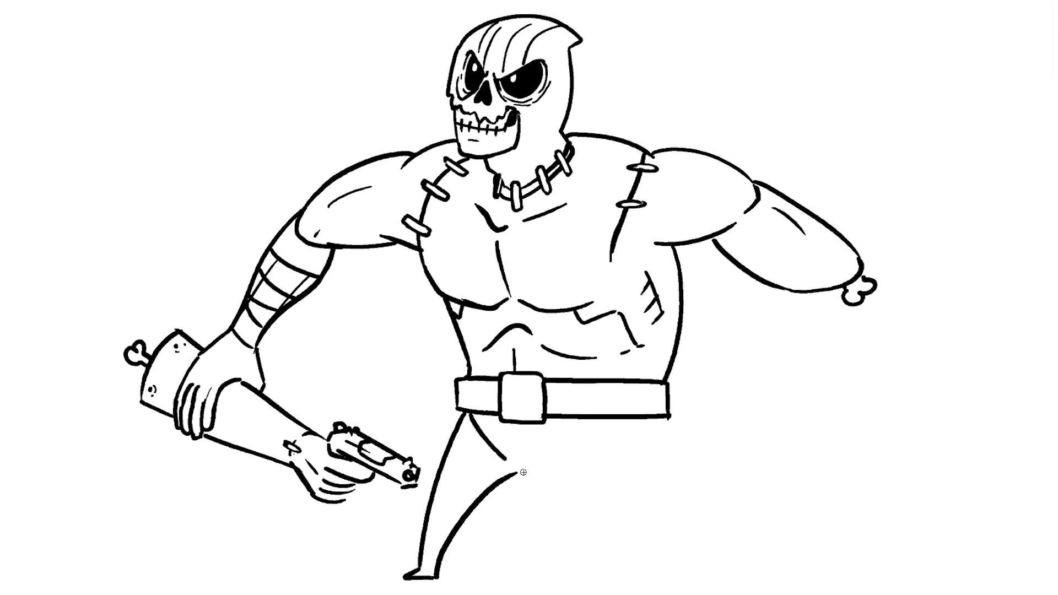
left_click_drag(655, 417, 576, 527)
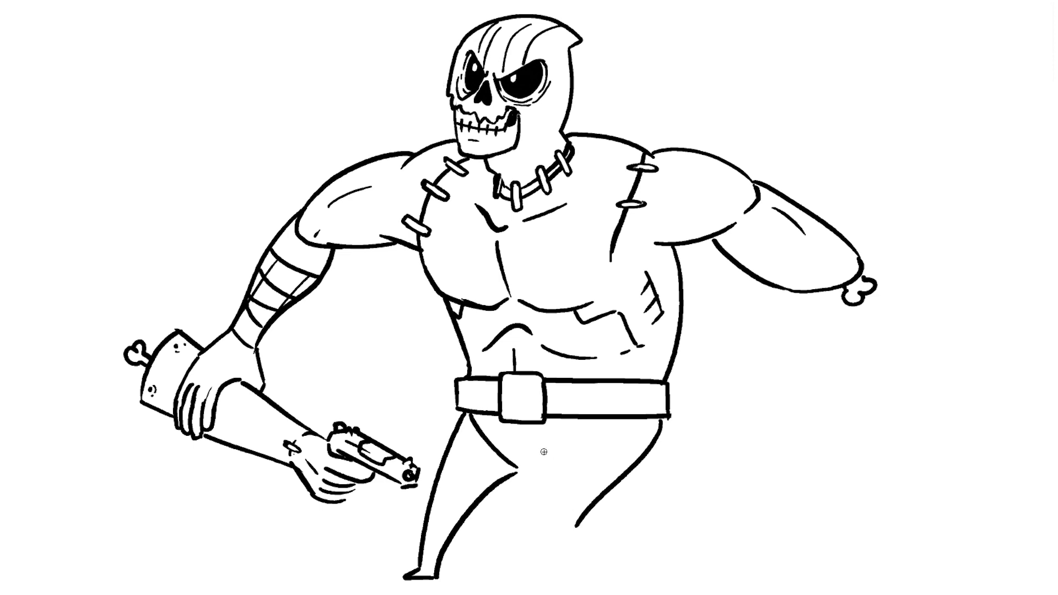
mouse_move(523, 470)
left_mouse_down()
mouse_move(556, 472)
mouse_move(574, 528)
left_mouse_up()
mouse_move(434, 502)
left_mouse_down()
mouse_move(449, 521)
mouse_move(462, 513)
left_mouse_up()
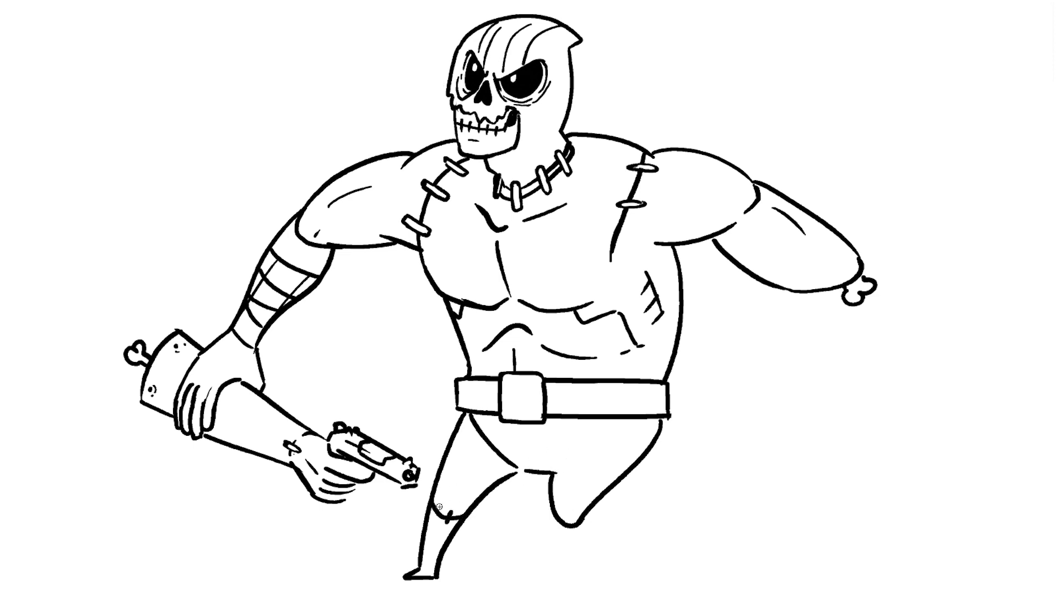
left_click_drag(562, 524, 600, 573)
mouse_move(593, 507)
left_mouse_down()
mouse_move(608, 586)
mouse_move(618, 565)
left_mouse_up()
left_click_drag(586, 505, 587, 523)
Step: Draw the briefs' edge, the left inner thigh line and cuffs at both ankles
mouse_move(556, 471)
left_mouse_down()
mouse_move(634, 421)
mouse_move(660, 419)
left_mouse_up()
left_click_drag(482, 474, 437, 568)
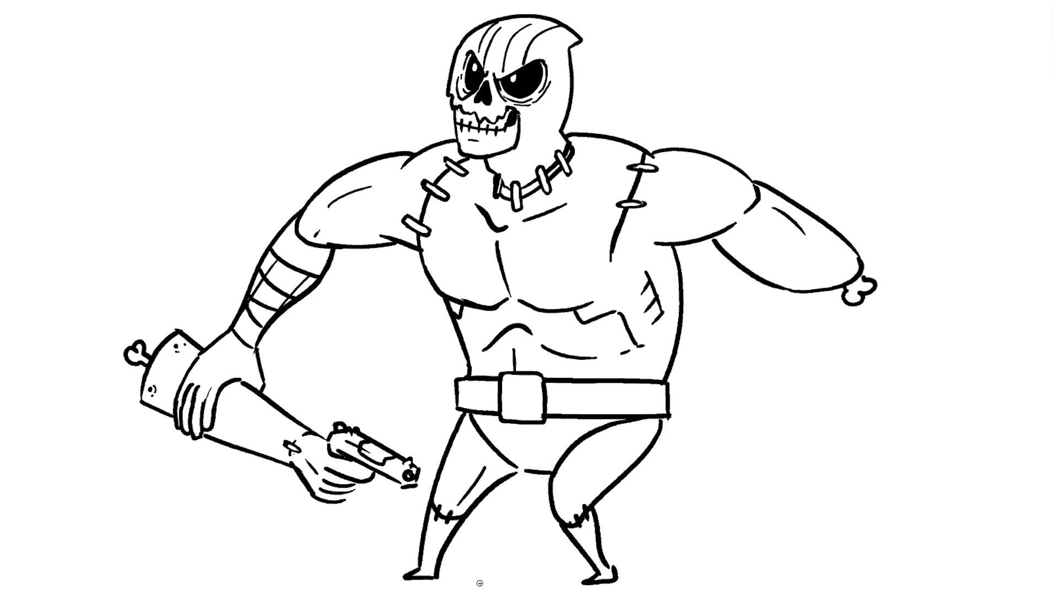
mouse_move(421, 558)
left_mouse_down()
mouse_move(439, 554)
mouse_move(437, 563)
left_mouse_up()
left_click_drag(596, 555, 611, 574)
left_click_drag(530, 472, 553, 472)
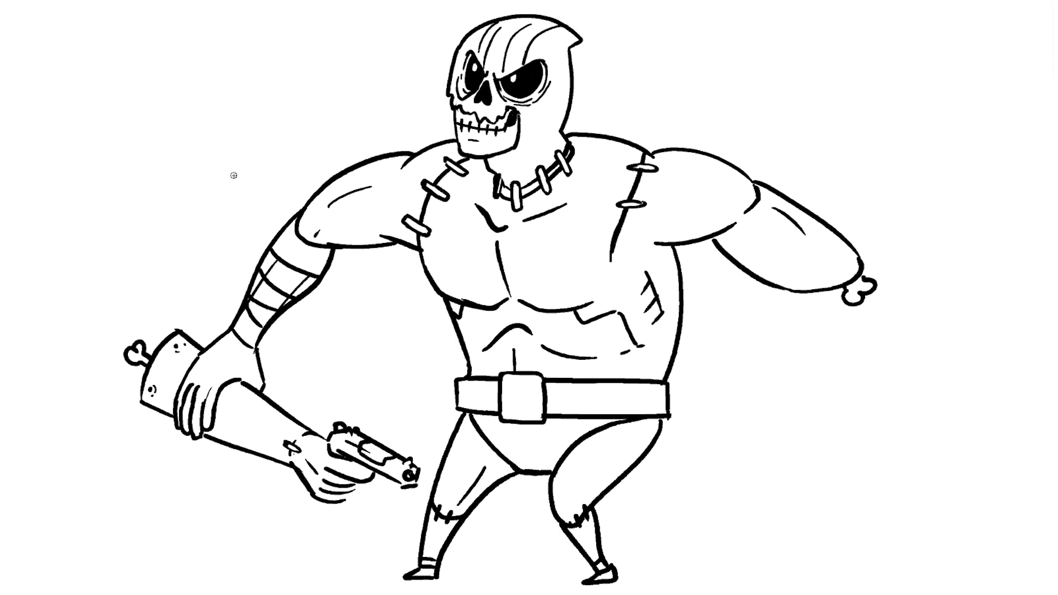
key("ctrl+t")
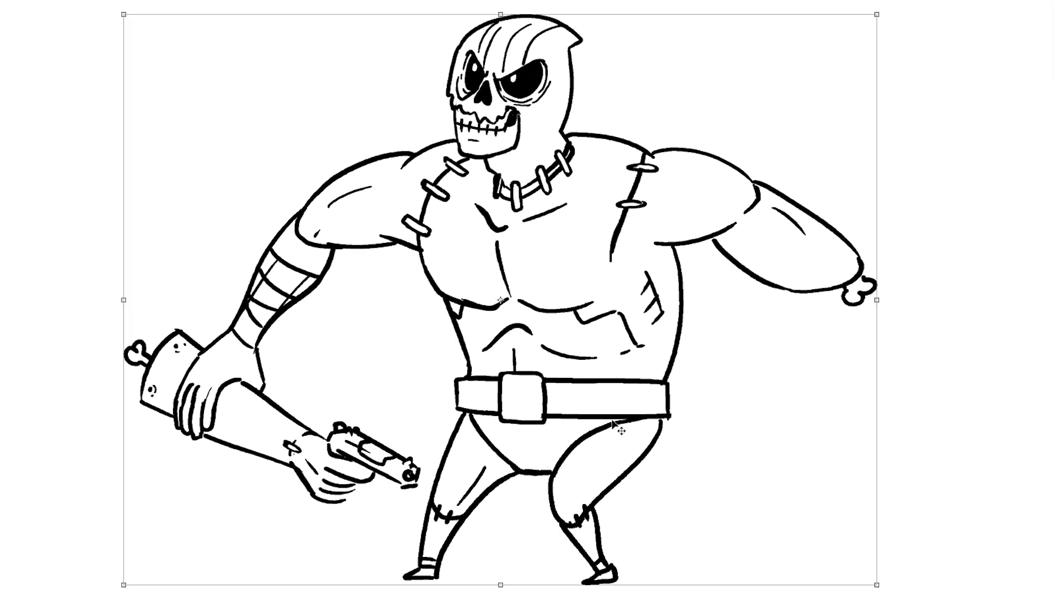
Step: Nudge the drawing slightly right and up, then add knuckle lines to the left hand
left_click_drag(662, 397, 672, 393)
key("Return")
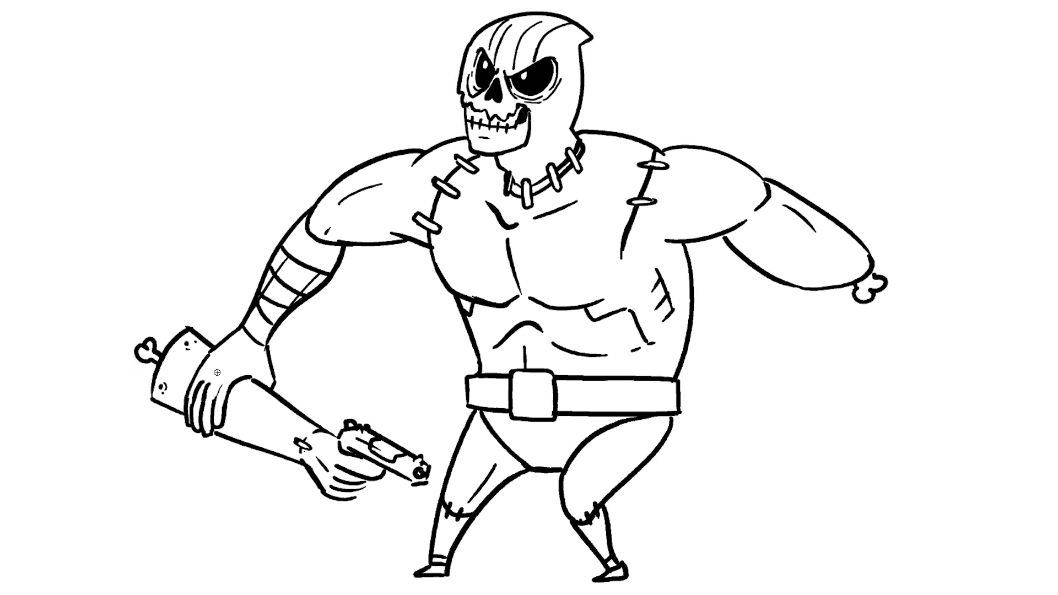
mouse_move(216, 366)
left_mouse_down()
mouse_move(209, 358)
mouse_move(230, 375)
left_mouse_up()
left_click_drag(228, 382, 240, 360)
Step: Draw a diagonal strap across the chest with a pouch, plus a chest muscle line
left_click_drag(464, 280, 471, 282)
mouse_move(607, 138)
left_mouse_down()
mouse_move(611, 185)
mouse_move(642, 132)
mouse_move(606, 129)
left_mouse_up()
mouse_move(598, 176)
left_mouse_down()
mouse_move(465, 351)
mouse_move(507, 330)
mouse_move(478, 366)
mouse_move(529, 287)
mouse_move(523, 303)
left_mouse_up()
left_click_drag(629, 134, 604, 142)
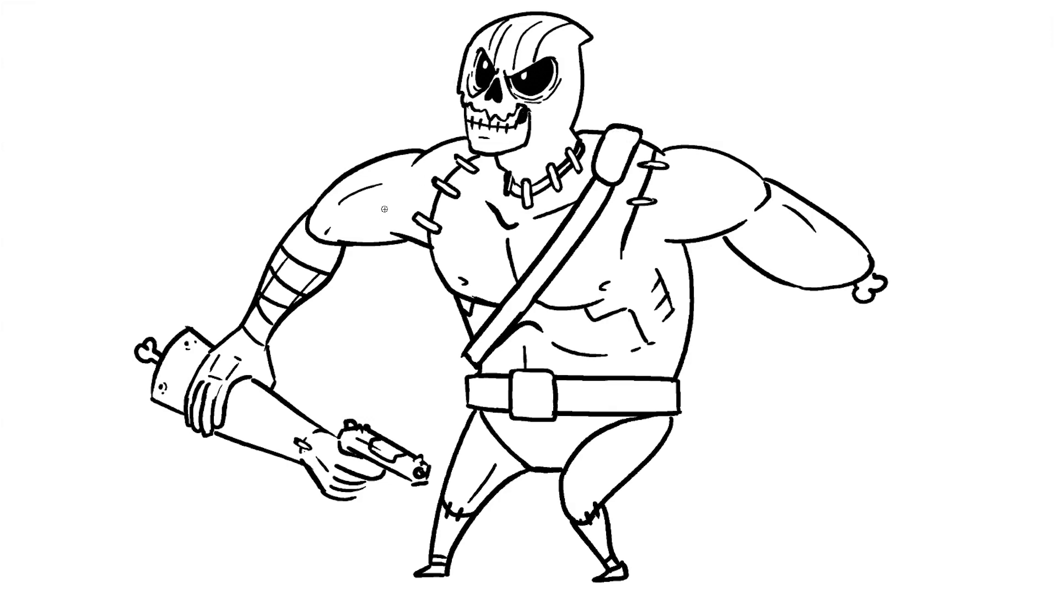
Step: Add stitches on the left shoulder seam and torn flesh lines under the right forearm
left_click_drag(307, 226, 329, 251)
left_click_drag(821, 277, 829, 331)
left_click_drag(810, 291, 807, 319)
left_click_drag(839, 276, 848, 332)
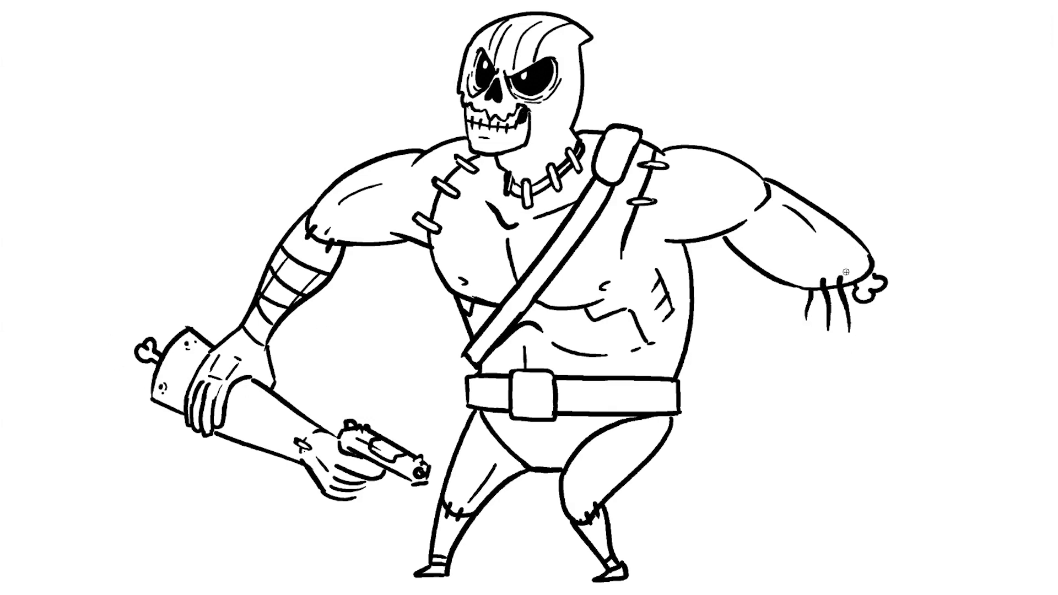
Step: Replace the extra flesh strokes with a short, flat ragged edge at the right stump
key("ctrl+z")
key("ctrl+z")
left_click_drag(862, 260, 915, 265)
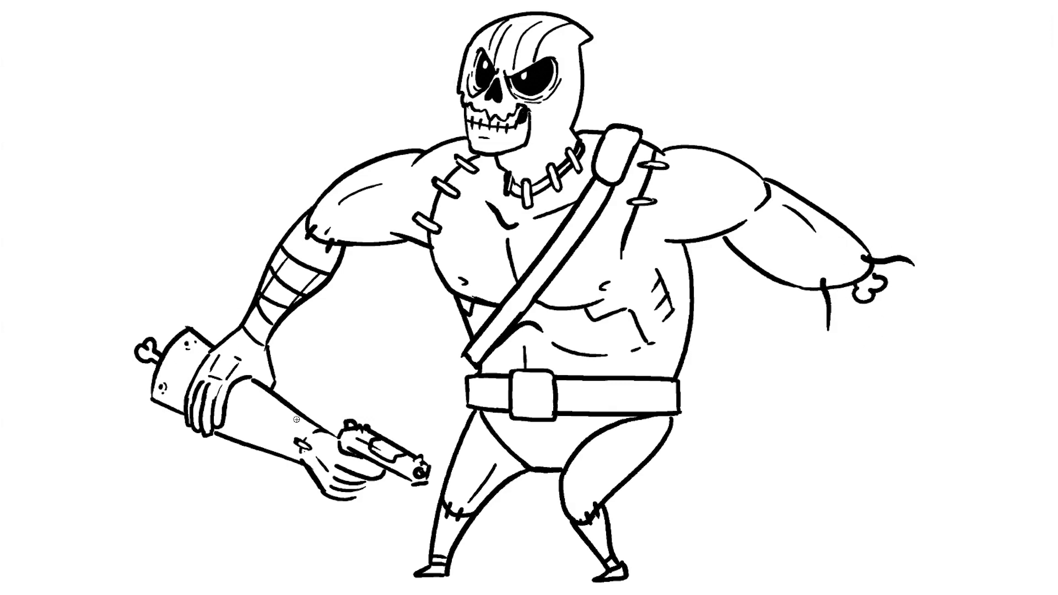
left_click_drag(884, 260, 910, 258)
left_click_drag(829, 331, 829, 323)
Step: Add hatch marks on the lower left forearm and the right thigh
left_click_drag(227, 411, 245, 419)
mouse_move(270, 446)
left_mouse_down()
mouse_move(282, 449)
mouse_move(275, 440)
left_mouse_up()
left_click_drag(641, 439, 606, 475)
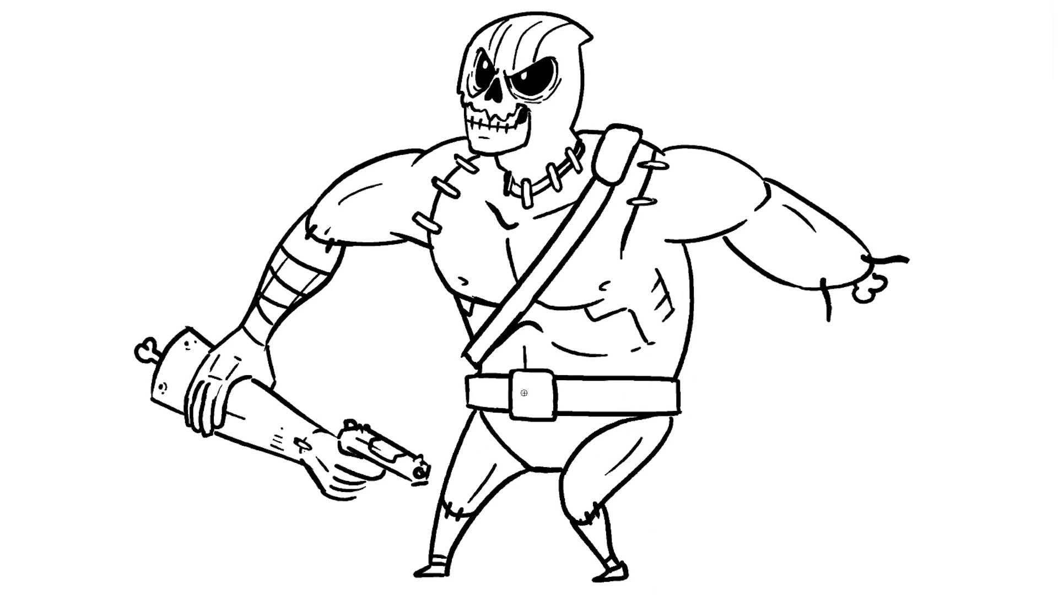
Step: Draw a skull with eyes and jaw on the belt buckle and stripe the belt
mouse_move(522, 398)
left_mouse_down()
mouse_move(521, 378)
mouse_move(546, 383)
mouse_move(543, 400)
left_mouse_up()
mouse_move(526, 387)
left_mouse_down()
mouse_move(541, 407)
mouse_move(517, 412)
mouse_move(537, 403)
mouse_move(610, 416)
left_mouse_up()
left_click_drag(653, 382, 653, 403)
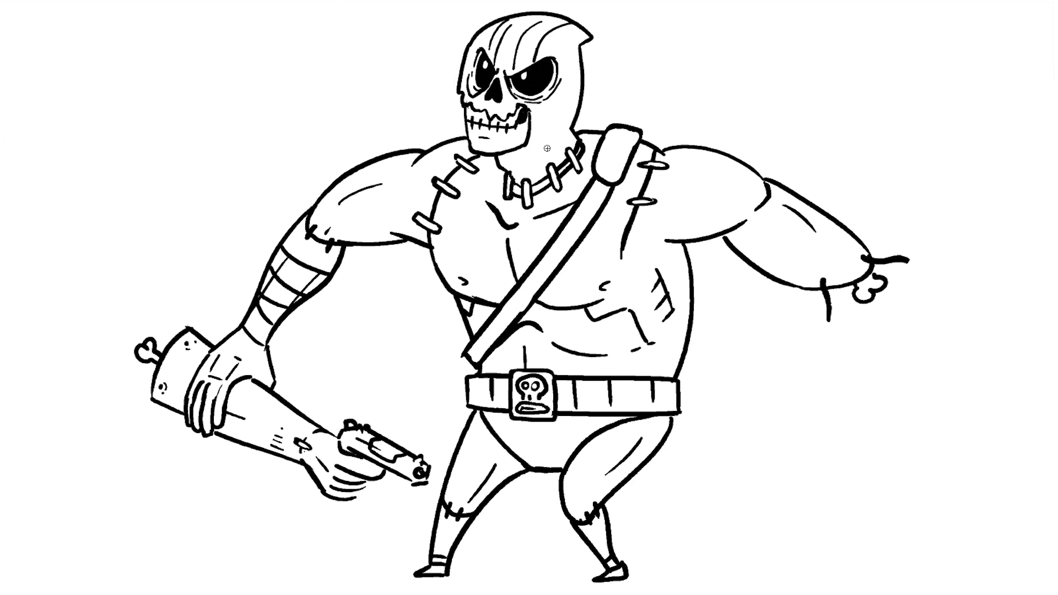
Step: Draw a sword hilt with crossguard behind the shoulder, plus cheek, chest and muscle lines
left_click_drag(563, 118, 553, 137)
key("ctrl+z")
left_click_drag(623, 268, 622, 294)
mouse_move(613, 106)
left_mouse_down()
mouse_move(671, 55)
mouse_move(647, 145)
mouse_move(481, 345)
left_mouse_up()
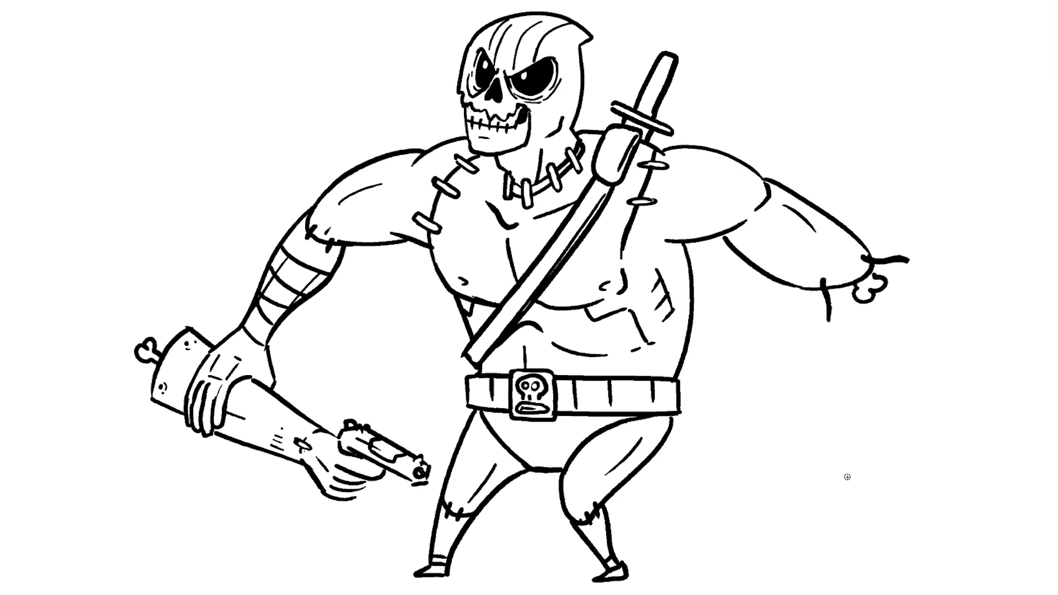
mouse_move(789, 192)
left_mouse_down()
mouse_move(767, 228)
mouse_move(726, 227)
left_mouse_up()
mouse_move(391, 159)
left_mouse_down()
mouse_move(404, 212)
mouse_move(441, 232)
left_mouse_up()
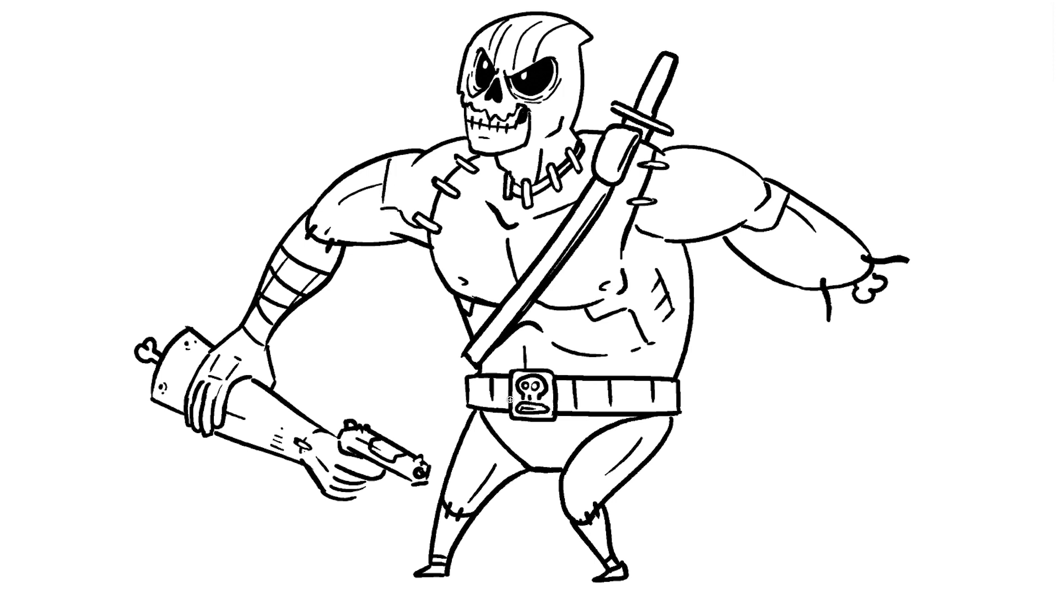
left_click_drag(658, 343, 676, 332)
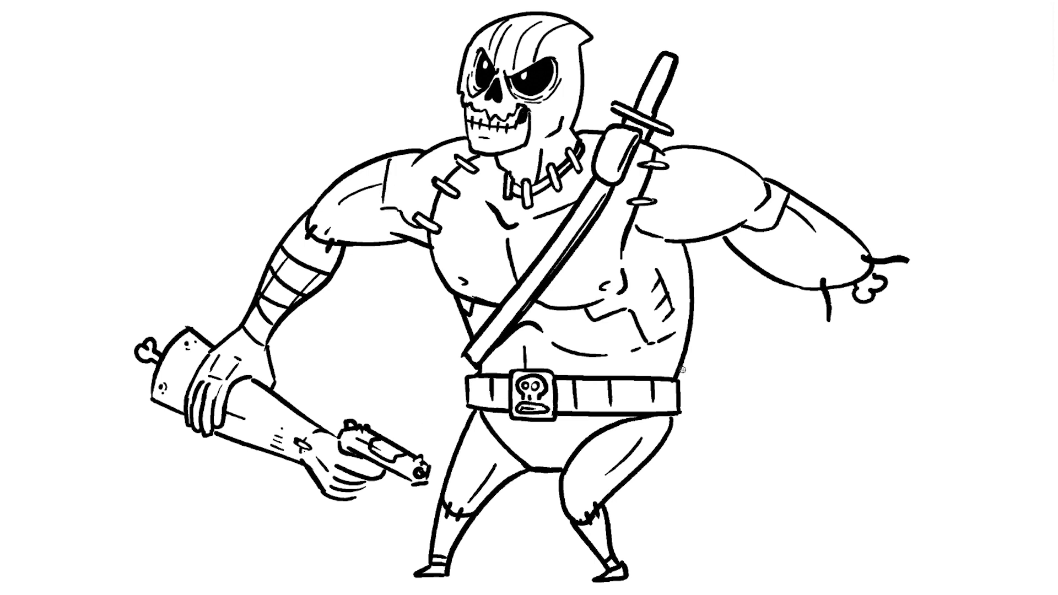